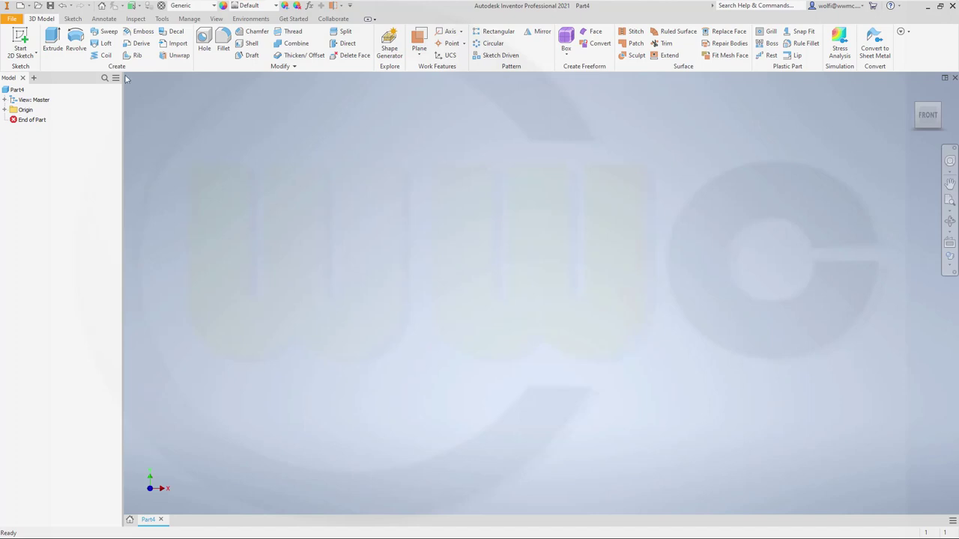
# Switch the ribbon to the Sketch tools so Line, Circle, Arc and Rectangle are available
pyautogui.click(73, 19)
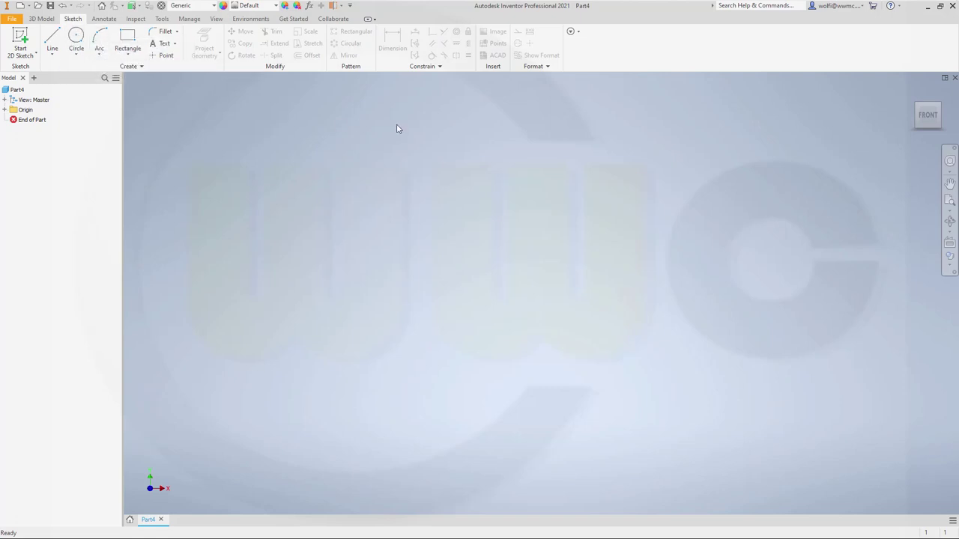
# Start Sketch1 on an origin plane and pick the messerschmitt-bf-109g-gustav-4 image to insert
pyautogui.click(20, 39)
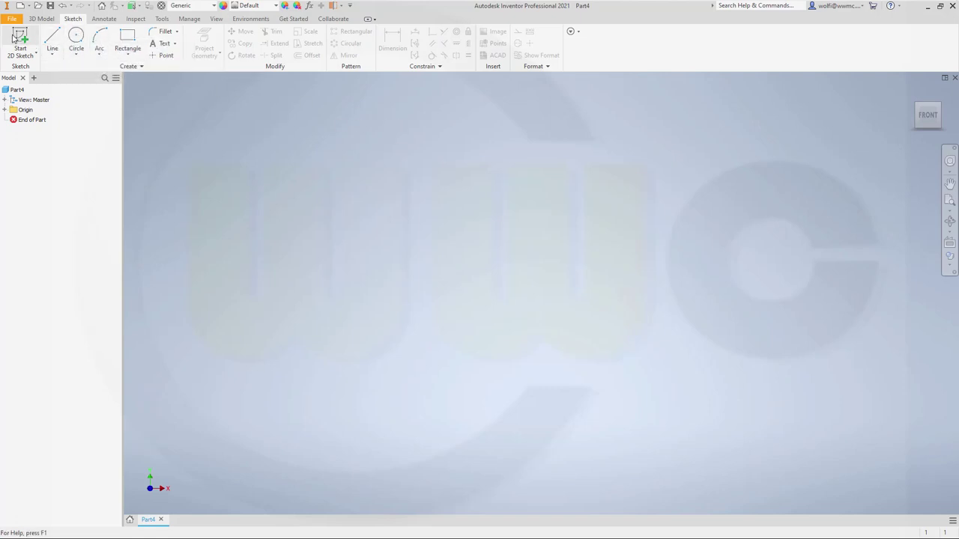
pyautogui.click(493, 152)
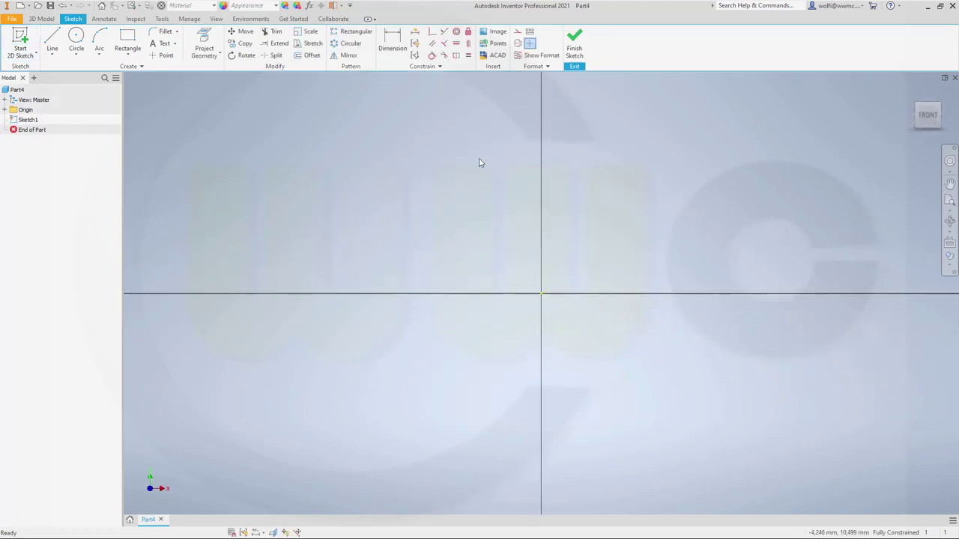
pyautogui.click(495, 33)
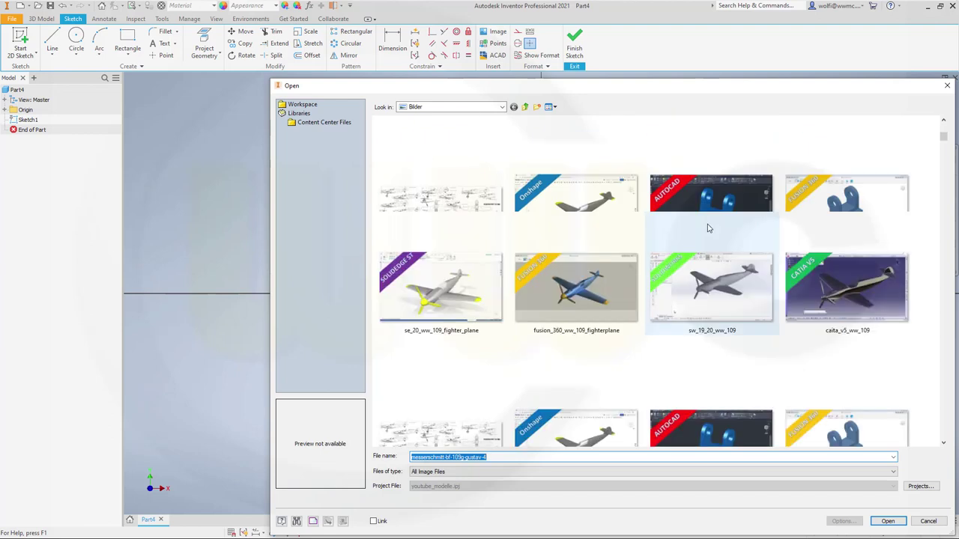
pyautogui.click(453, 222)
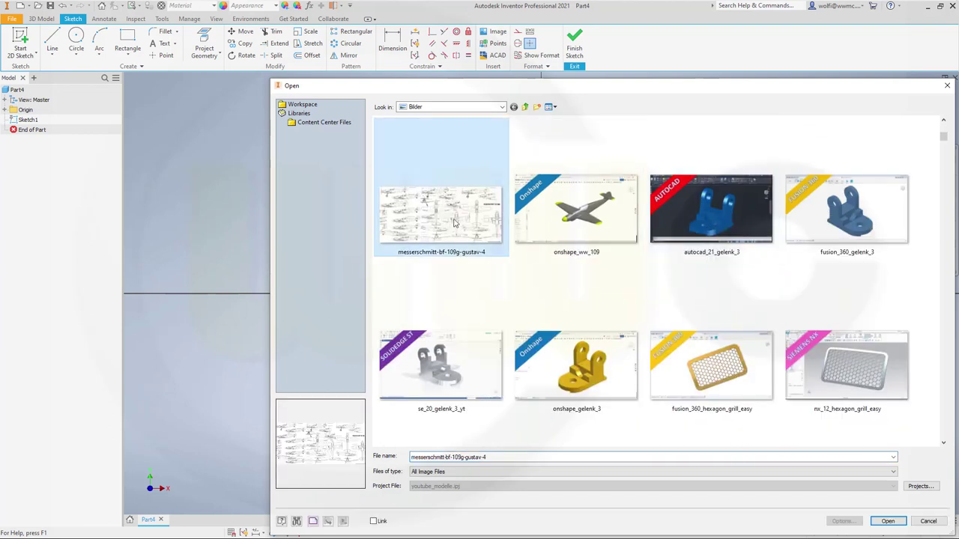
# Place one copy of the Bf 109 blueprint image in Sketch1 and centre it in the view
pyautogui.click(887, 521)
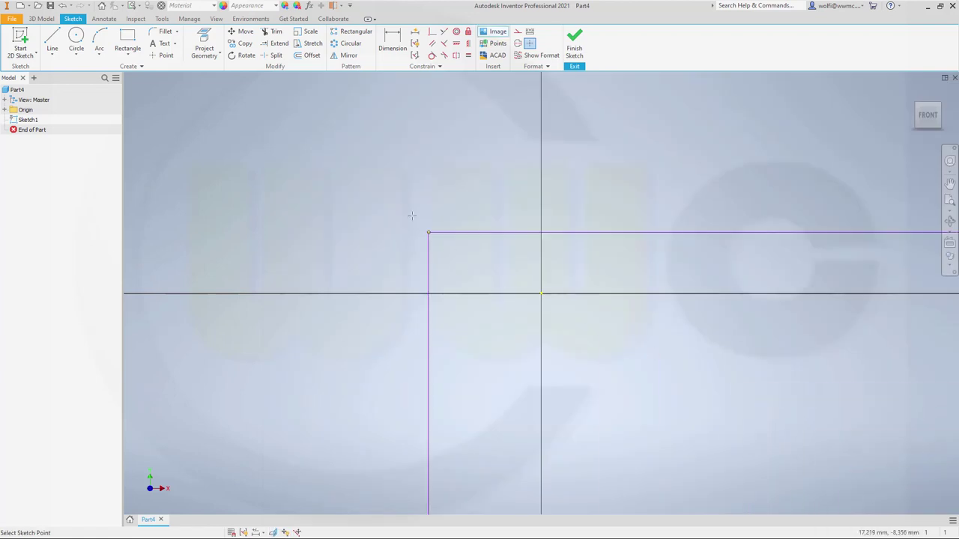
pyautogui.scroll(-5, 289, 129)
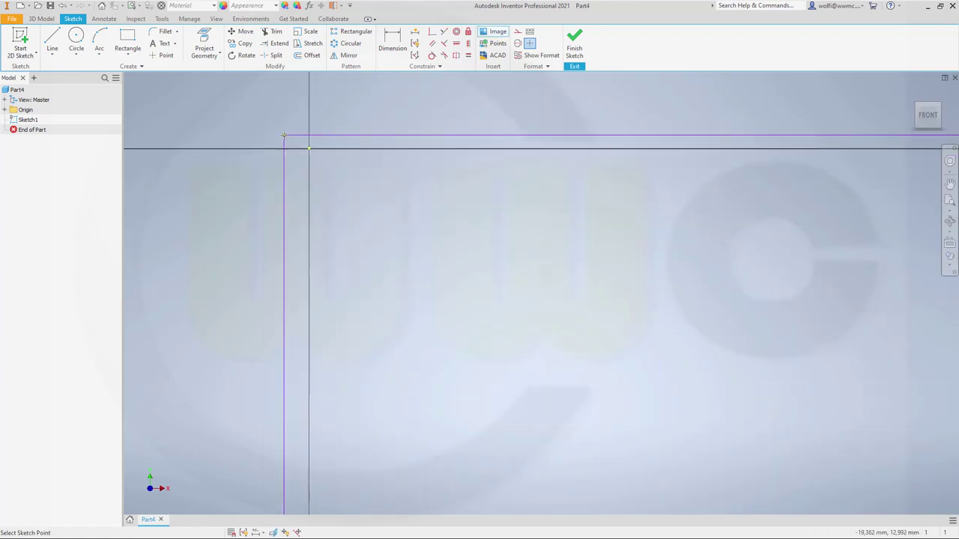
pyautogui.scroll(-6, 223, 146)
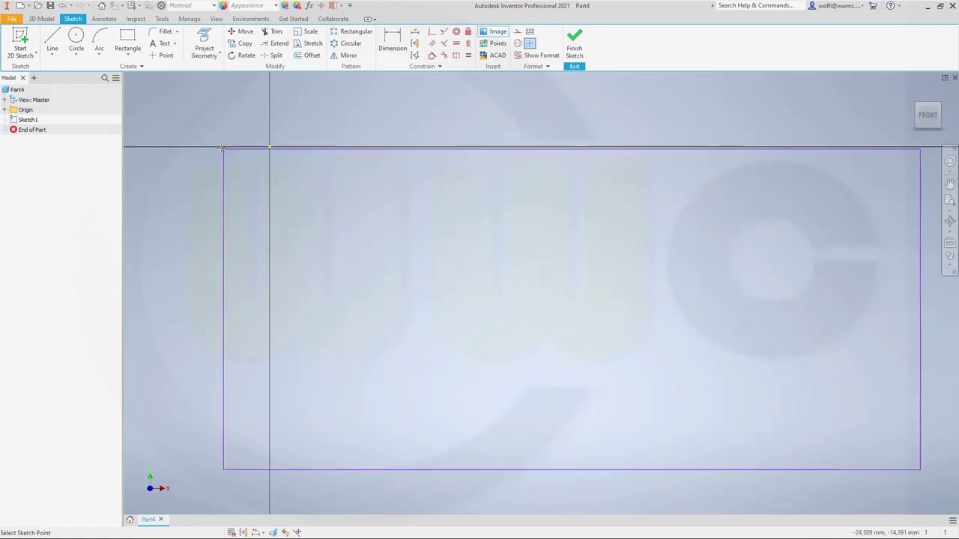
pyautogui.click(158, 117)
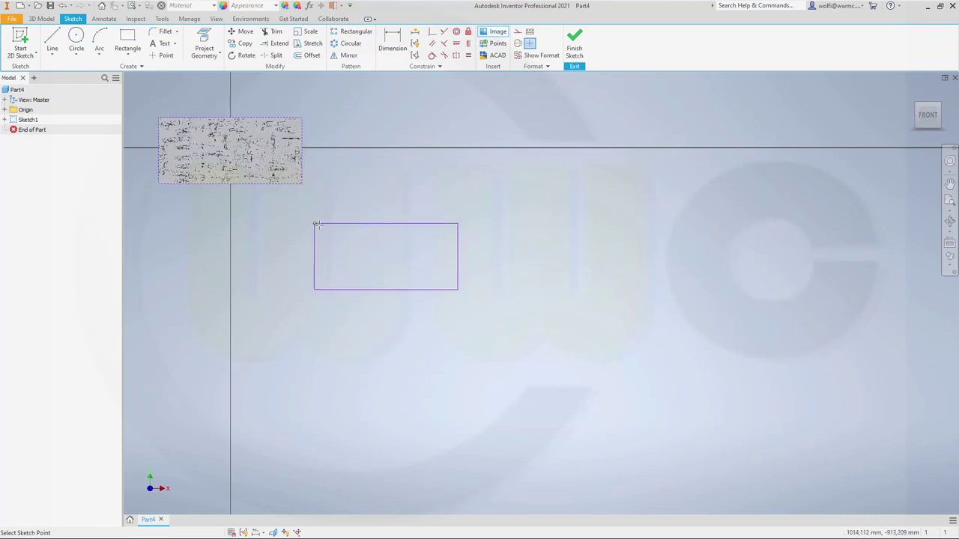
pyautogui.press('Escape')
pyautogui.scroll(5, 171, 139)
pyautogui.scroll(-6, 171, 138)
pyautogui.moveTo(345, 197)
pyautogui.mouseDown(button='middle')
pyautogui.moveTo(358, 218)
pyautogui.moveTo(555, 277)
pyautogui.mouseUp(button='middle')
# Dimension the image's bottom edge to 39000 so the blueprint scales to full size
pyautogui.click(392, 42)
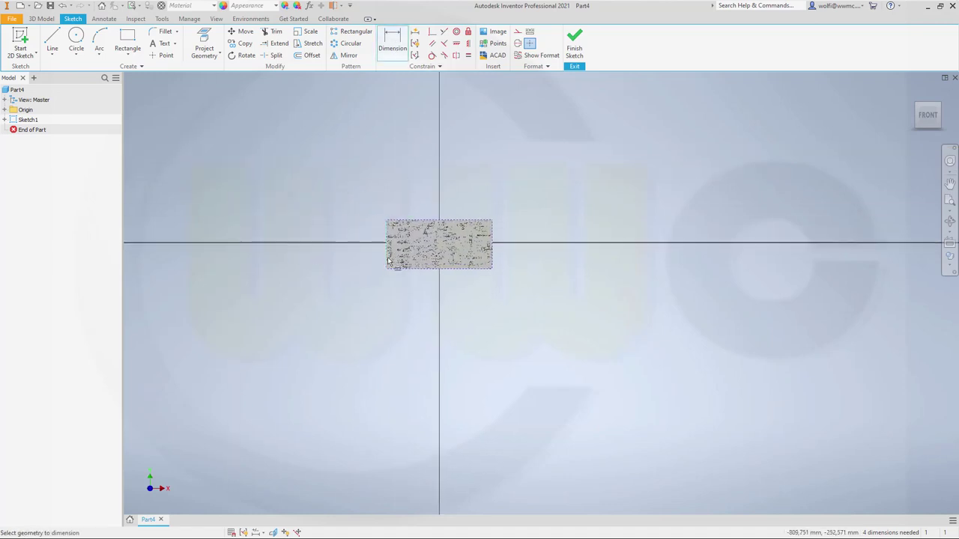
pyautogui.click(492, 266)
pyautogui.click(447, 293)
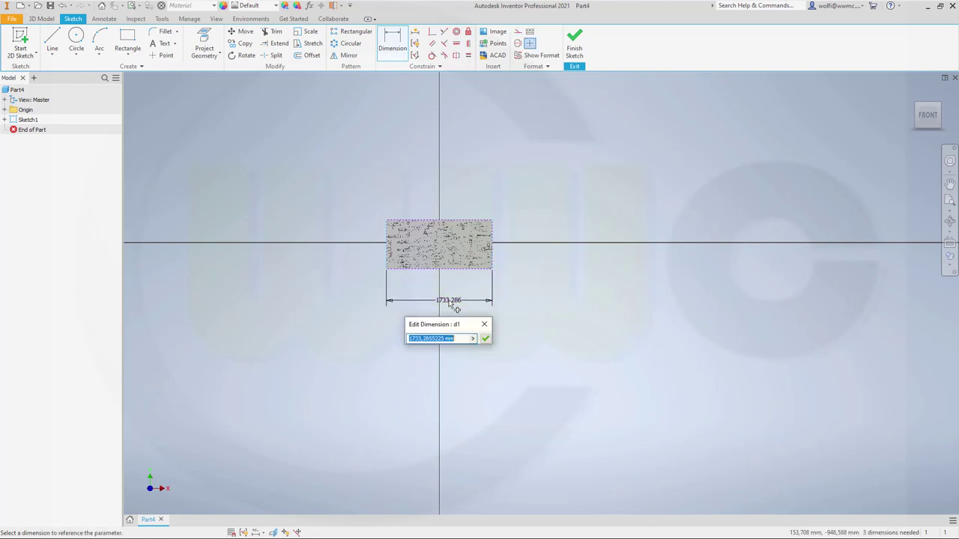
pyautogui.write('39000')
pyautogui.press('Return')
pyautogui.scroll(5, 472, 285)
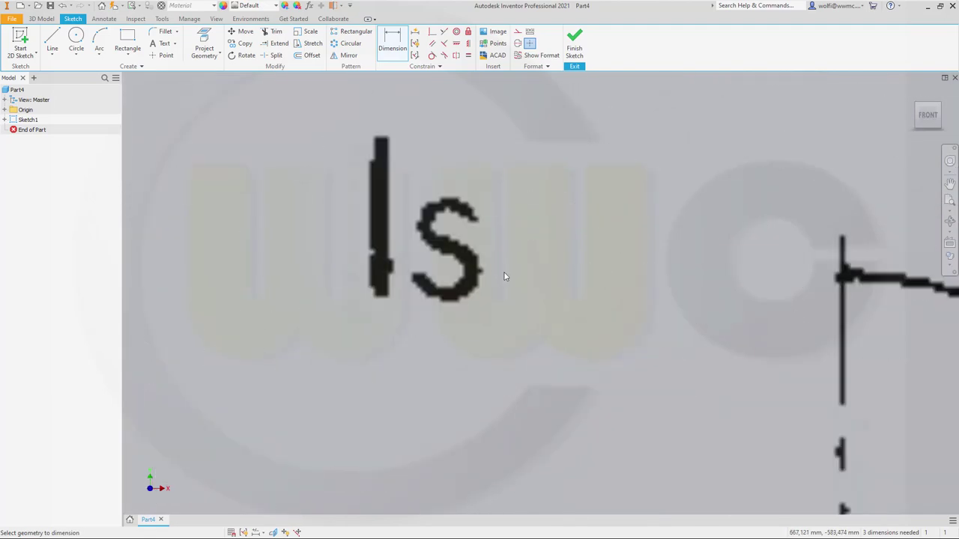
pyautogui.scroll(-5, 504, 271)
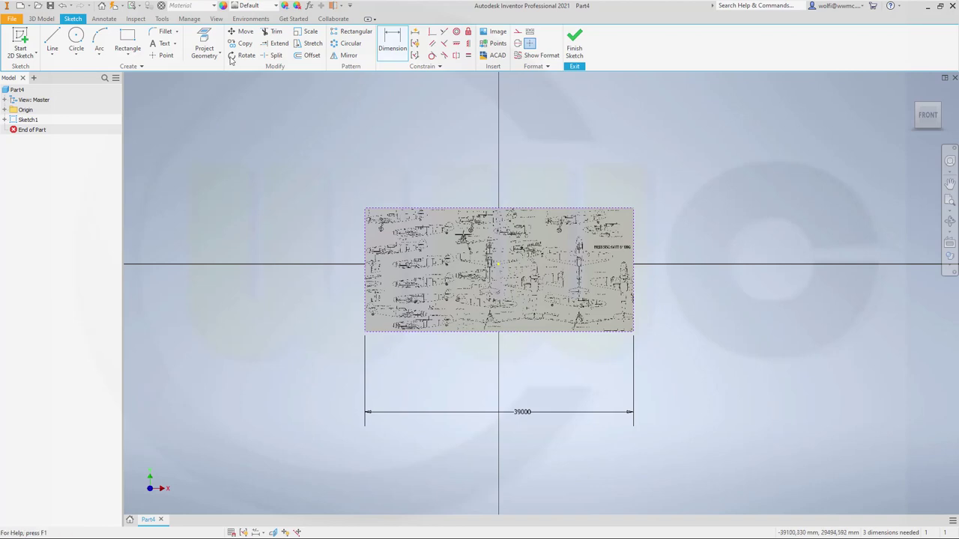
# Move the blueprint image so a reference point on the top-view aircraft lands on the sketch origin
pyautogui.click(241, 31)
pyautogui.click(368, 248)
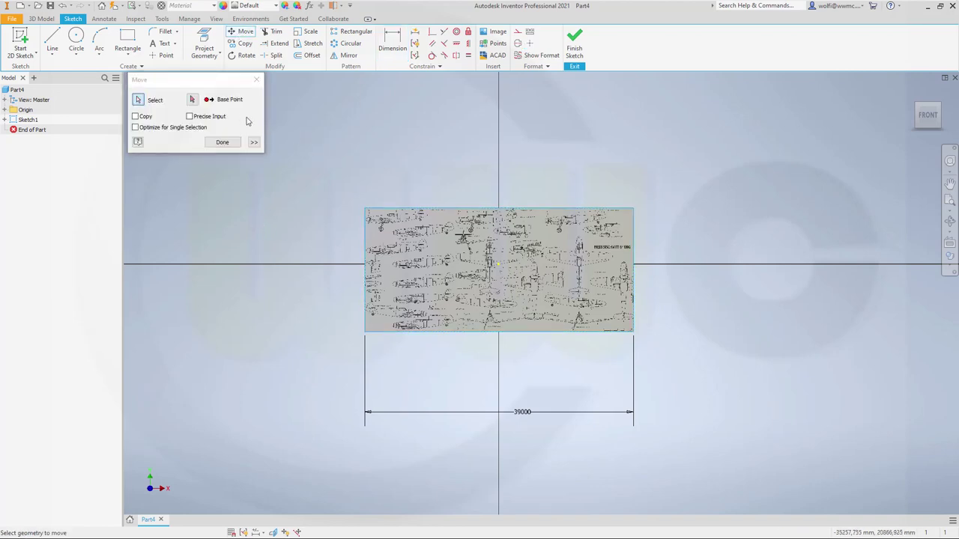
pyautogui.click(192, 101)
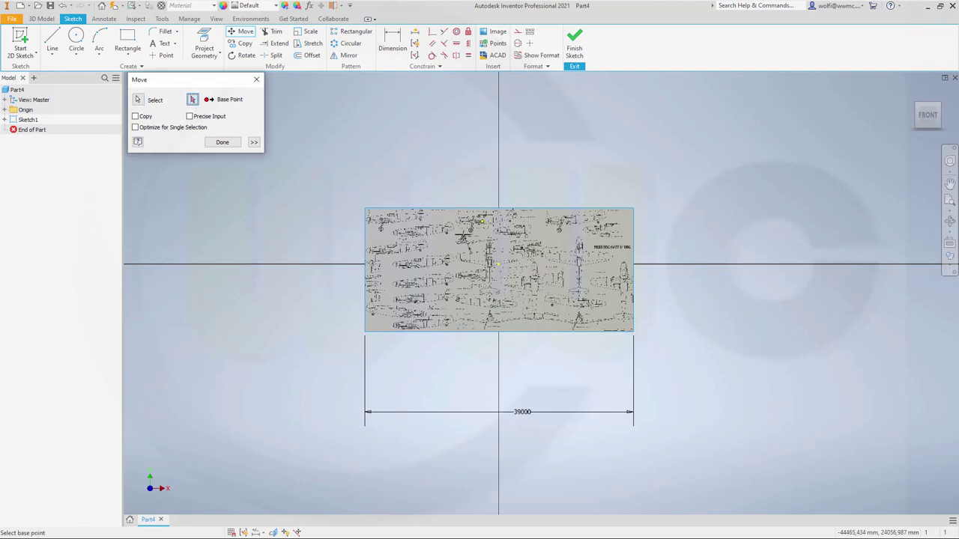
pyautogui.scroll(5, 483, 221)
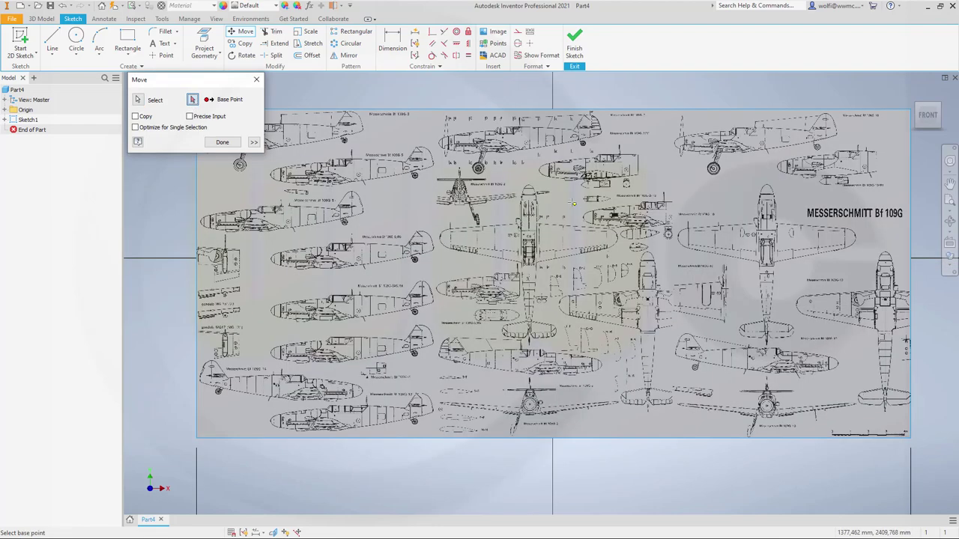
pyautogui.scroll(8, 572, 202)
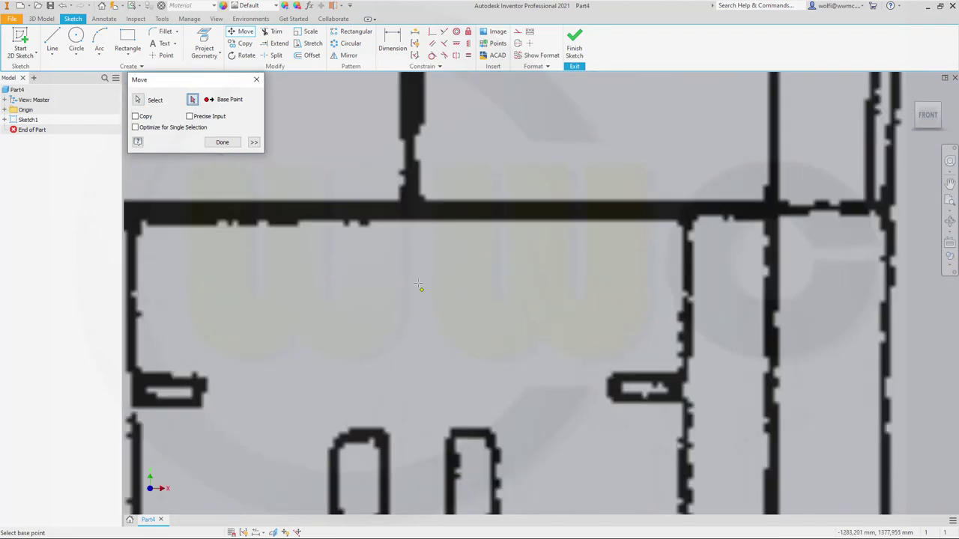
pyautogui.click(410, 209)
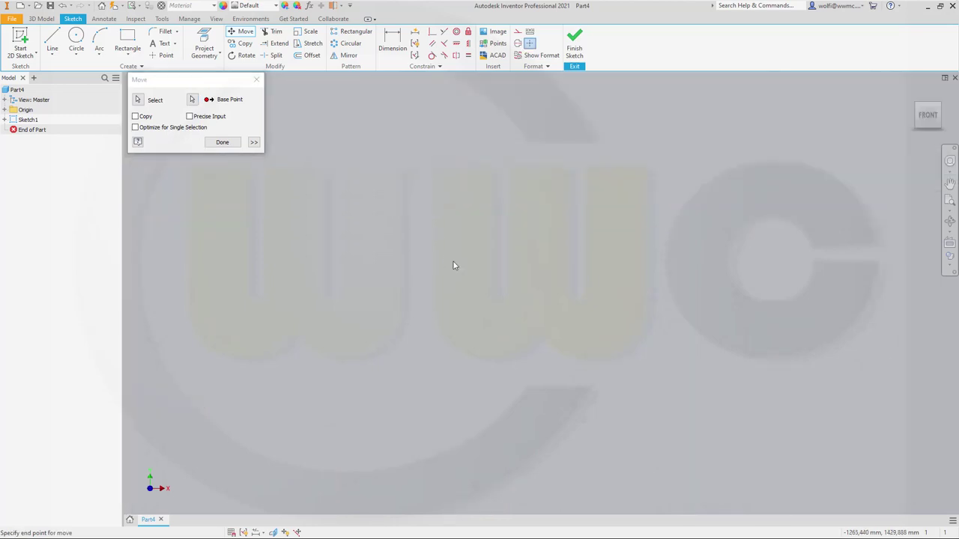
pyautogui.scroll(-10, 470, 272)
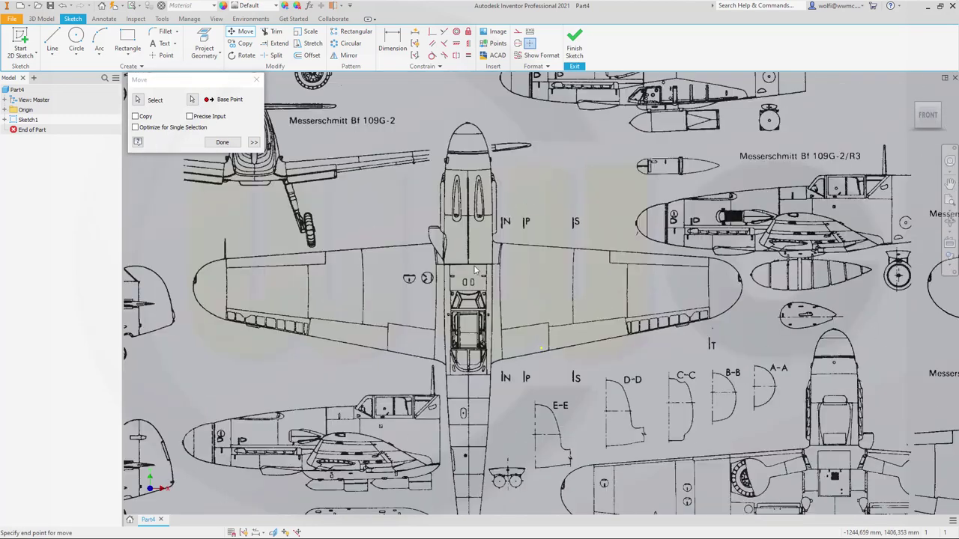
pyautogui.click(542, 352)
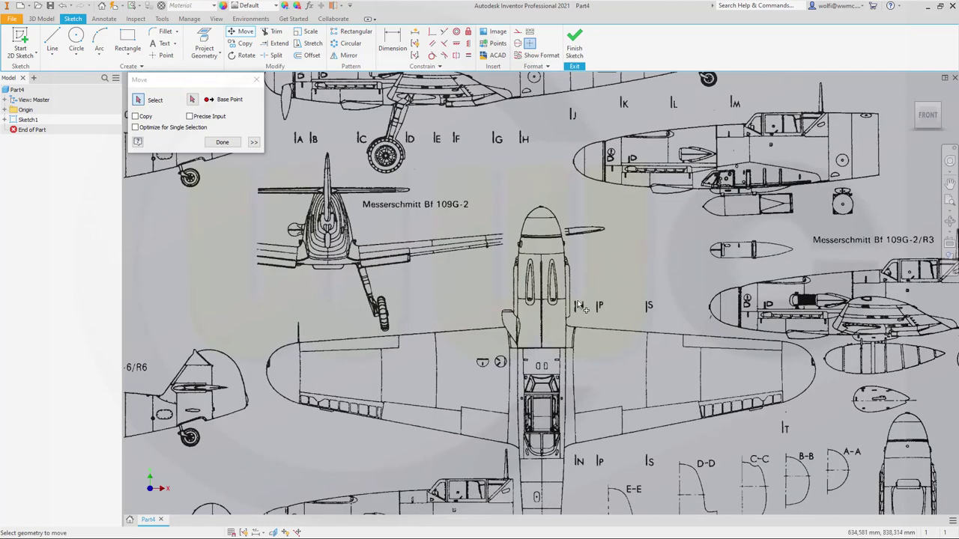
pyautogui.scroll(5, 574, 304)
pyautogui.scroll(-10, 574, 305)
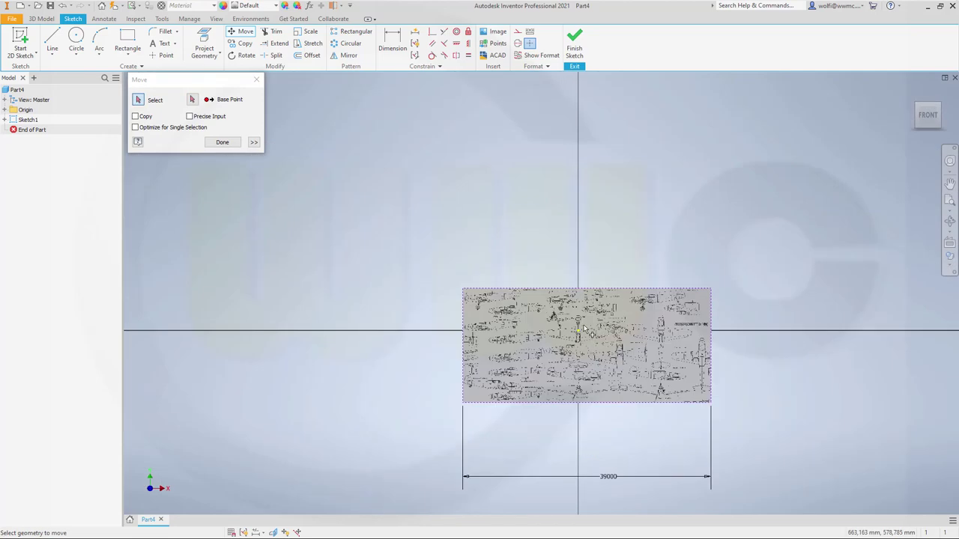
# Finish the move and hide Sketch1's 39000 dimension
pyautogui.click(222, 142)
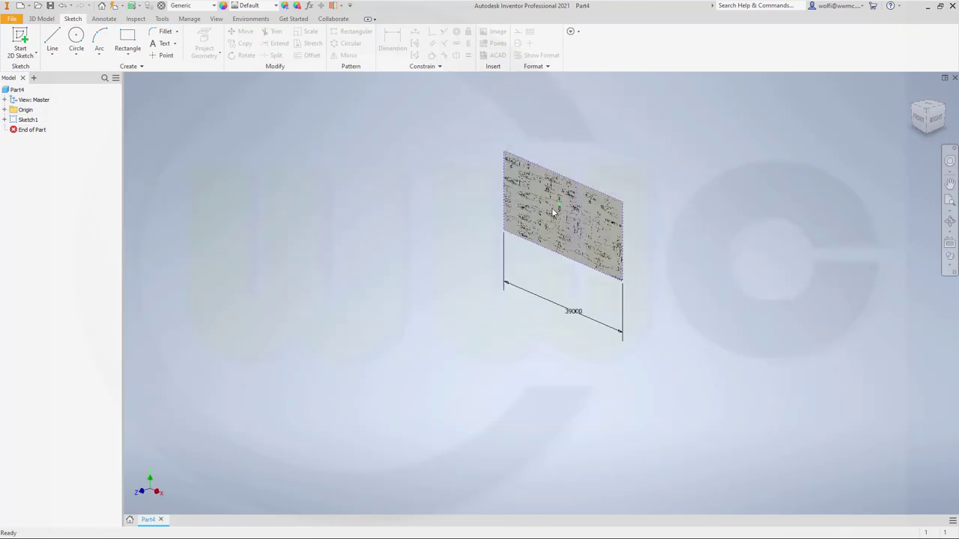
pyautogui.rightClick(23, 120)
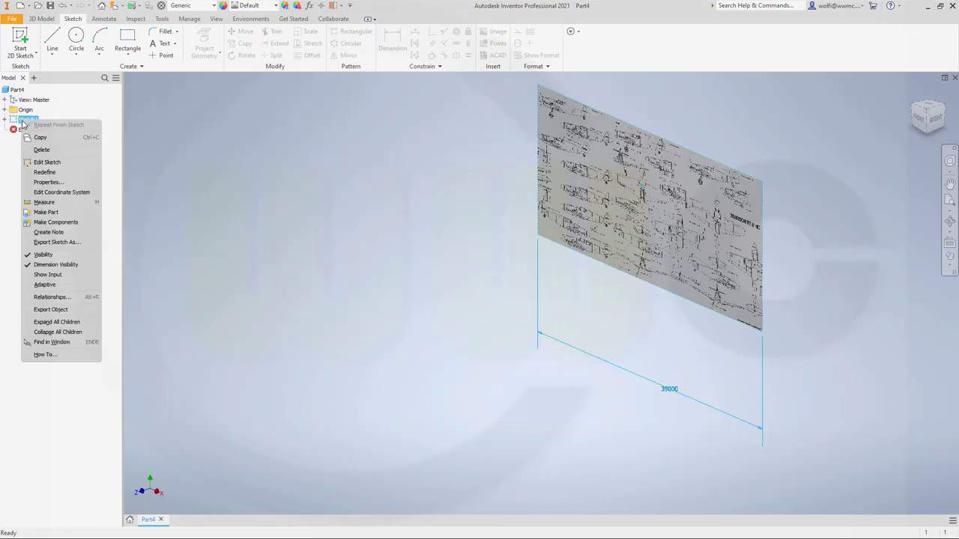
pyautogui.click(64, 265)
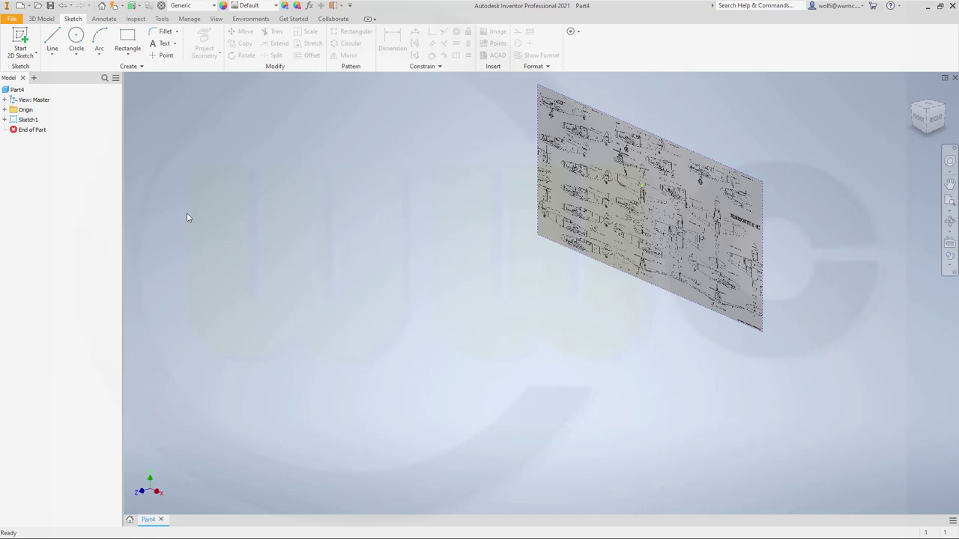
# Rename Sketch1 to image_sketch in the model browser
pyautogui.click(28, 119)
pyautogui.click(34, 122)
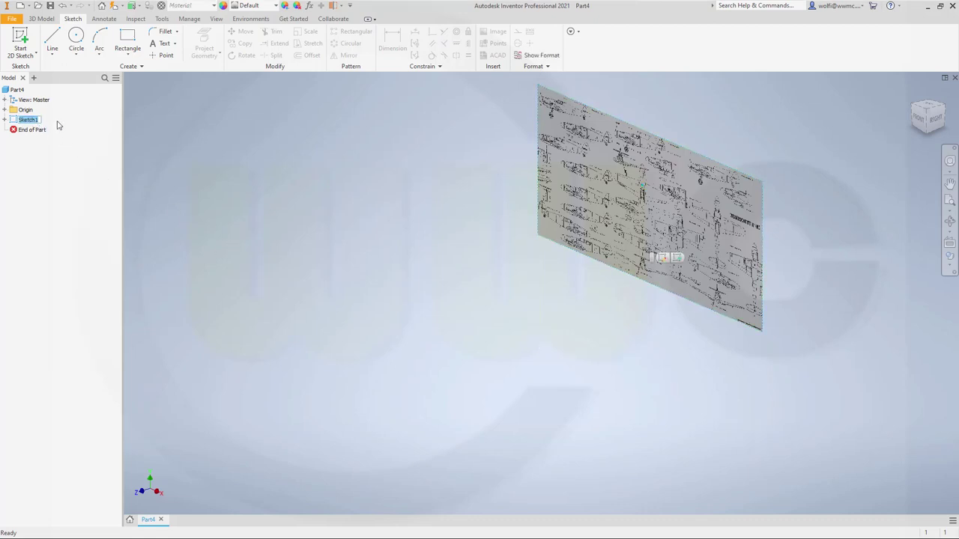
pyautogui.press('BackSpace')
pyautogui.press('Return')
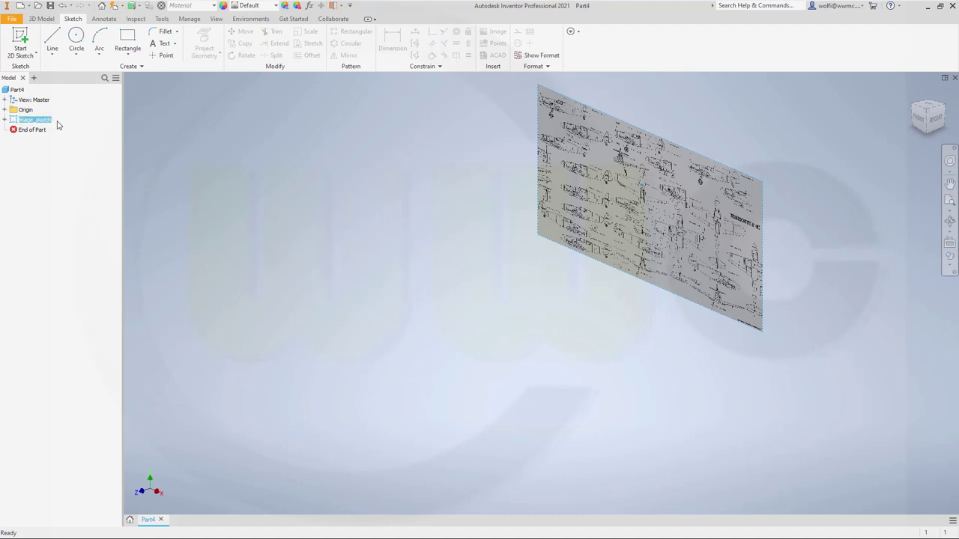
# Show the origin planes and rename the XY Plane to main_sketch_plane
pyautogui.click(4, 110)
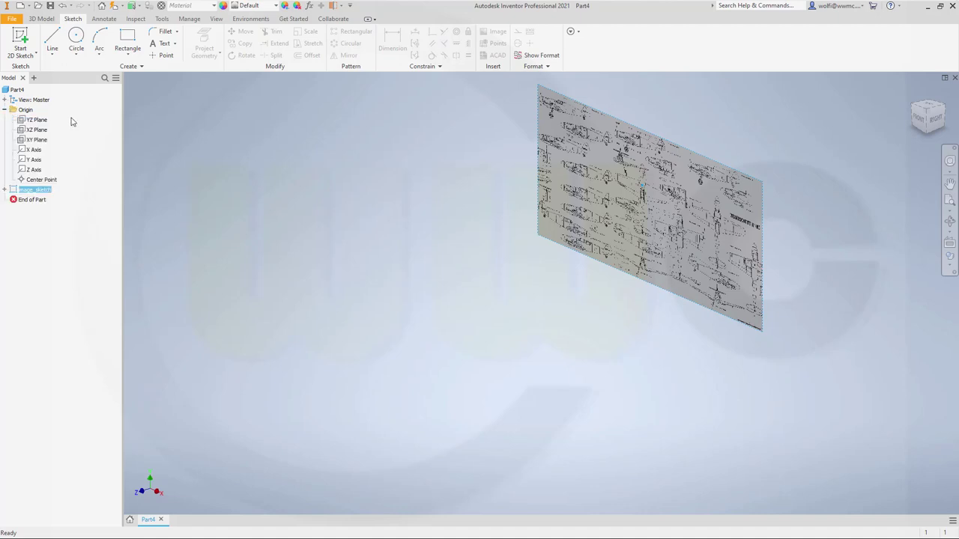
pyautogui.click(40, 141)
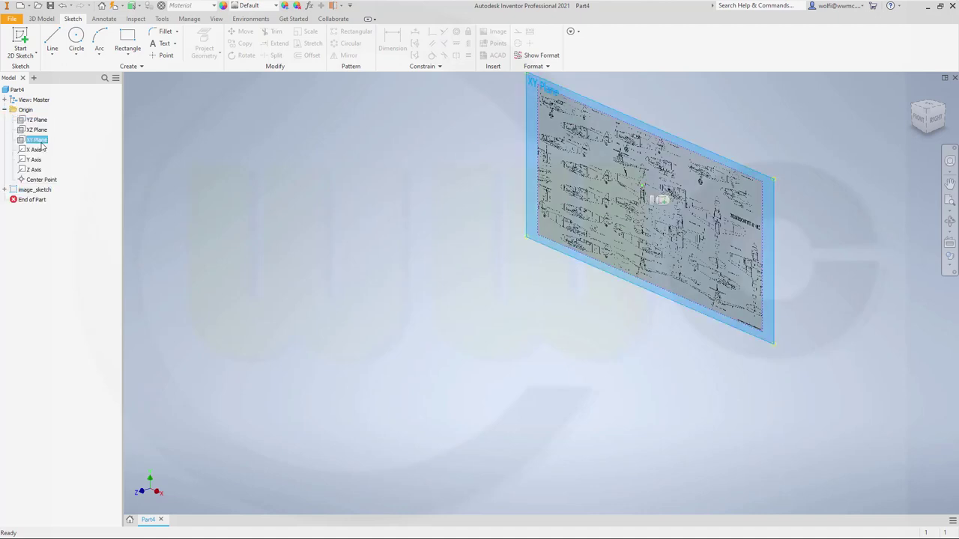
pyautogui.click(41, 143)
pyautogui.write('main_sketch_p')
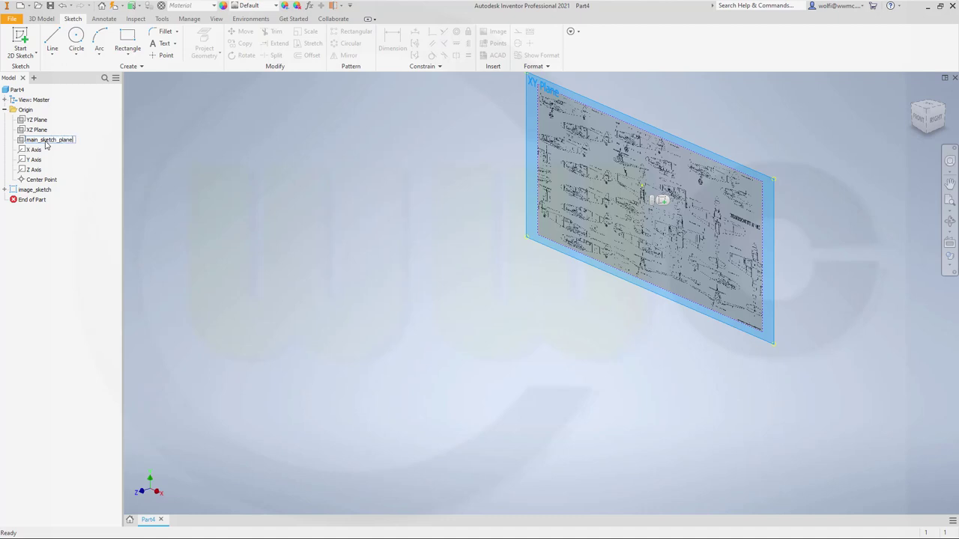
pyautogui.press('Return')
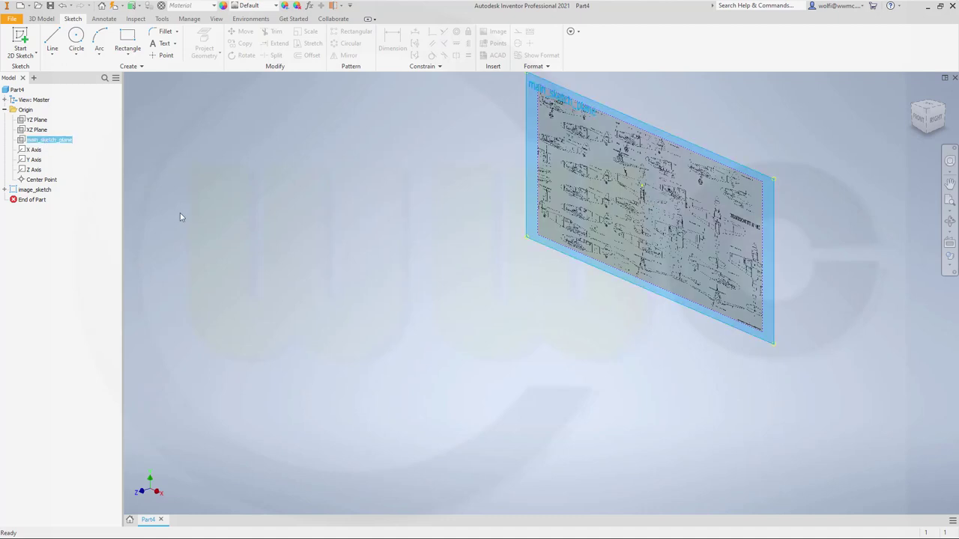
pyautogui.click(176, 216)
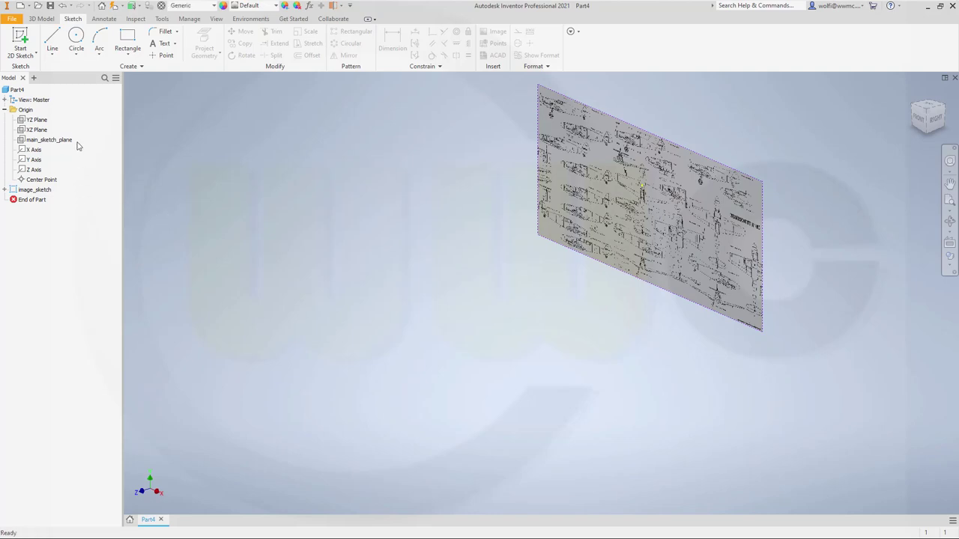
# Start a new sketch on main_sketch_plane and centre the blueprint in view
pyautogui.click(21, 36)
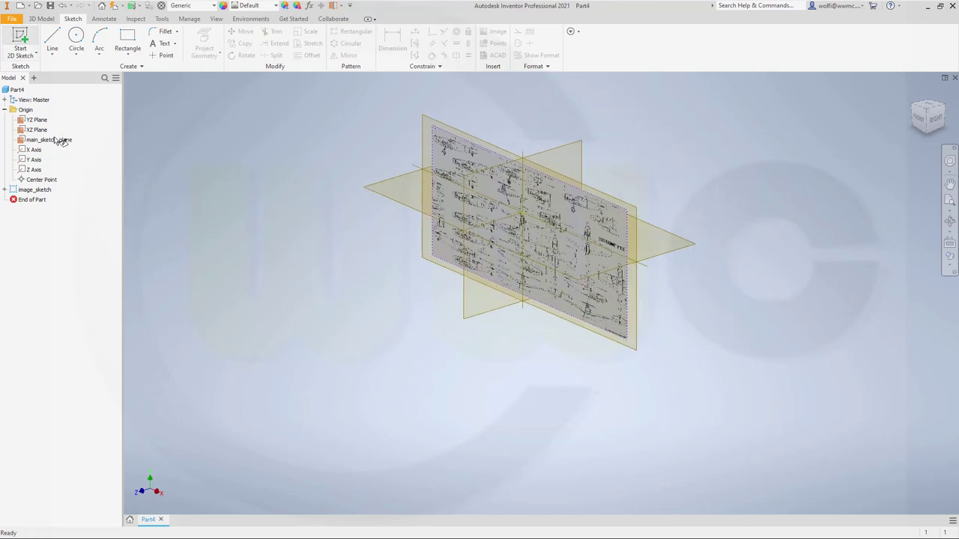
pyautogui.click(60, 140)
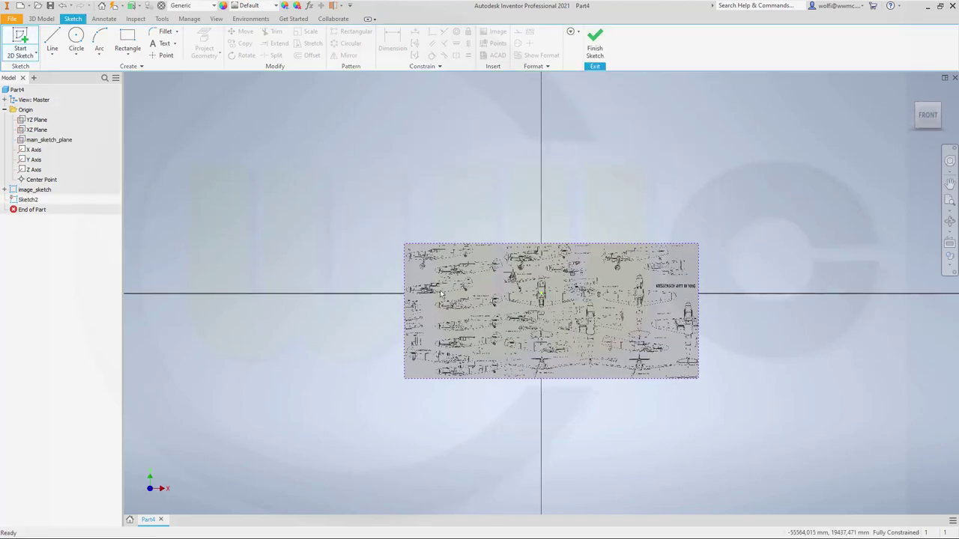
pyautogui.scroll(-2, 483, 317)
pyautogui.scroll(8, 555, 289)
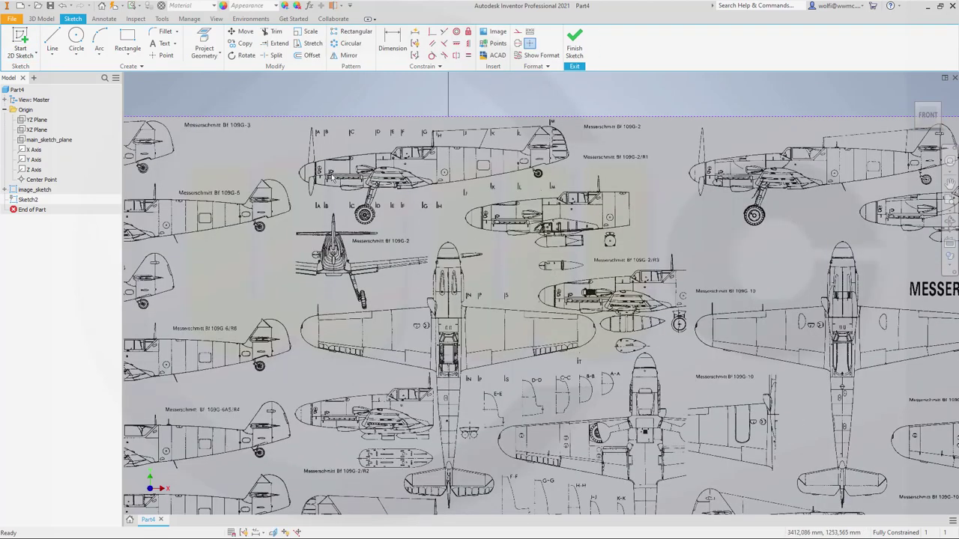
pyautogui.scroll(-3, 254, 122)
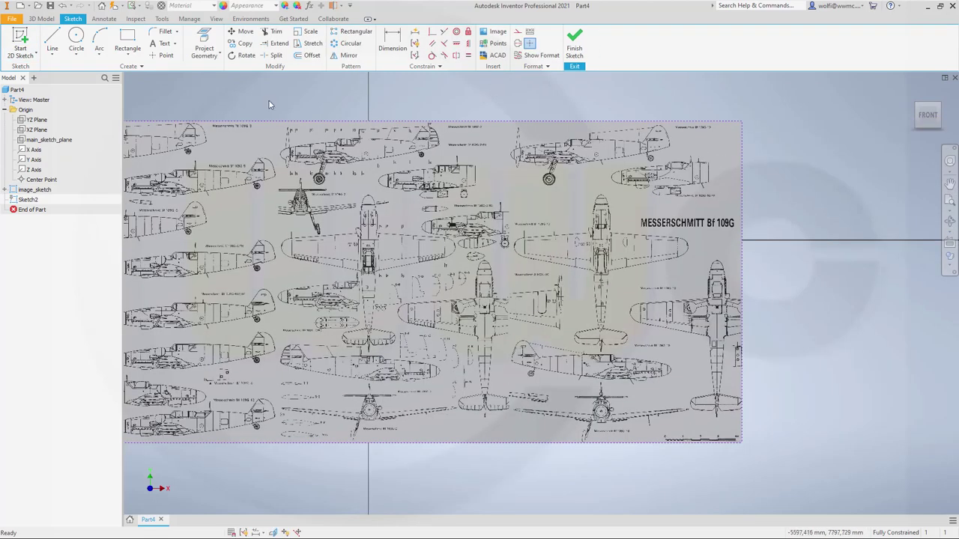
pyautogui.moveTo(269, 100); pyautogui.dragTo(344, 116, button='middle')
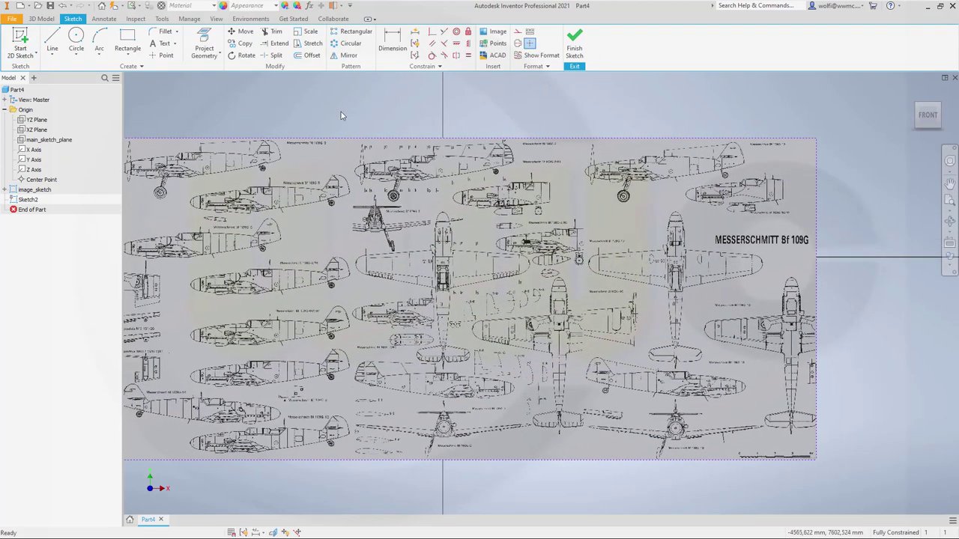
# Draw a rectangle enclosing the Bf 109G-3 fuselage side view from the propeller tip
pyautogui.click(127, 41)
pyautogui.scroll(4, 368, 122)
pyautogui.scroll(2, 420, 254)
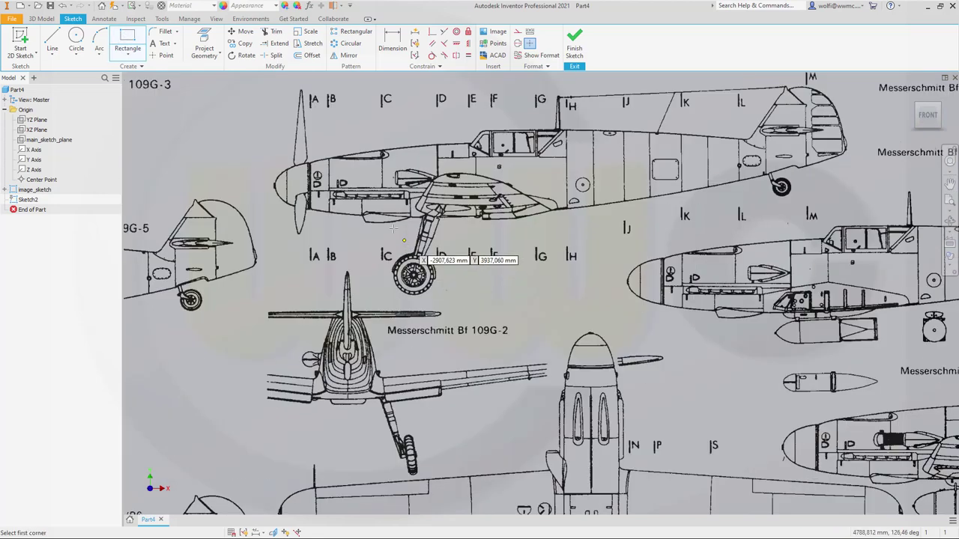
pyautogui.click(309, 96)
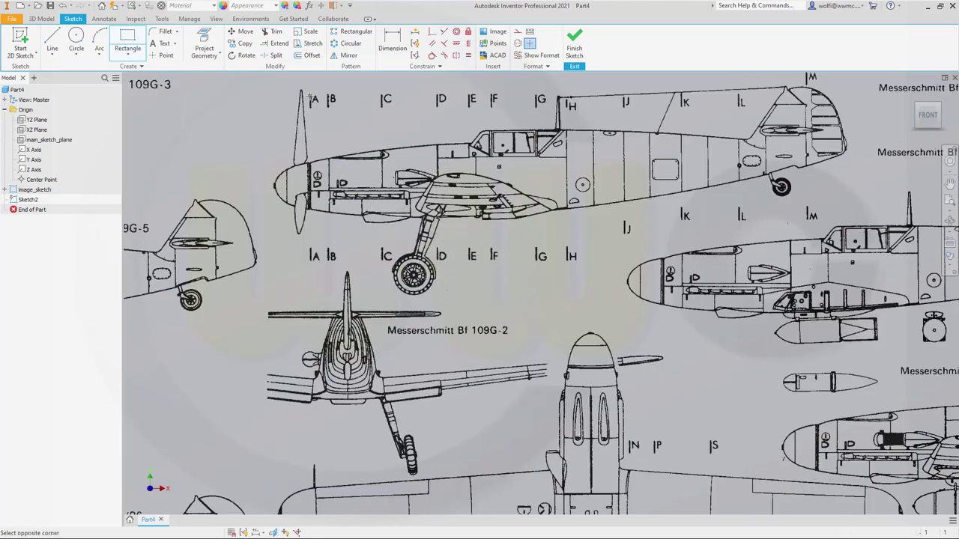
pyautogui.click(810, 219)
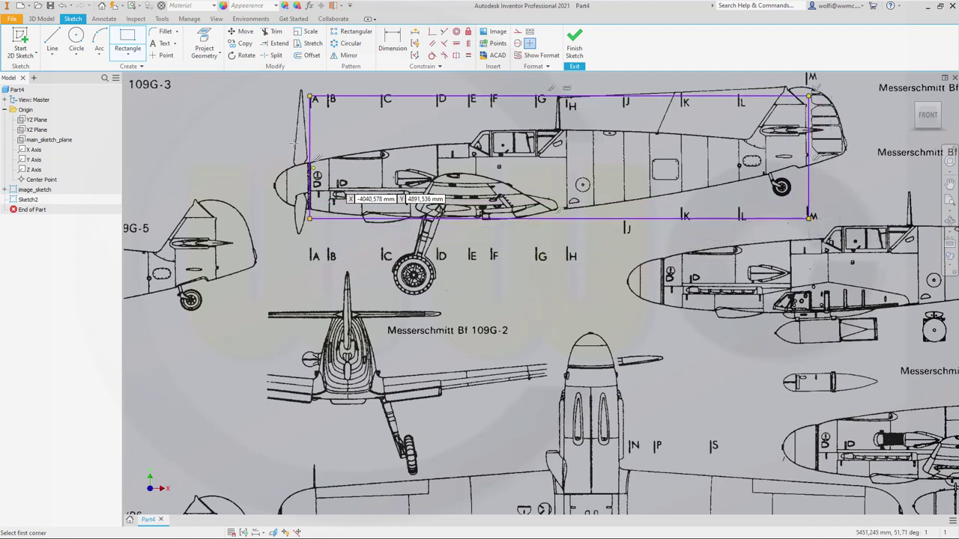
# Draw vertical station lines B, C and D across the front fuselage
pyautogui.click(52, 40)
pyautogui.scroll(-2, 385, 79)
pyautogui.scroll(5, 369, 78)
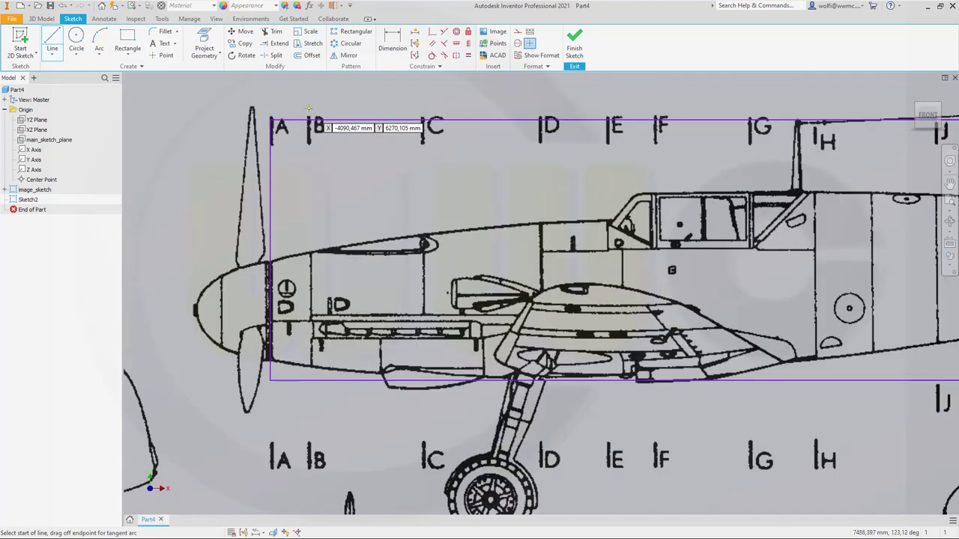
pyautogui.click(308, 110)
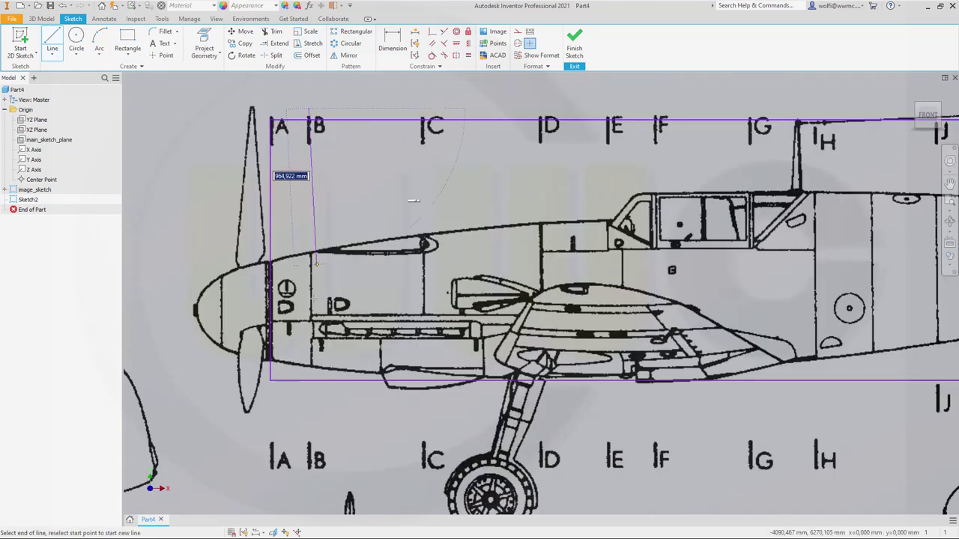
pyautogui.click(310, 395)
pyautogui.rightClick(351, 297)
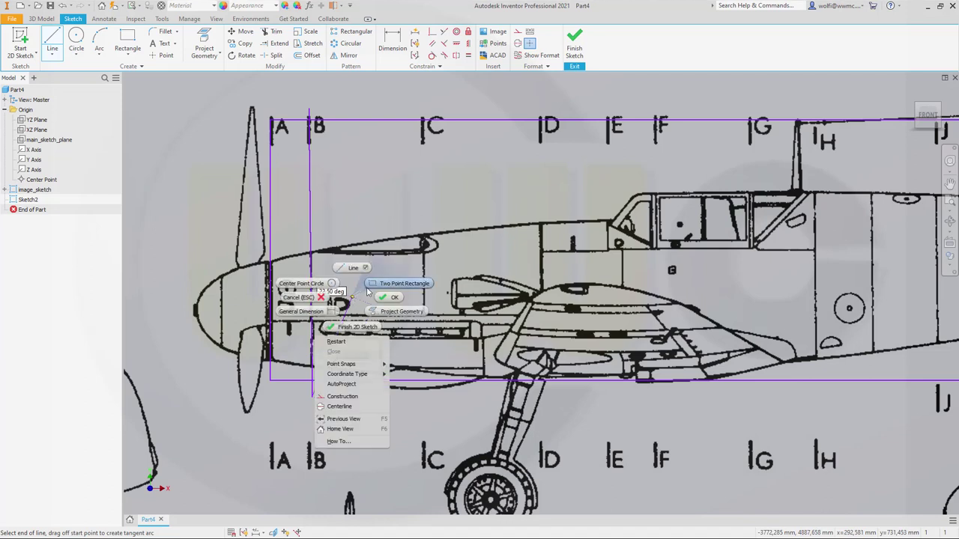
pyautogui.click(356, 267)
pyautogui.click(423, 98)
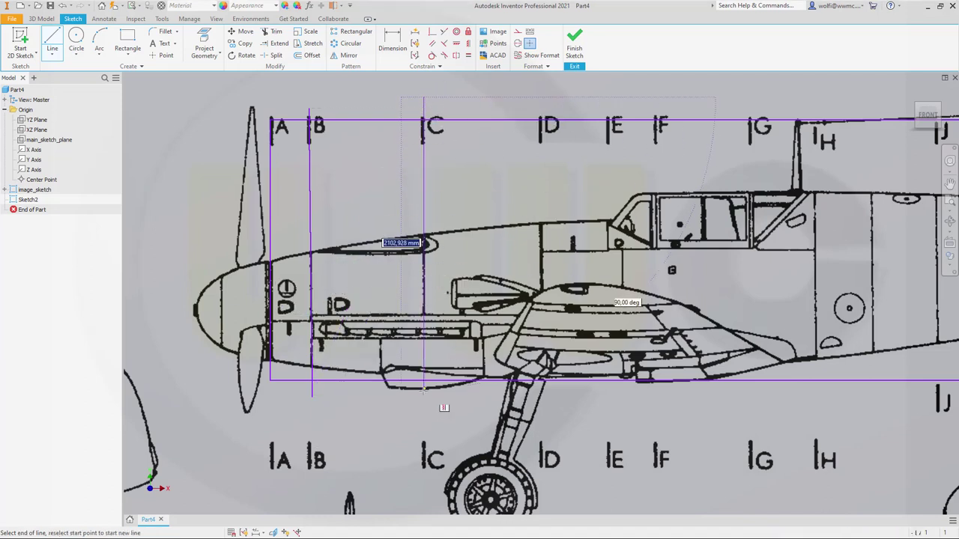
pyautogui.click(423, 405)
pyautogui.rightClick(423, 405)
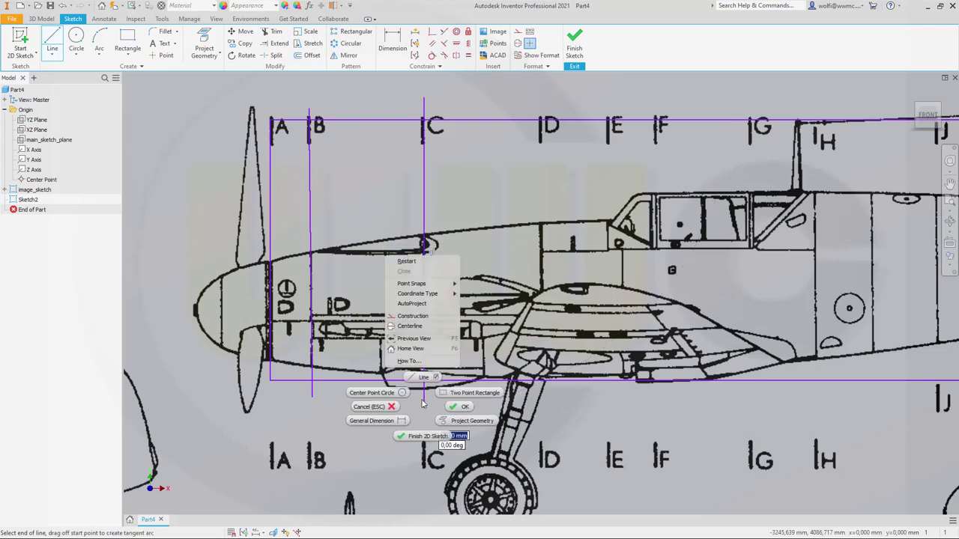
pyautogui.click(426, 378)
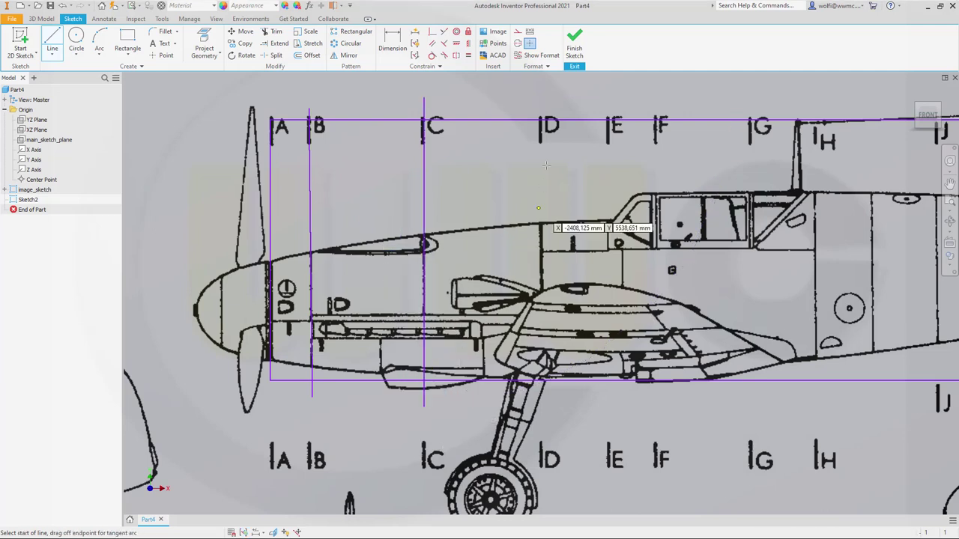
pyautogui.click(540, 105)
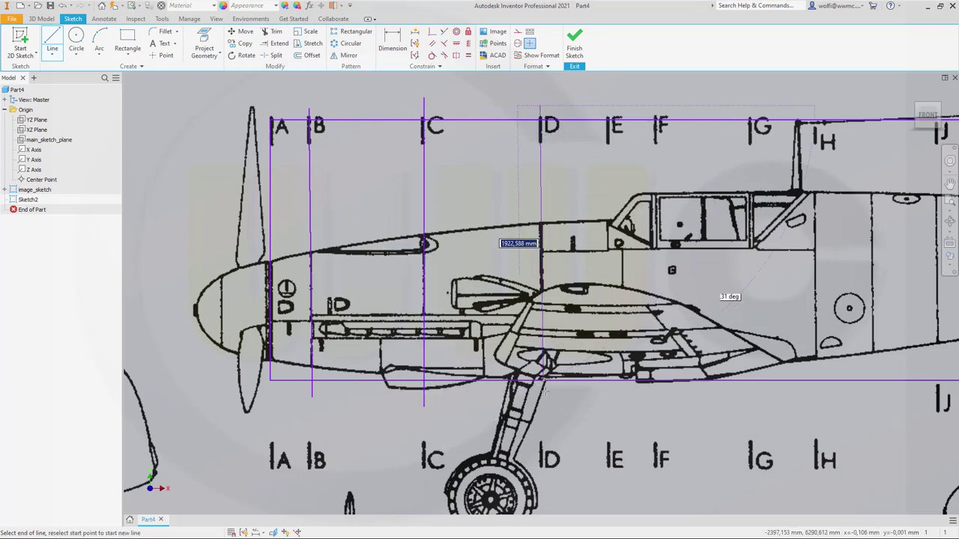
pyautogui.click(545, 396)
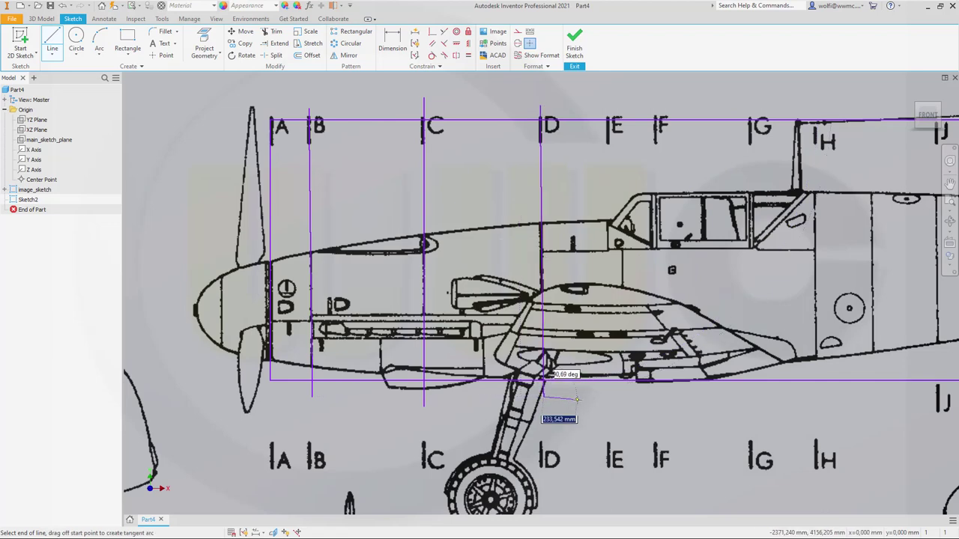
pyautogui.rightClick(577, 400)
# Draw vertical station lines E, F, G and H across the cockpit and mid fuselage
pyautogui.press('Escape')
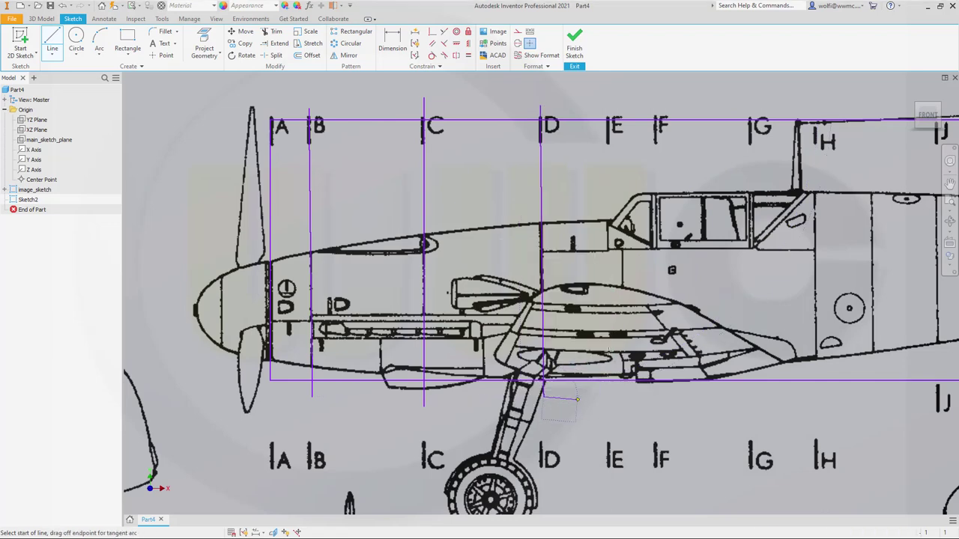
pyautogui.moveTo(688, 280)
pyautogui.mouseDown(button='middle')
pyautogui.moveTo(543, 320)
pyautogui.moveTo(500, 305)
pyautogui.mouseUp(button='middle')
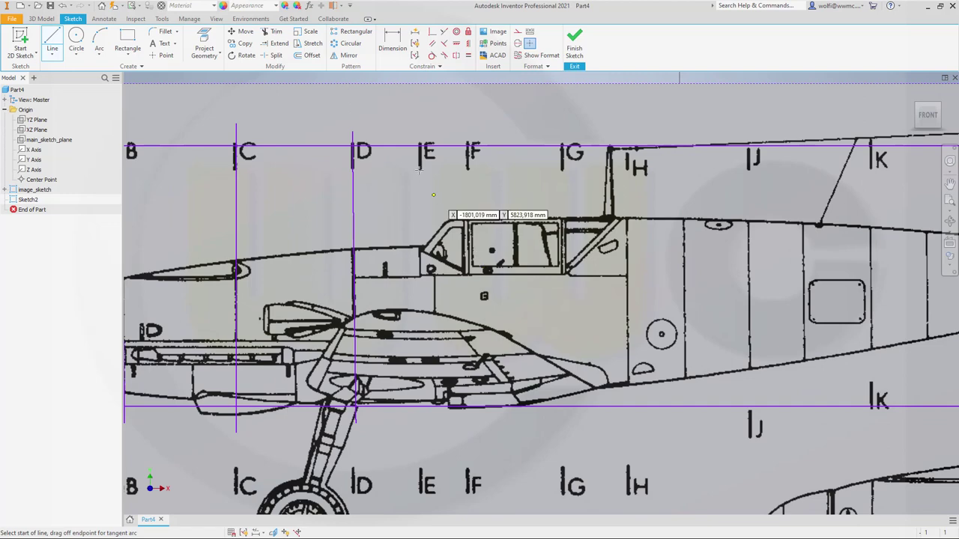
pyautogui.click(422, 132)
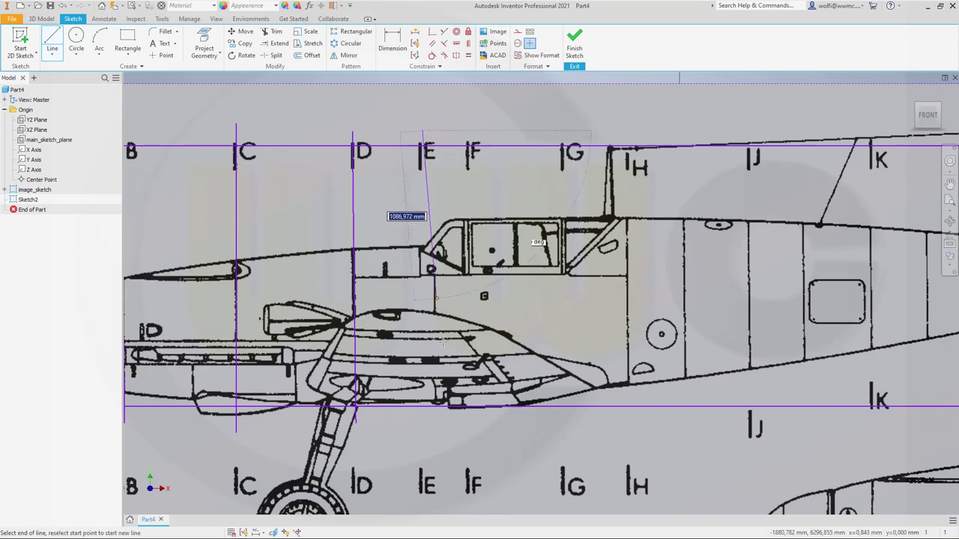
pyautogui.click(422, 478)
pyautogui.rightClick(439, 465)
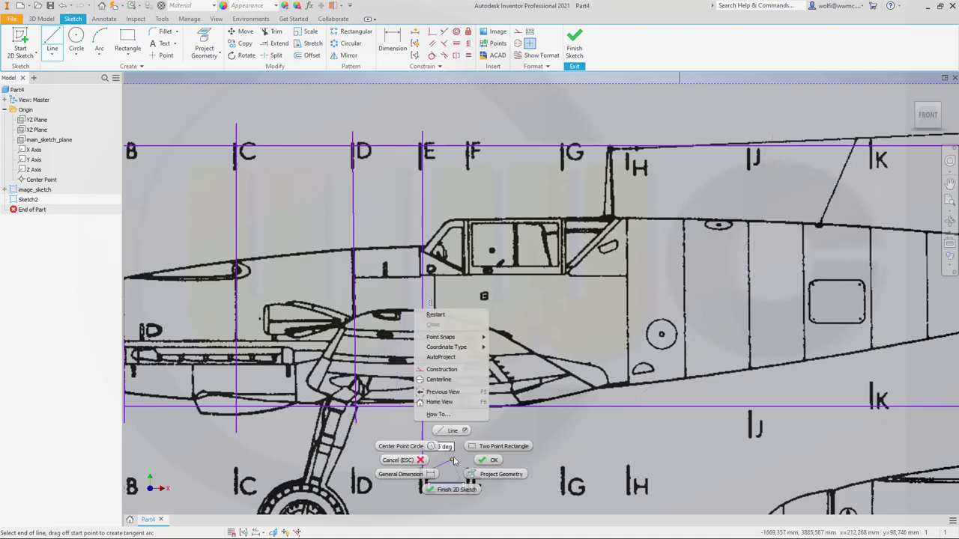
pyautogui.click(440, 428)
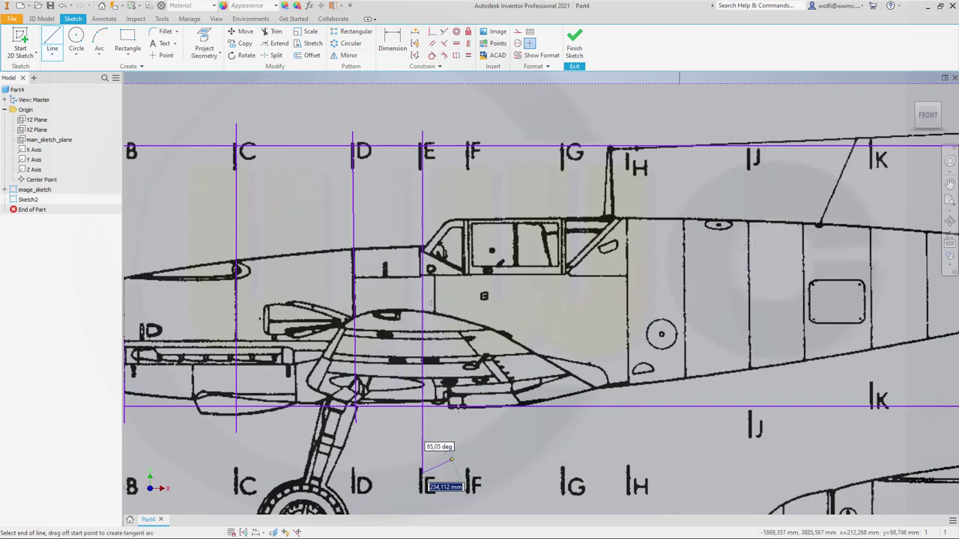
pyautogui.click(467, 138)
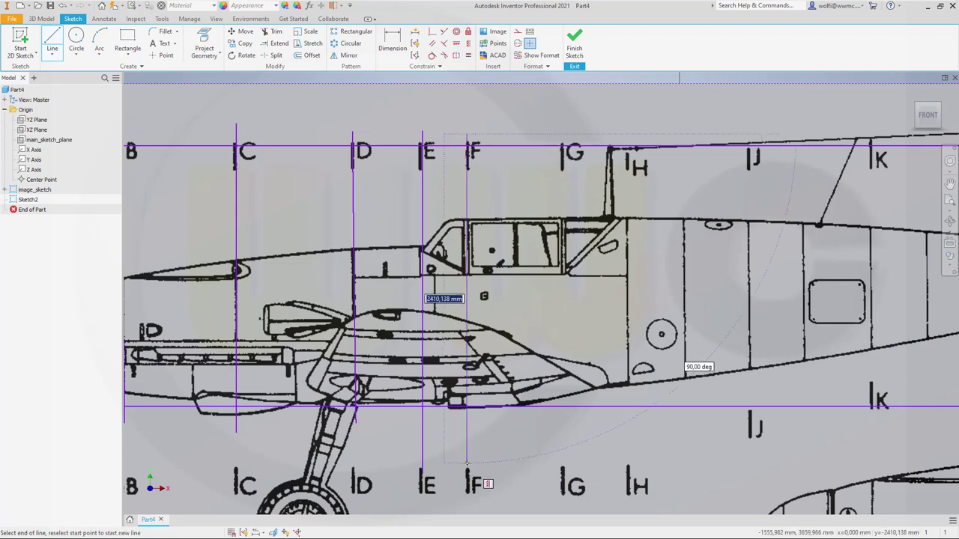
pyautogui.click(466, 463)
pyautogui.rightClick(467, 463)
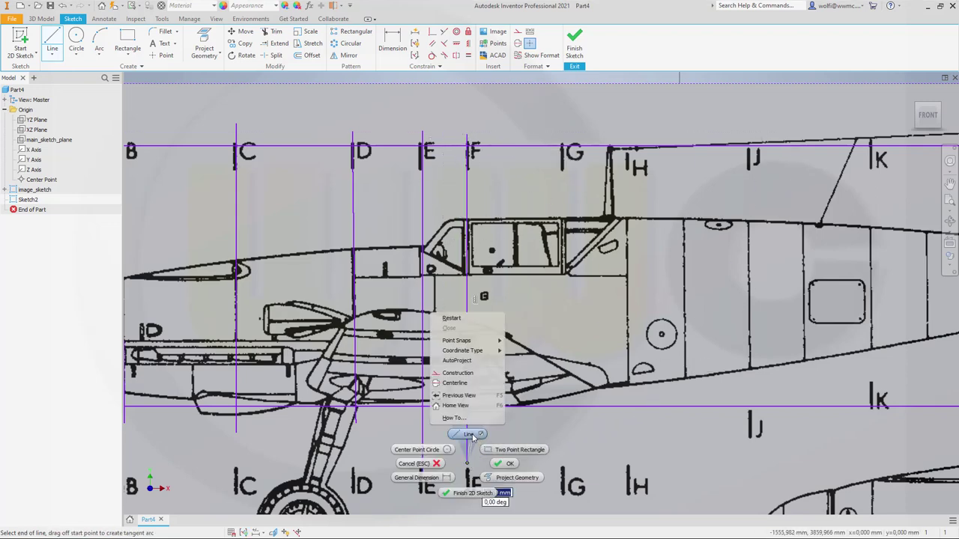
pyautogui.click(470, 434)
pyautogui.click(560, 137)
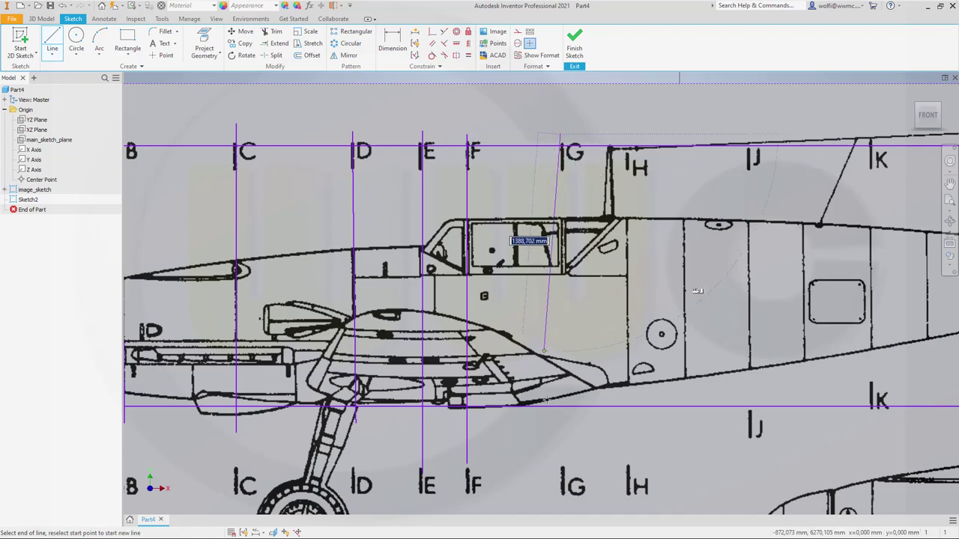
pyautogui.rightClick(561, 492)
pyautogui.click(563, 466)
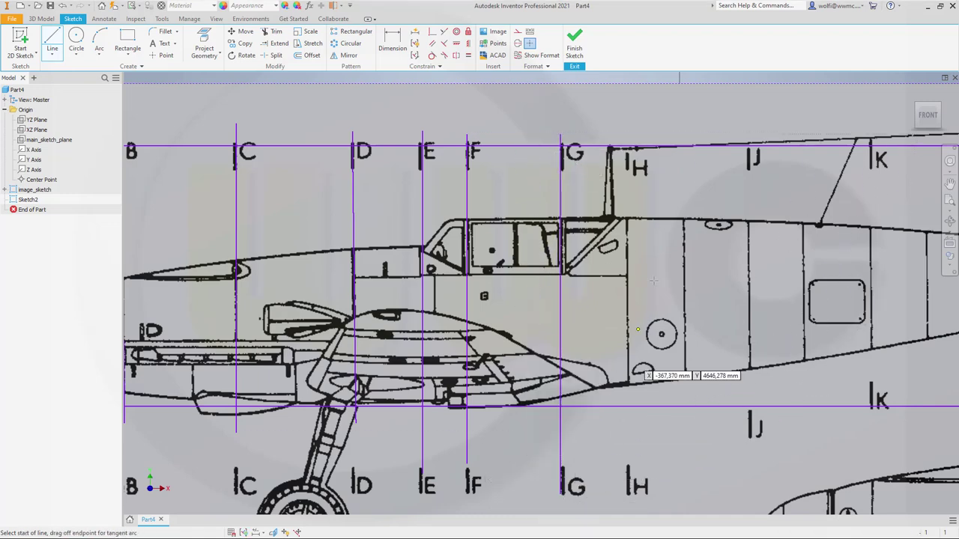
pyautogui.click(627, 142)
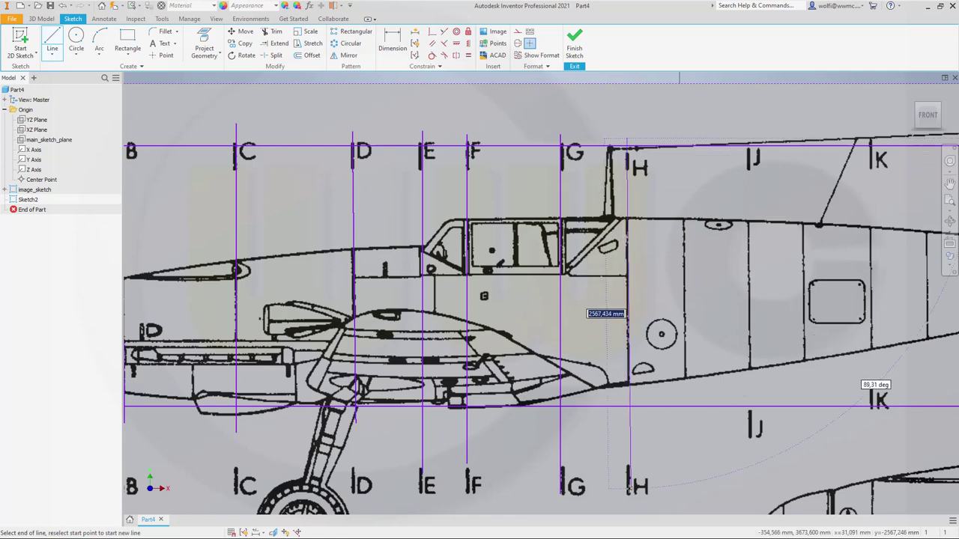
pyautogui.click(629, 488)
pyautogui.rightClick(630, 493)
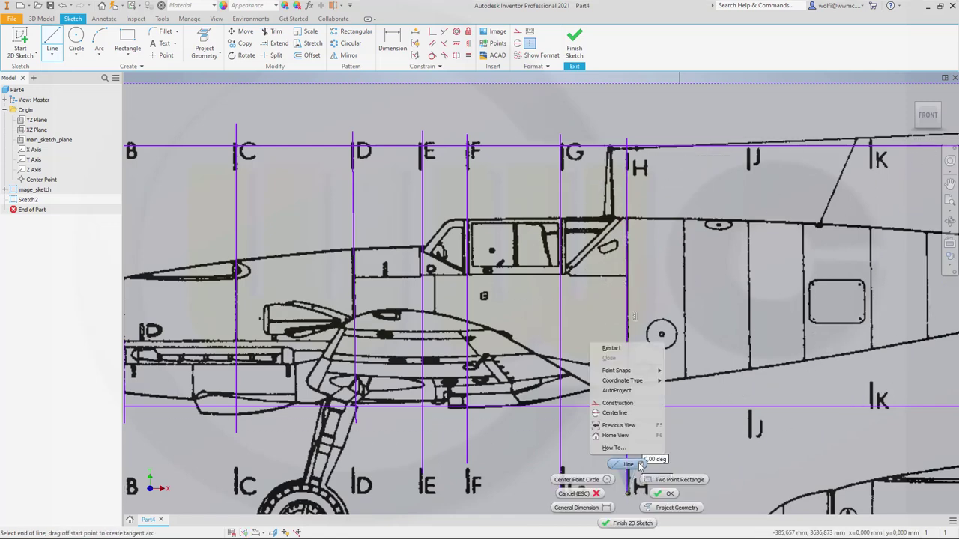
# Draw vertical station lines J, K and L toward the tail
pyautogui.press('Escape')
pyautogui.moveTo(802, 343); pyautogui.dragTo(511, 337, button='middle')
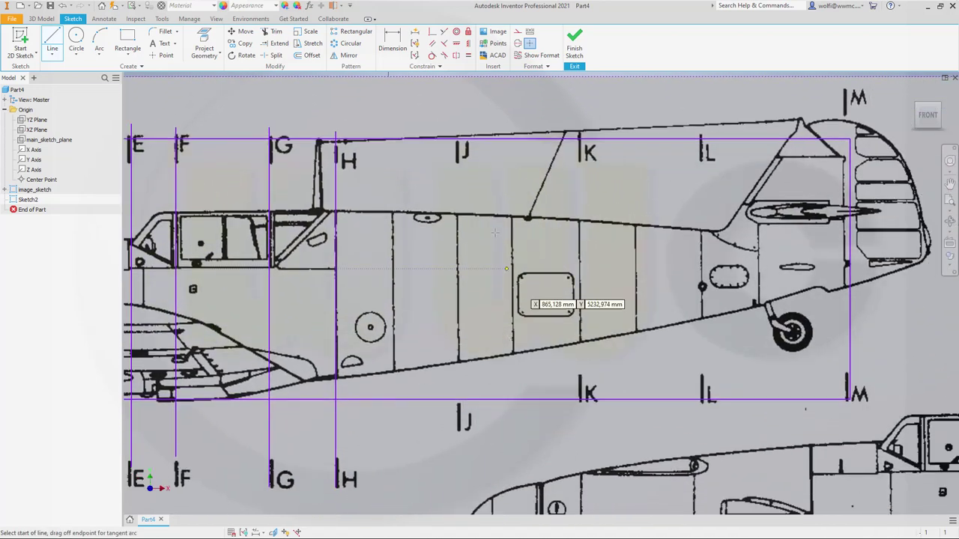
pyautogui.click(458, 118)
pyautogui.click(459, 447)
pyautogui.rightClick(459, 447)
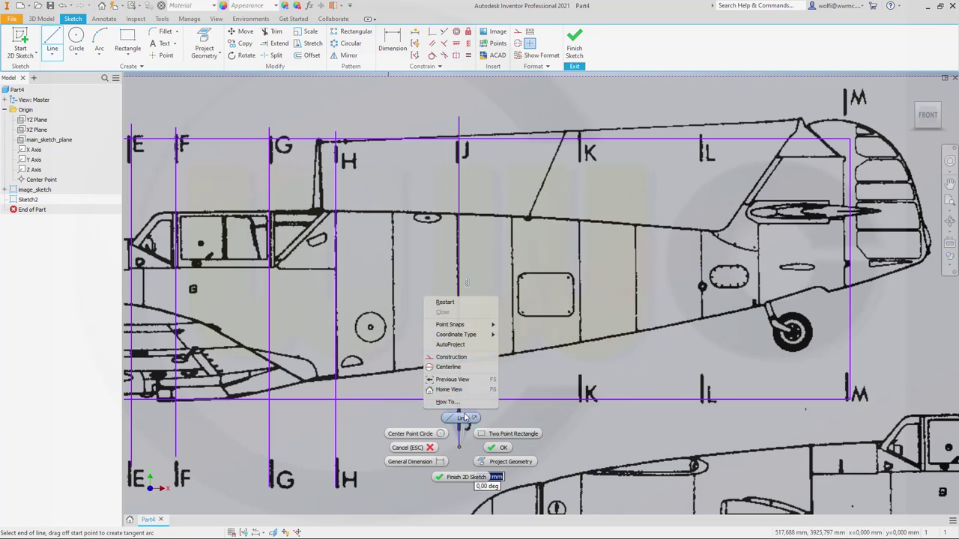
pyautogui.click(464, 426)
pyautogui.click(582, 106)
pyautogui.click(582, 446)
pyautogui.rightClick(582, 447)
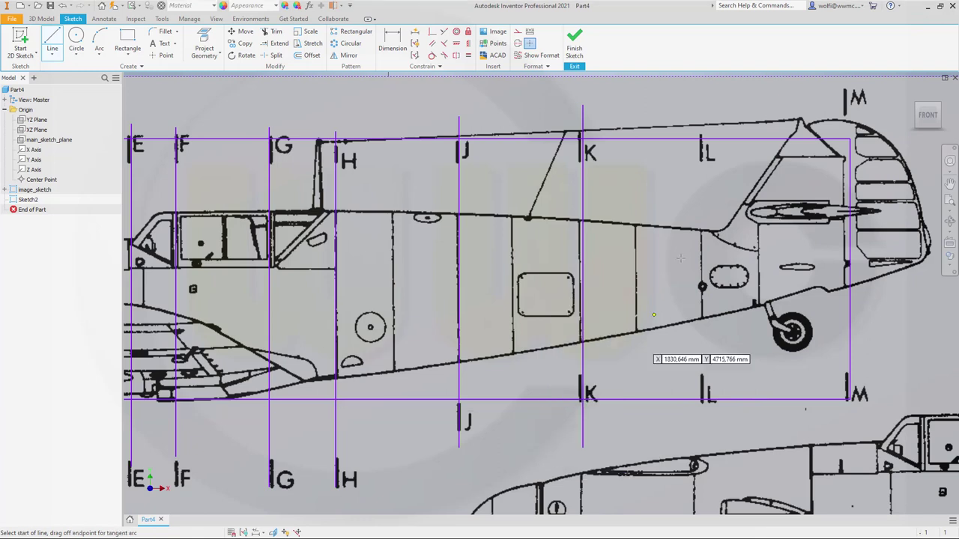
pyautogui.click(583, 417)
pyautogui.click(683, 205)
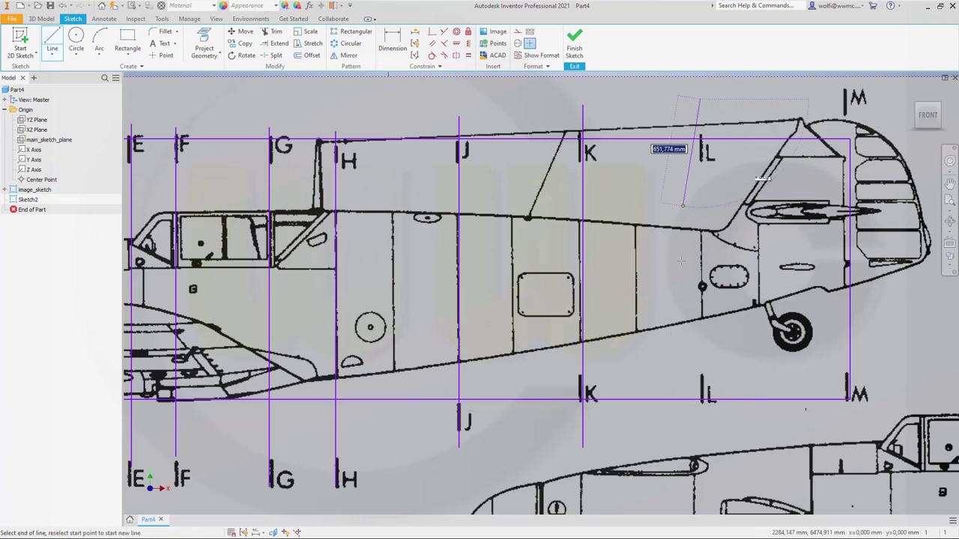
pyautogui.click(700, 441)
pyautogui.press('Escape')
# Trim the lower extensions of station lines K, E–H, C, B and D below the frame
pyautogui.scroll(2, 563, 446)
pyautogui.scroll(-4, 571, 438)
pyautogui.scroll(-2, 504, 456)
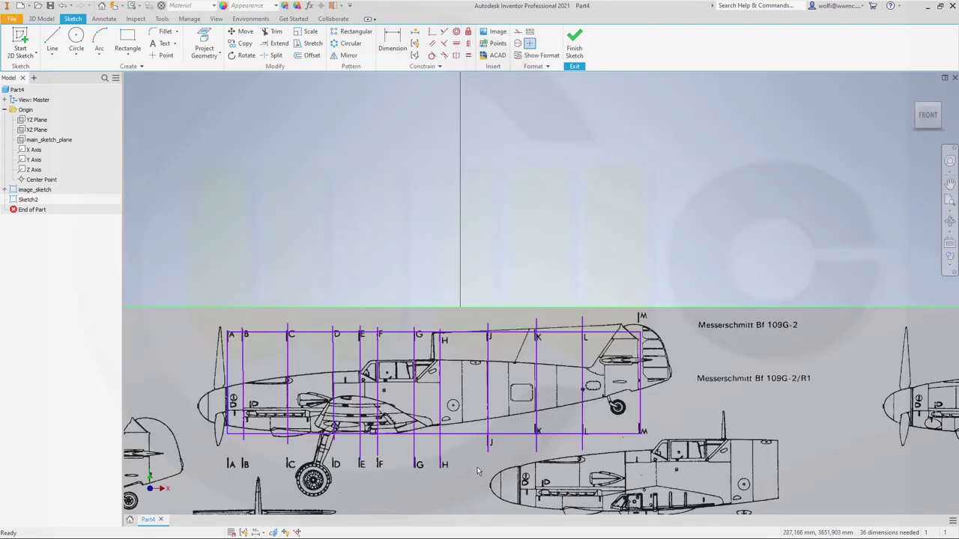
pyautogui.click(275, 31)
pyautogui.scroll(2, 553, 487)
pyautogui.moveTo(504, 470)
pyautogui.mouseDown(button='middle')
pyautogui.moveTo(677, 345)
pyautogui.moveTo(697, 374)
pyautogui.mouseUp(button='middle')
pyautogui.moveTo(823, 314); pyautogui.dragTo(665, 314)
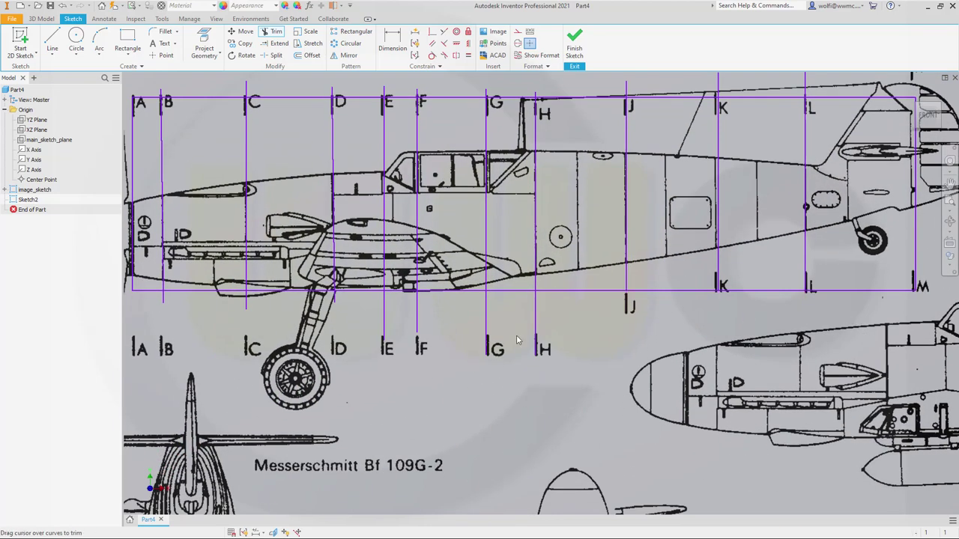
pyautogui.moveTo(508, 336)
pyautogui.mouseDown()
pyautogui.moveTo(325, 323)
pyautogui.moveTo(456, 322)
pyautogui.moveTo(419, 327)
pyautogui.mouseUp()
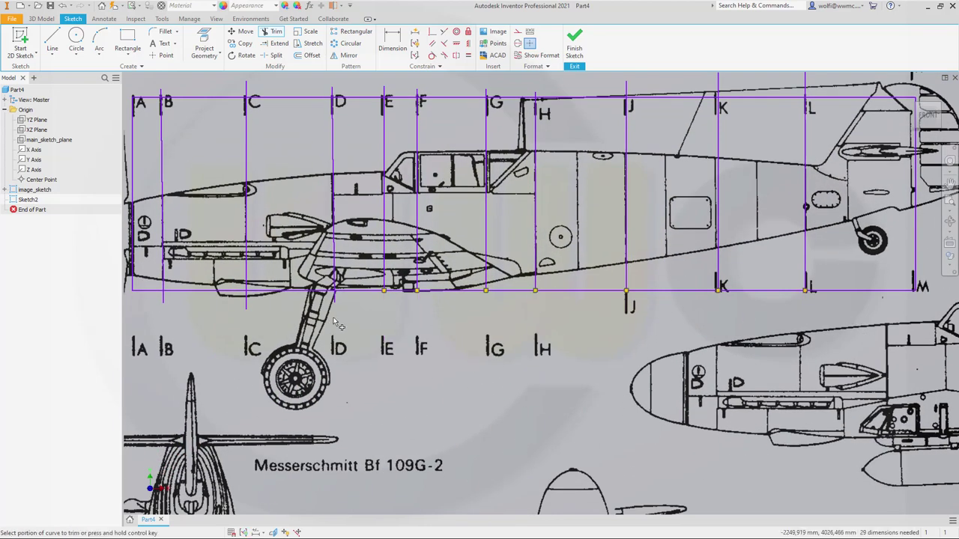
pyautogui.moveTo(255, 304)
pyautogui.mouseDown()
pyautogui.moveTo(161, 303)
pyautogui.moveTo(172, 306)
pyautogui.mouseUp()
pyautogui.scroll(-3, 333, 304)
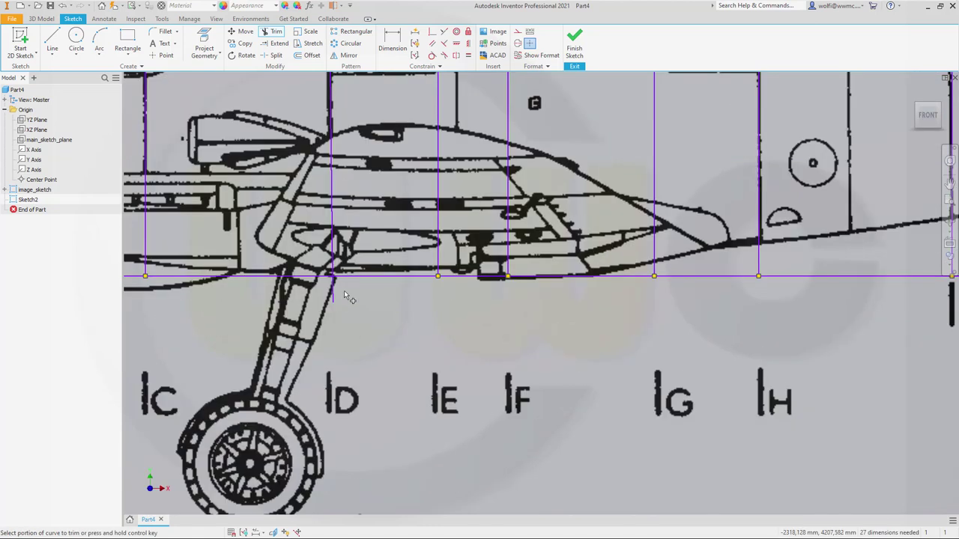
pyautogui.click(333, 290)
# Trim the upper extensions of lines L, K, D, C and B back to the frame's top edge
pyautogui.scroll(5, 277, 318)
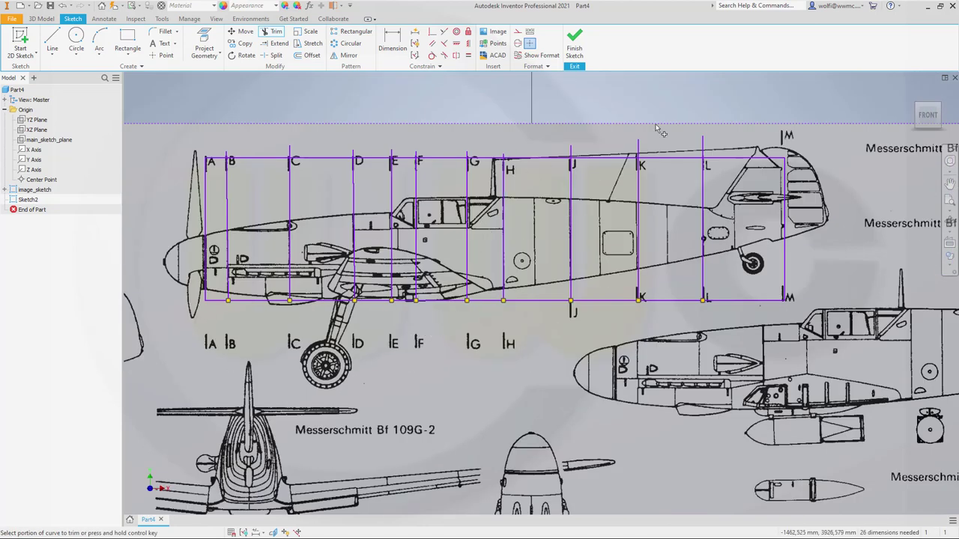
pyautogui.scroll(-4, 656, 128)
pyautogui.moveTo(884, 163); pyautogui.dragTo(470, 181)
pyautogui.scroll(-4, 371, 219)
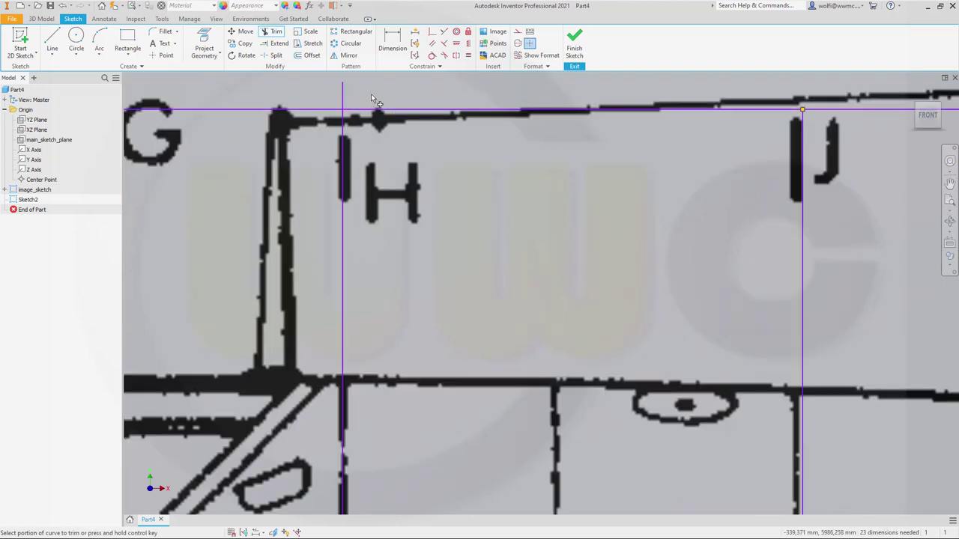
pyautogui.scroll(4, 309, 91)
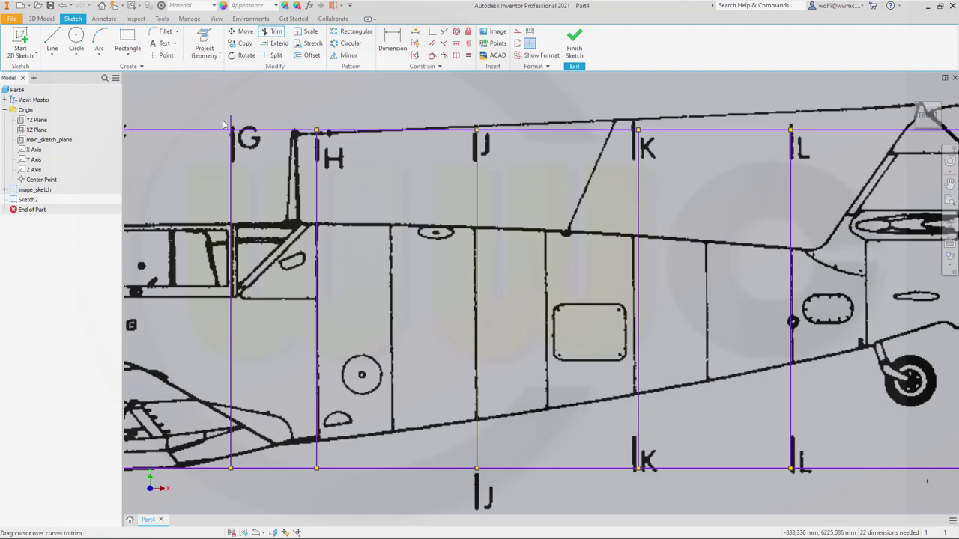
pyautogui.moveTo(141, 126)
pyautogui.mouseDown(button='middle')
pyautogui.moveTo(338, 184)
pyautogui.moveTo(596, 210)
pyautogui.mouseUp(button='middle')
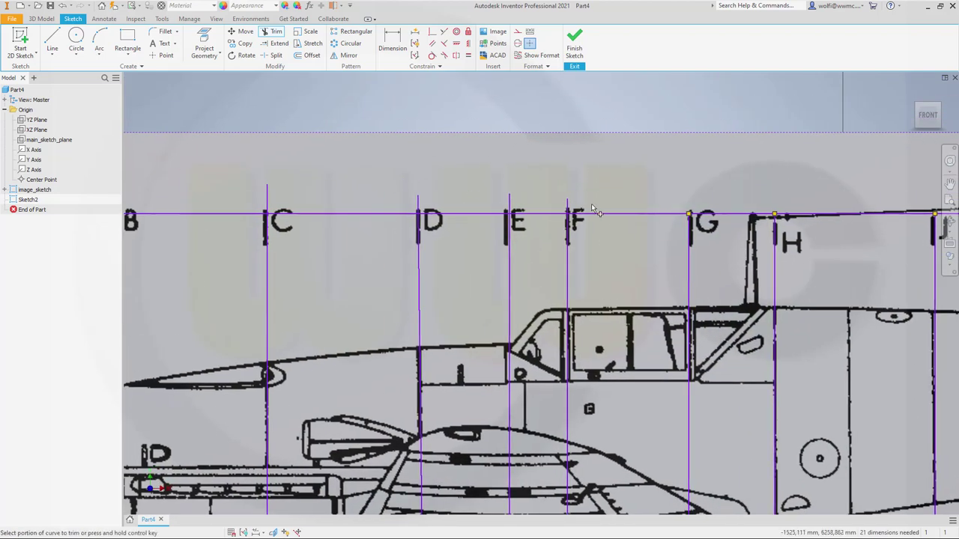
pyautogui.moveTo(596, 210)
pyautogui.mouseDown()
pyautogui.moveTo(485, 196)
pyautogui.moveTo(254, 195)
pyautogui.mouseUp()
pyautogui.moveTo(127, 209); pyautogui.dragTo(305, 213, button='middle')
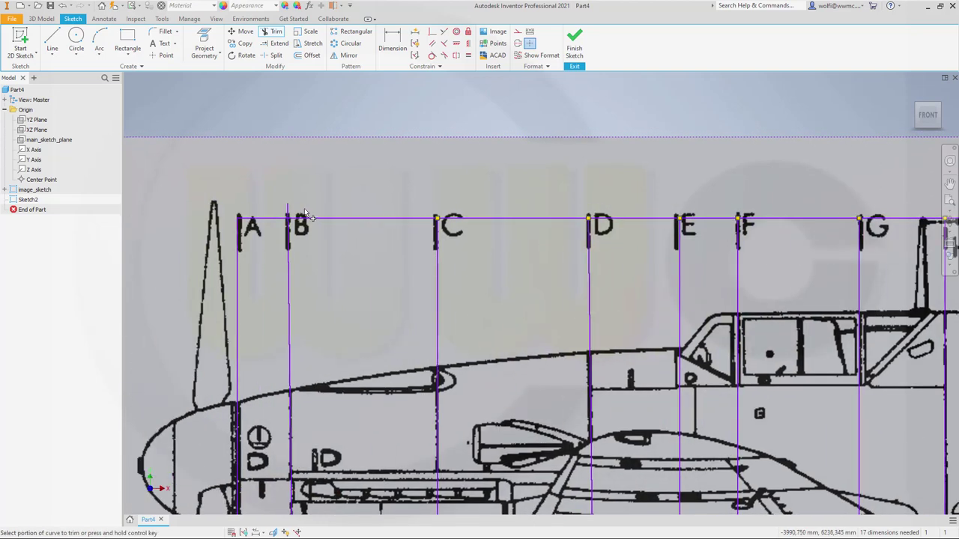
pyautogui.moveTo(304, 213); pyautogui.dragTo(279, 212)
# Align station lines A, E and G with their blueprint marks
pyautogui.press('Escape')
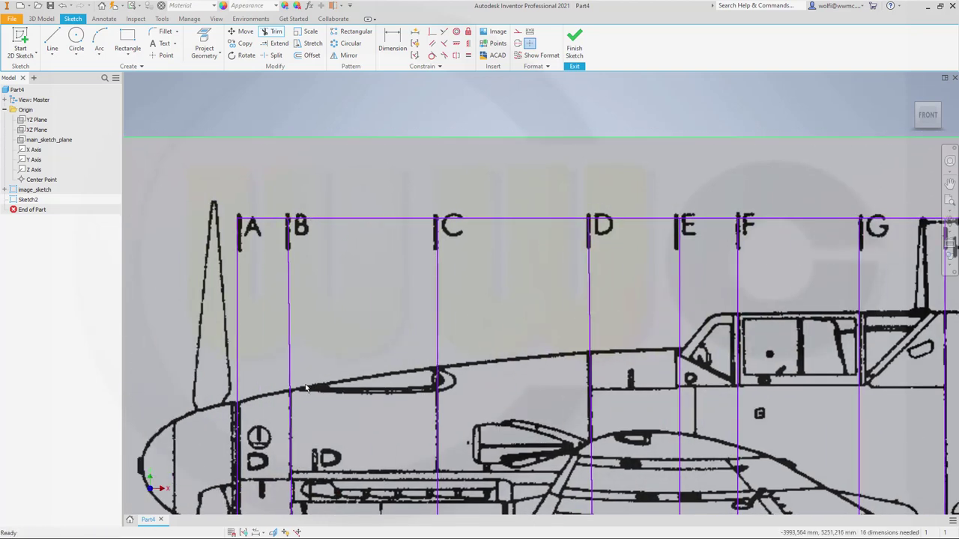
pyautogui.moveTo(250, 301)
pyautogui.mouseDown(button='middle')
pyautogui.moveTo(287, 275)
pyautogui.moveTo(311, 236)
pyautogui.mouseUp(button='middle')
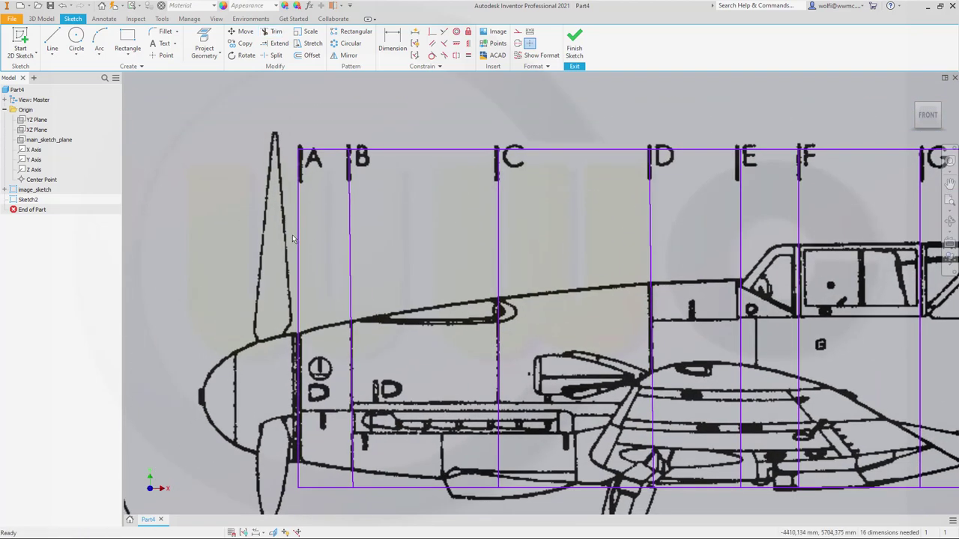
pyautogui.moveTo(299, 236); pyautogui.dragTo(300, 240)
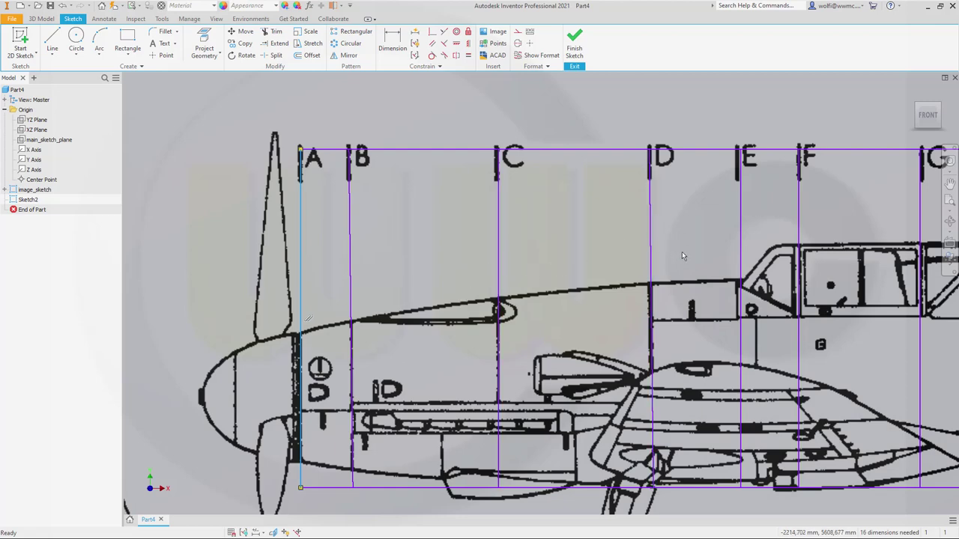
pyautogui.moveTo(682, 251); pyautogui.dragTo(483, 240, button='middle')
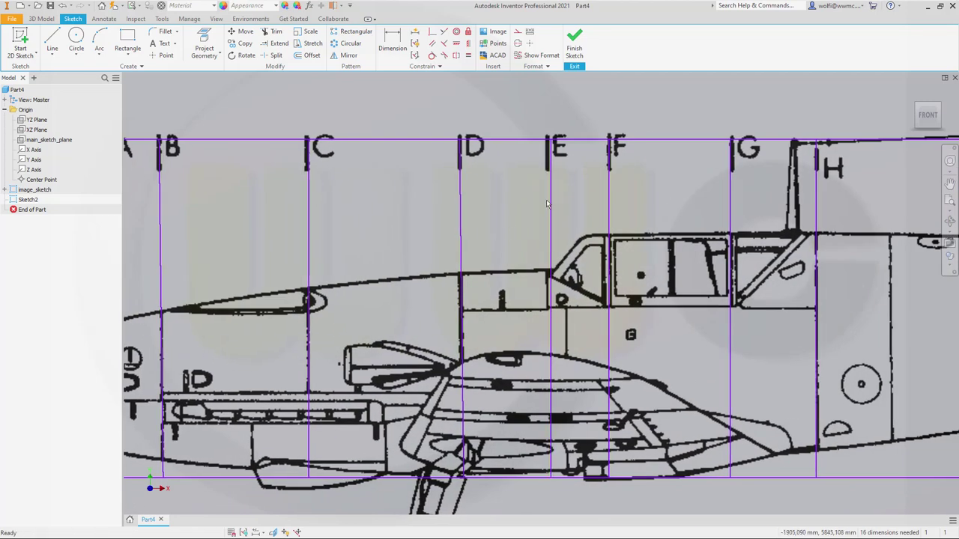
pyautogui.moveTo(550, 200); pyautogui.dragTo(548, 204)
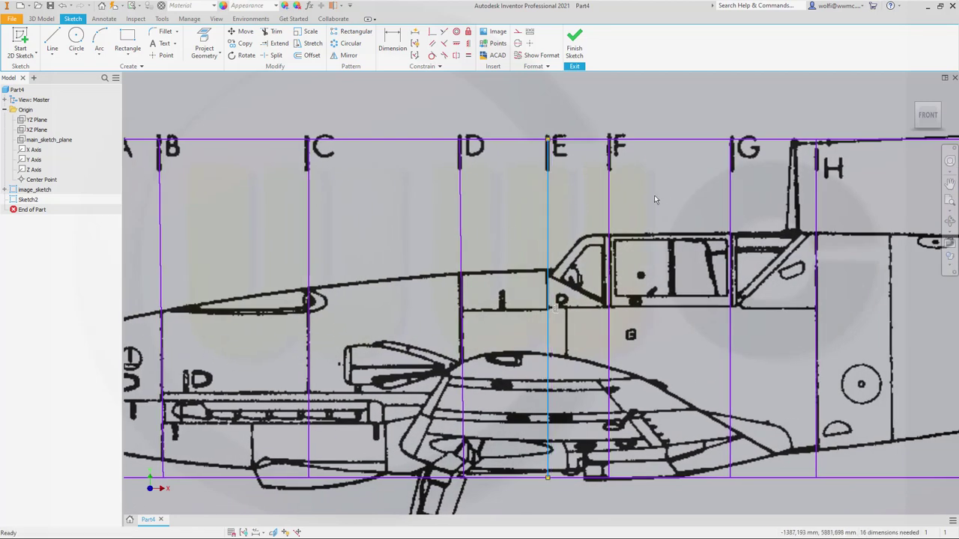
pyautogui.moveTo(654, 194); pyautogui.dragTo(526, 193, button='middle')
pyautogui.moveTo(536, 204); pyautogui.dragTo(539, 198)
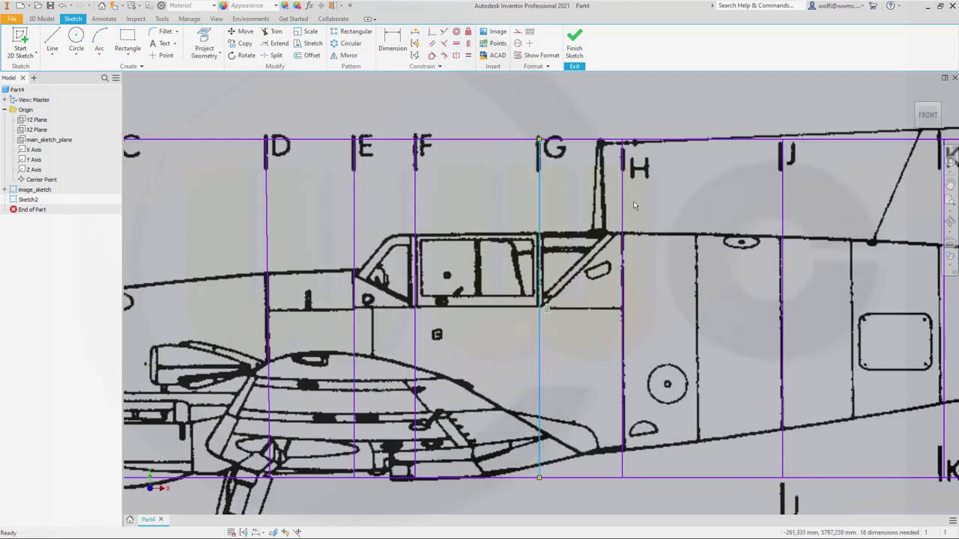
# Align lines J, K and M with their marks and finish Sketch2
pyautogui.moveTo(797, 271)
pyautogui.mouseDown(button='middle')
pyautogui.moveTo(767, 282)
pyautogui.moveTo(567, 292)
pyautogui.mouseUp(button='middle')
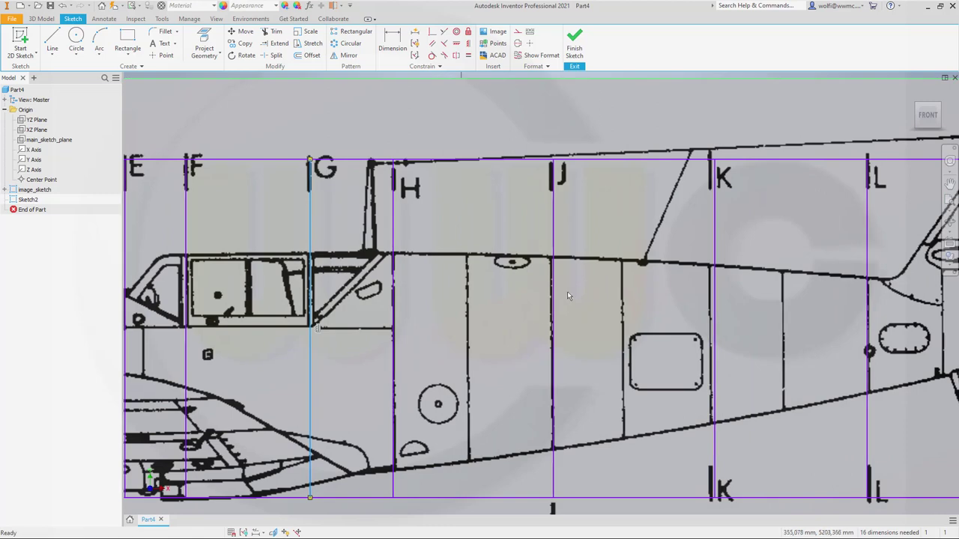
pyautogui.click(557, 239)
pyautogui.moveTo(557, 239); pyautogui.dragTo(556, 241)
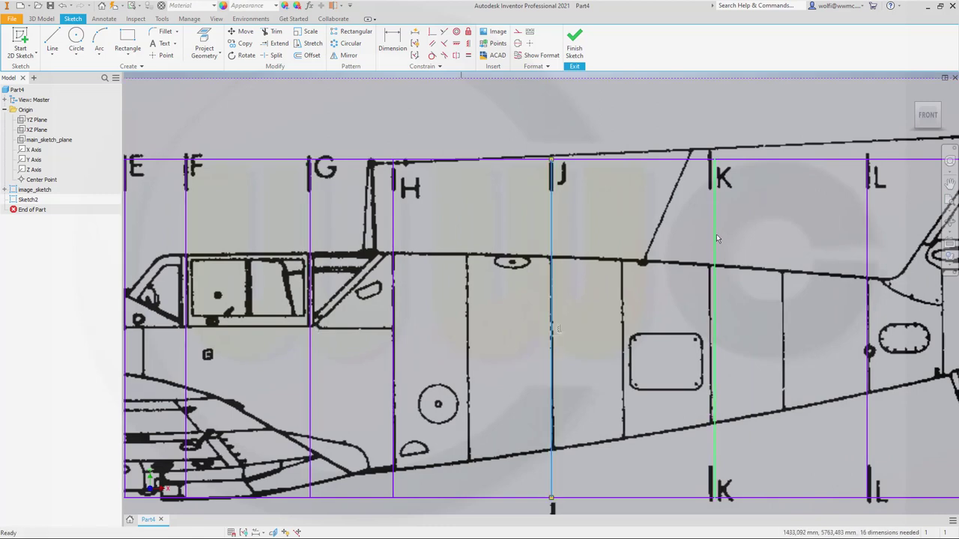
pyautogui.moveTo(716, 239); pyautogui.dragTo(712, 232)
pyautogui.moveTo(813, 303); pyautogui.dragTo(478, 298, button='middle')
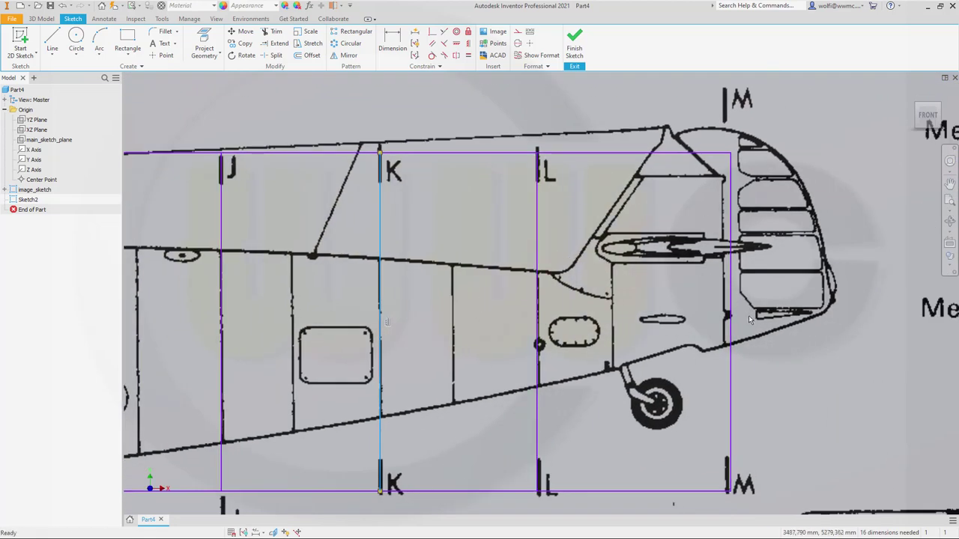
pyautogui.moveTo(732, 331); pyautogui.dragTo(727, 334)
pyautogui.click(581, 49)
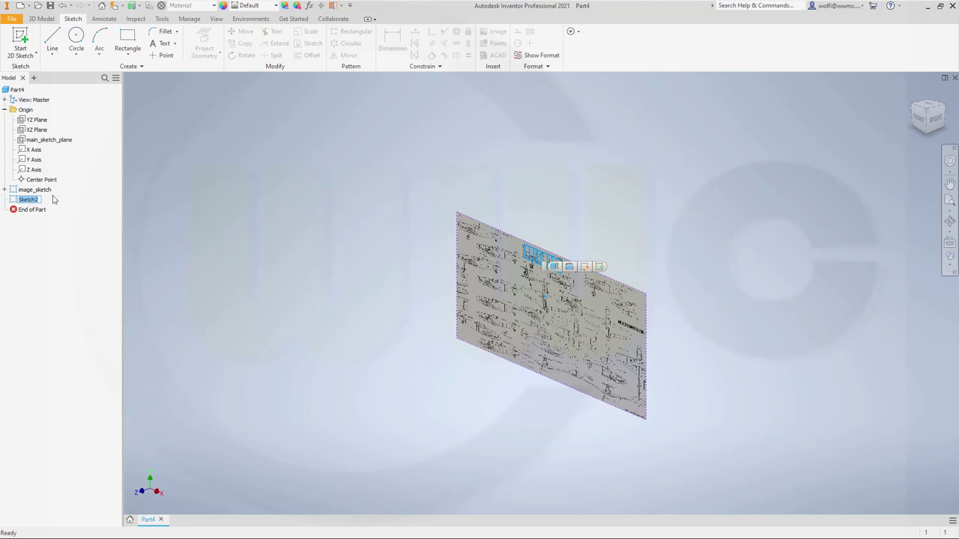
# Rename Sketch2 in the model browser to section_planes_reference
pyautogui.write('sel')
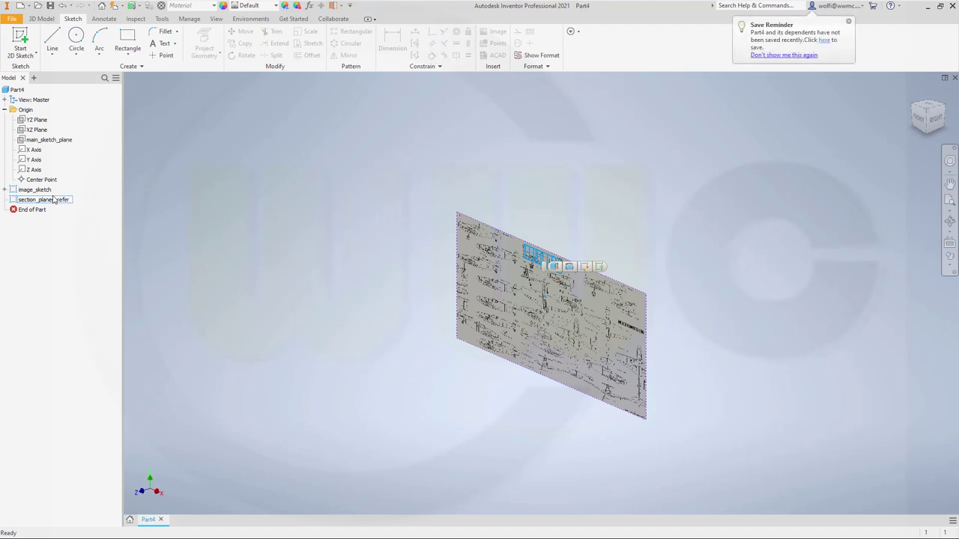
pyautogui.write('ence')
pyautogui.press('Return')
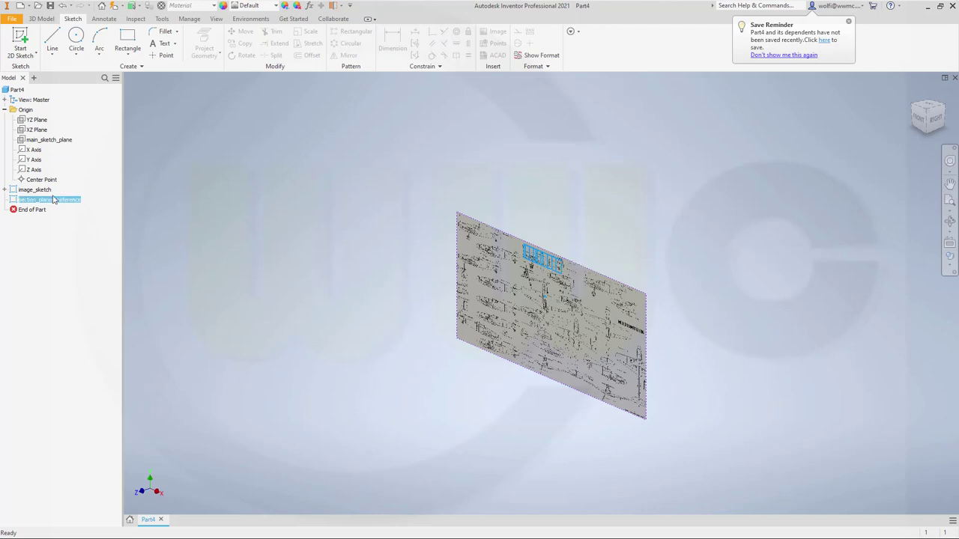
# Orbit the view and turn on visibility of main_sketch_plane behind the station lines
pyautogui.click(188, 220)
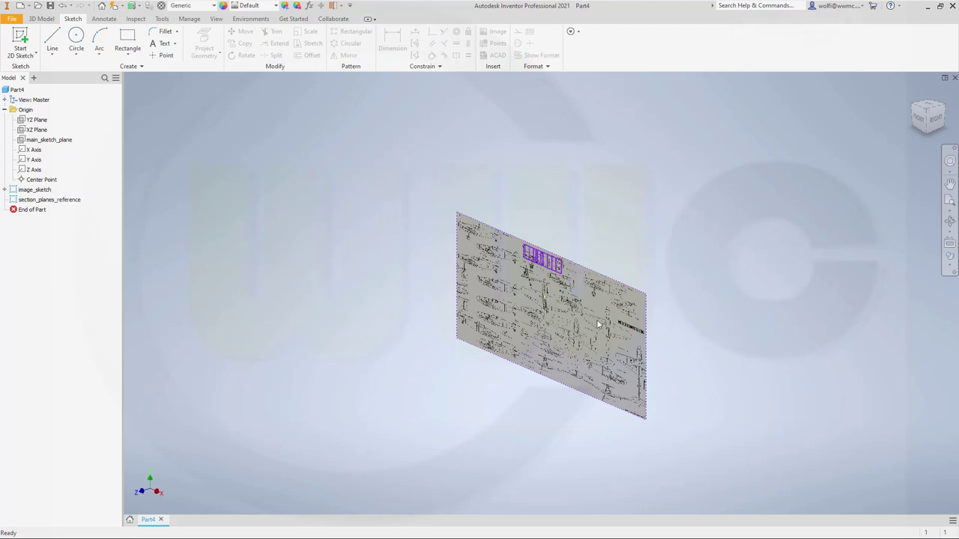
pyautogui.scroll(3, 595, 321)
pyautogui.moveTo(556, 299)
pyautogui.keyDown('shift'); pyautogui.mouseDown(button='middle')
pyautogui.moveTo(591, 323)
pyautogui.moveTo(600, 309)
pyautogui.mouseUp(button='middle'); pyautogui.keyUp('shift')
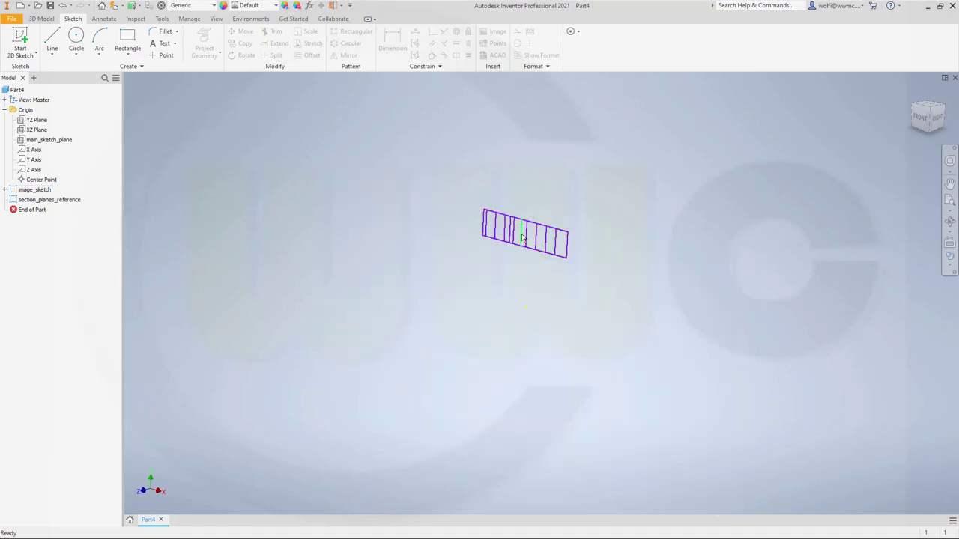
pyautogui.scroll(3, 523, 236)
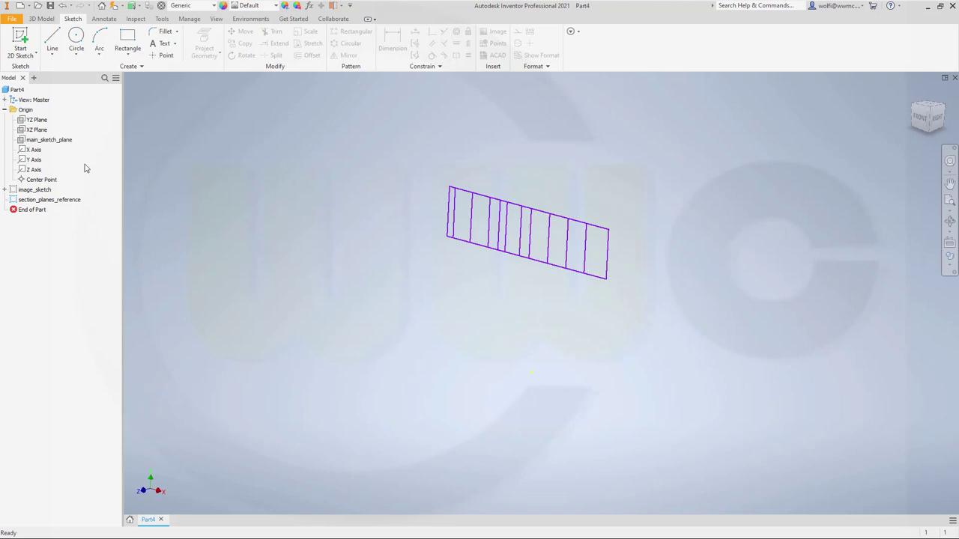
pyautogui.click(46, 140)
pyautogui.rightClick(46, 140)
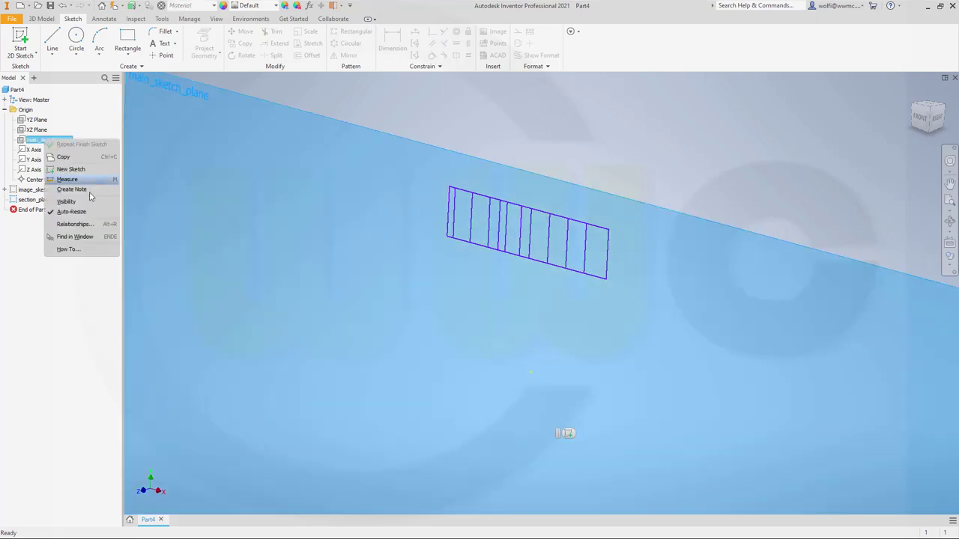
pyautogui.click(67, 201)
pyautogui.scroll(2, 469, 135)
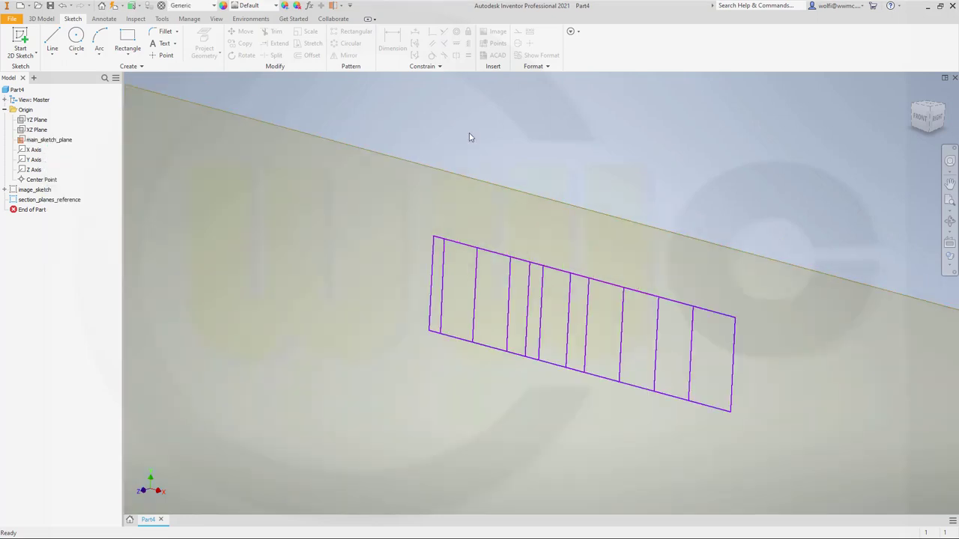
pyautogui.scroll(-1, 478, 137)
pyautogui.scroll(-4, 478, 139)
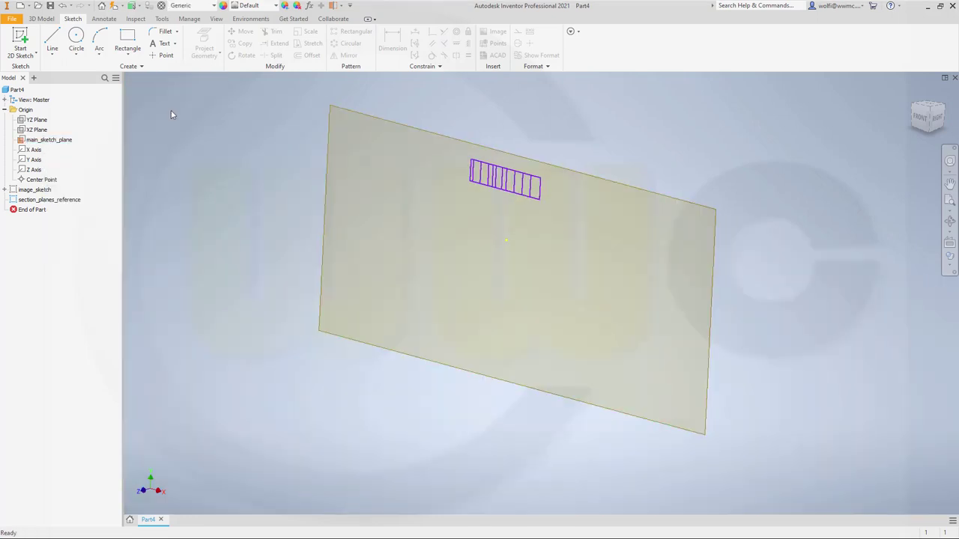
# Create Work Plane1 through a grid line at 90° to main_sketch_plane
pyautogui.click(42, 19)
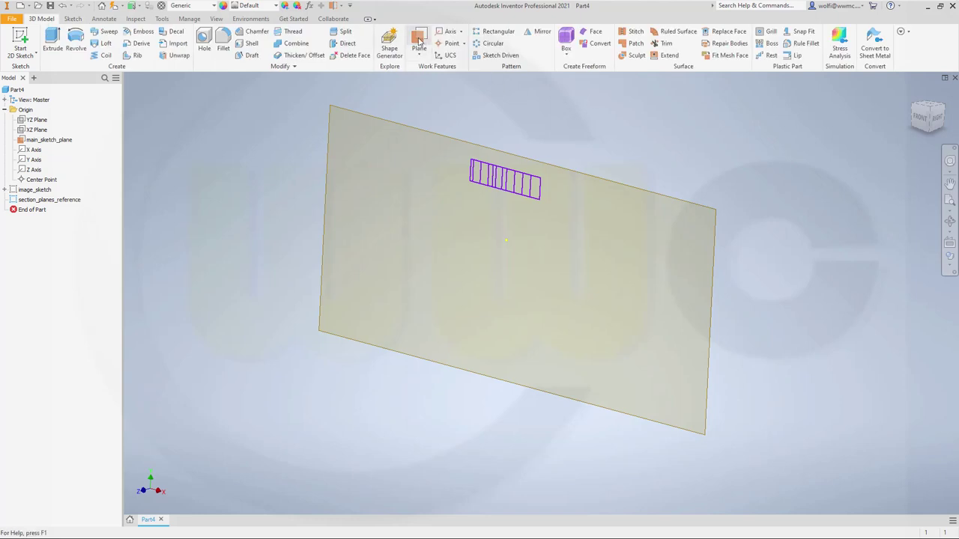
pyautogui.click(420, 41)
pyautogui.scroll(3, 426, 150)
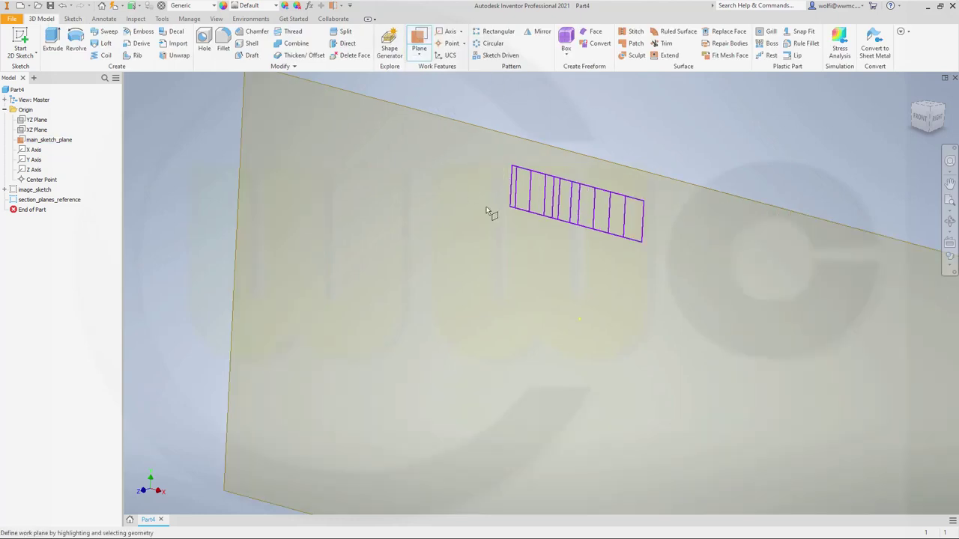
pyautogui.click(512, 196)
pyautogui.click(459, 122)
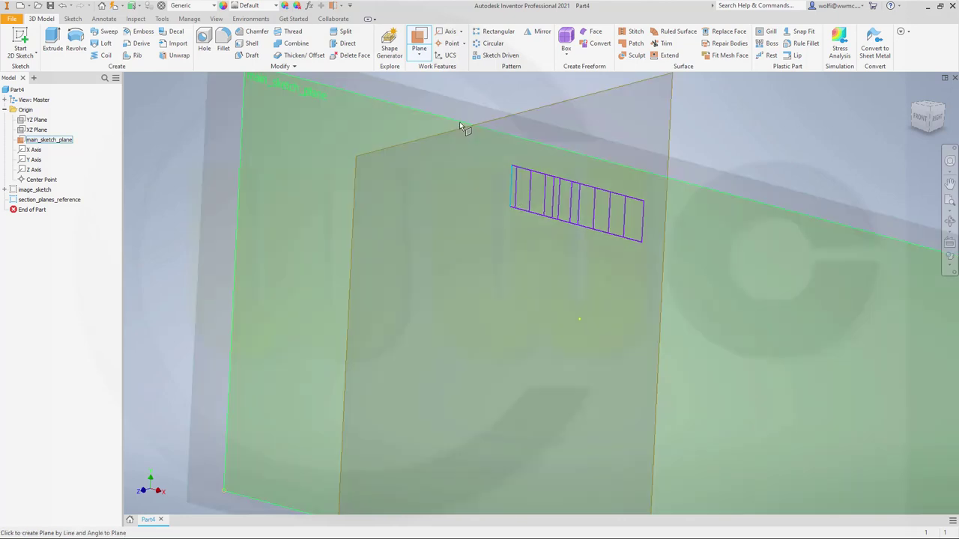
pyautogui.click(459, 122)
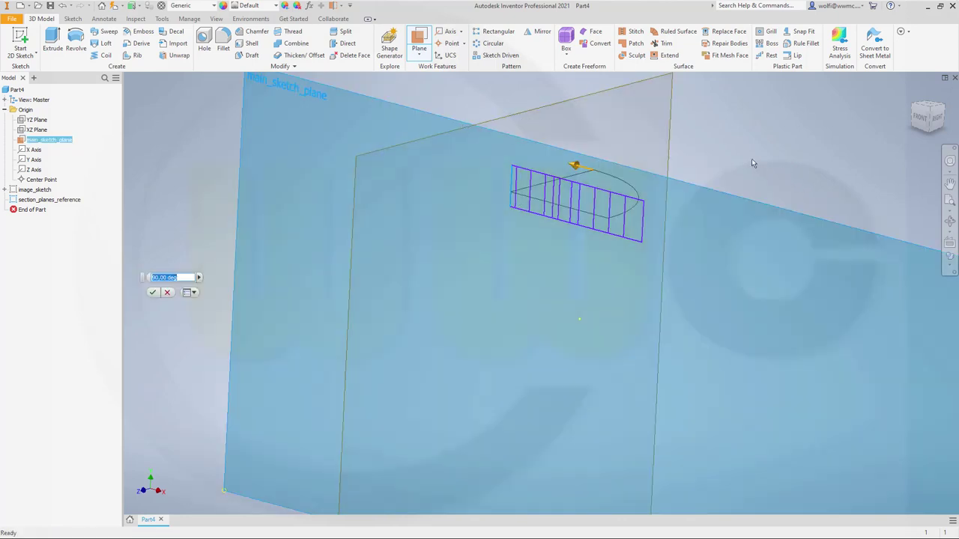
pyautogui.click(153, 293)
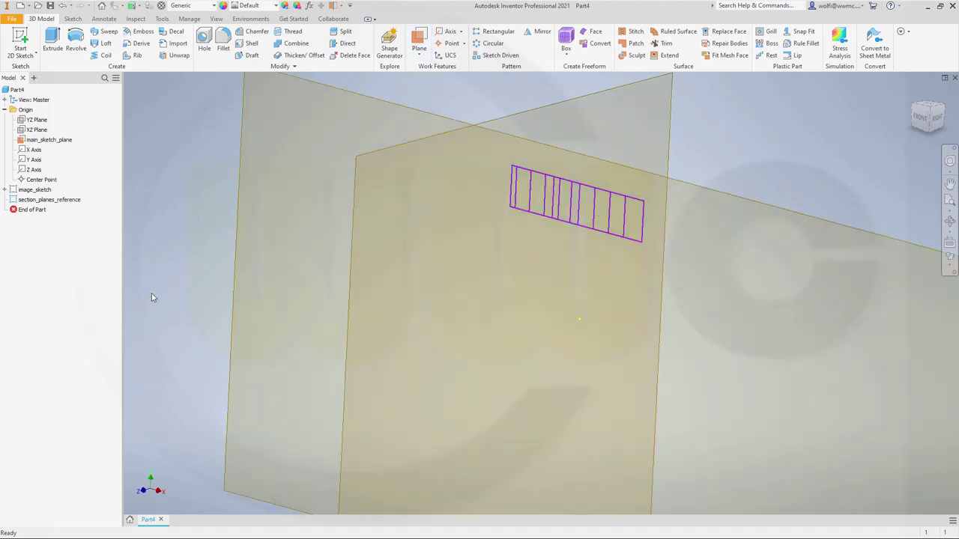
# Create Work Plane2 through the next grid line at 90° to main_sketch_plane
pyautogui.click(518, 196)
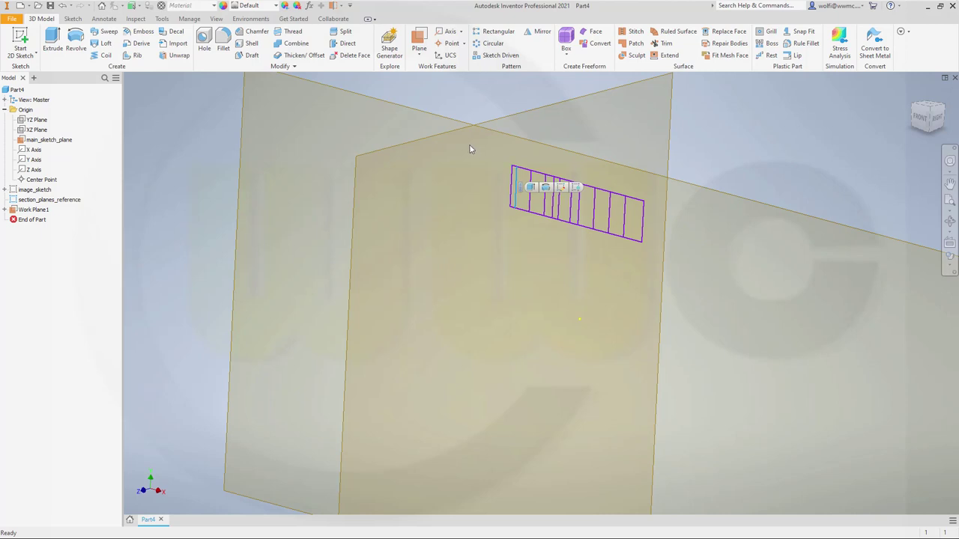
pyautogui.click(419, 110)
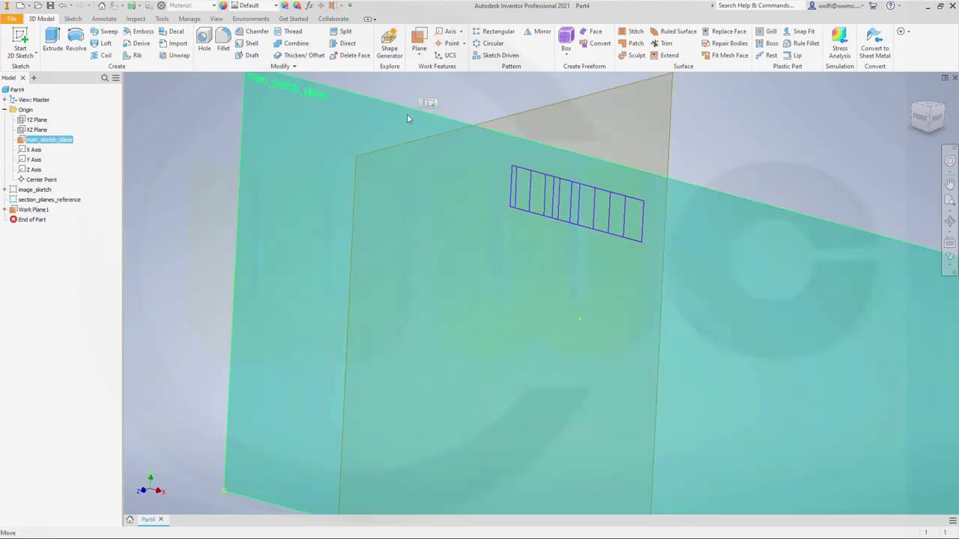
pyautogui.moveTo(483, 229)
pyautogui.keyDown('shift'); pyautogui.mouseDown(button='middle')
pyautogui.moveTo(547, 257)
pyautogui.moveTo(504, 215)
pyautogui.mouseUp(button='middle'); pyautogui.keyUp('shift')
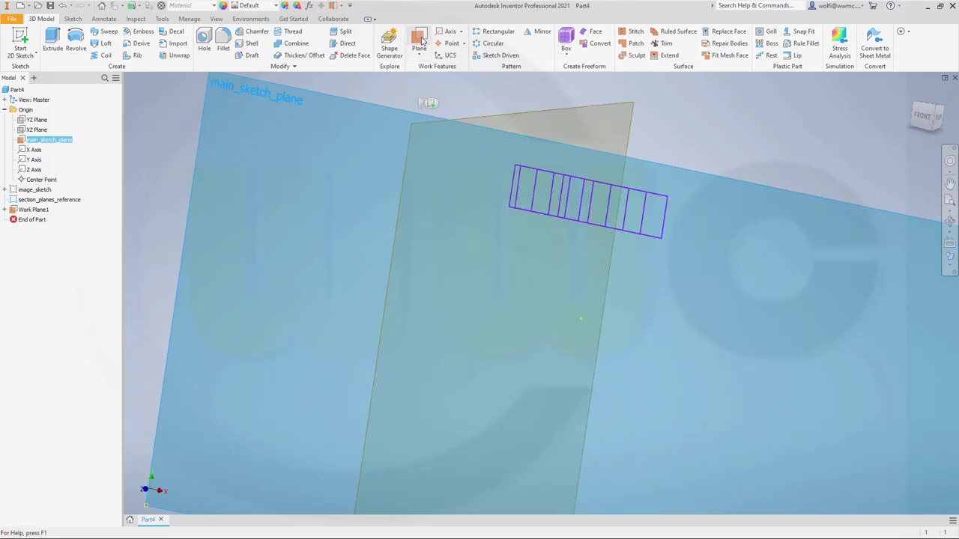
pyautogui.click(419, 41)
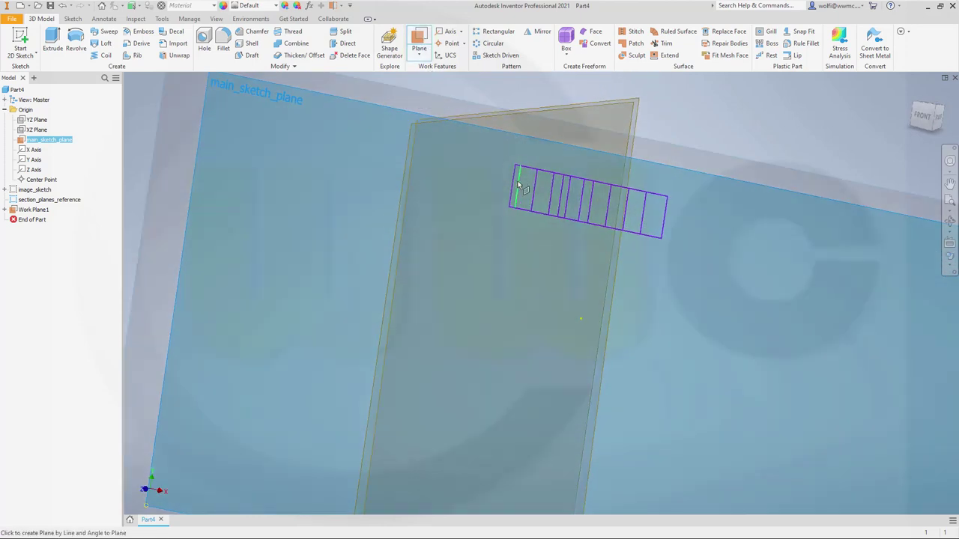
pyautogui.click(450, 116)
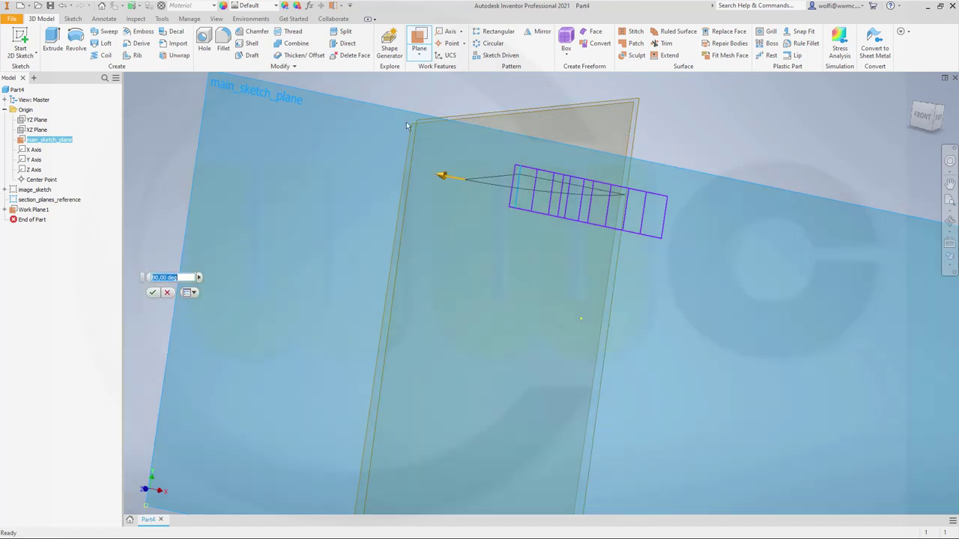
pyautogui.press('Escape')
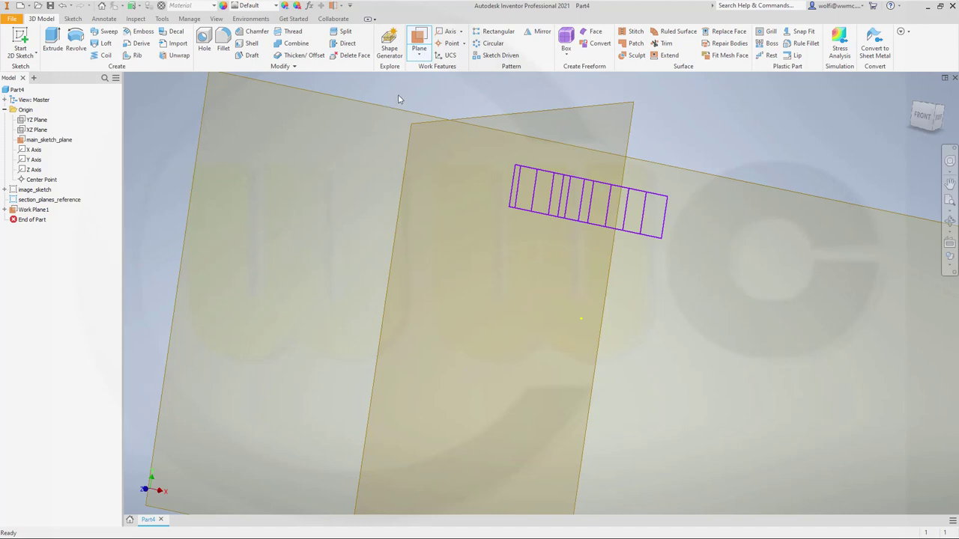
pyautogui.press(']')
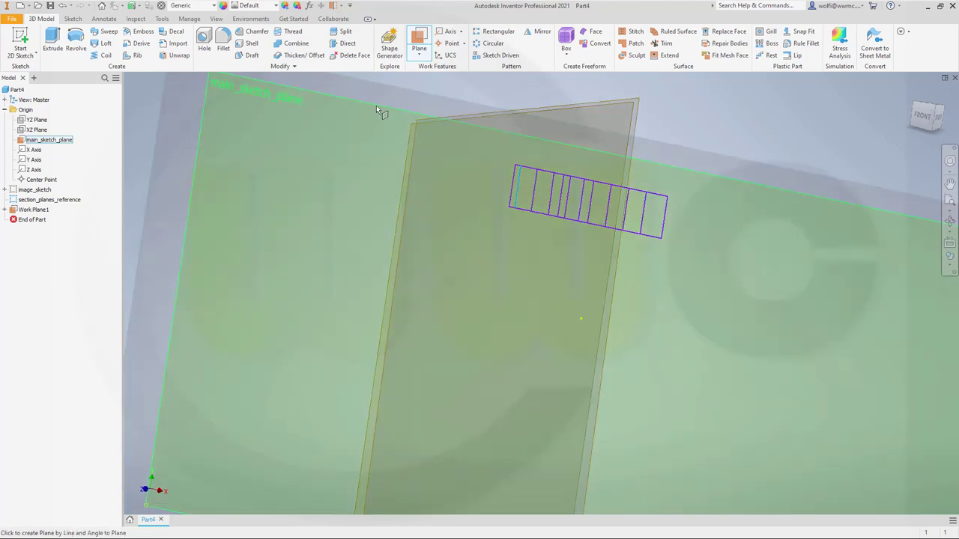
pyautogui.click(377, 104)
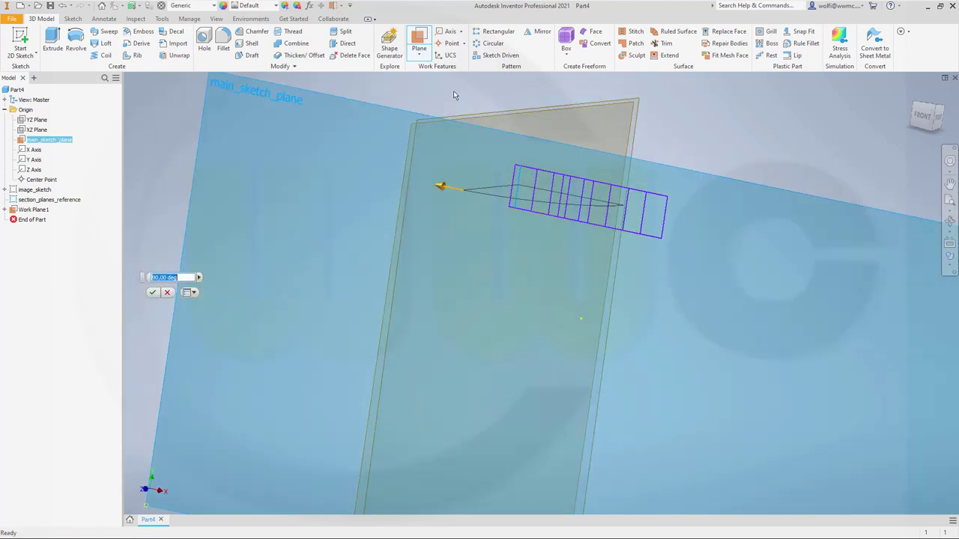
pyautogui.click(153, 293)
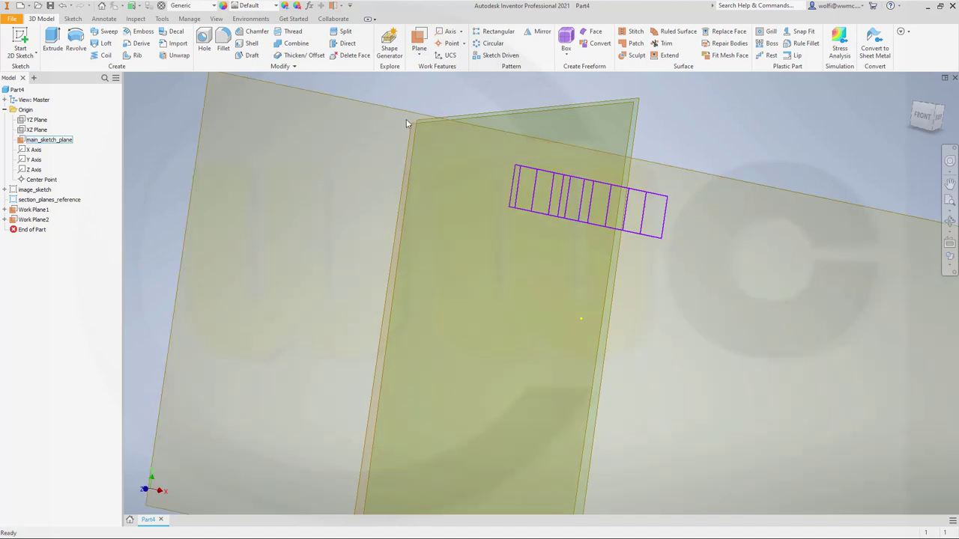
# Add Work Plane3 and Work Plane4 through the next grid lines at 90° to main_sketch_plane
pyautogui.keyDown('shift'); pyautogui.moveTo(409, 123); pyautogui.dragTo(458, 132, button='middle'); pyautogui.keyUp('shift')
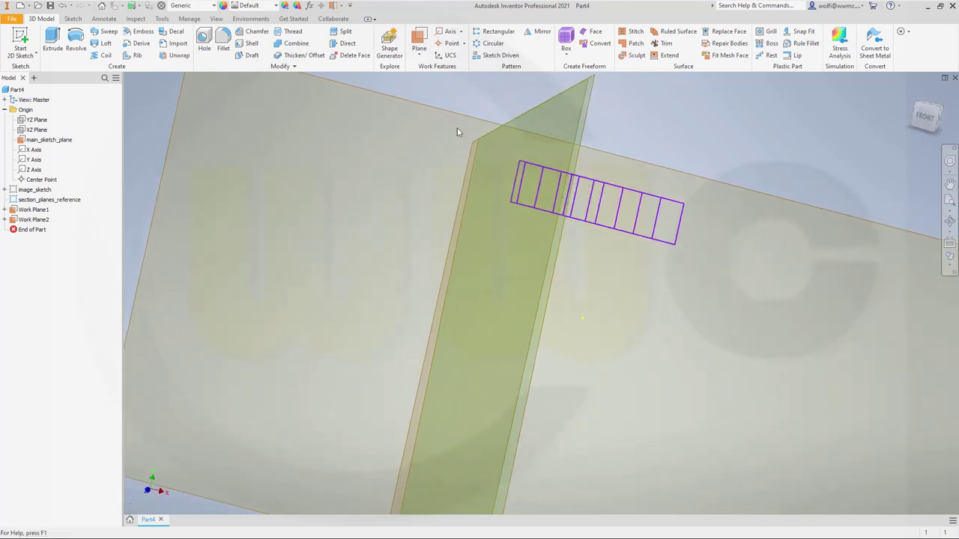
pyautogui.click(419, 43)
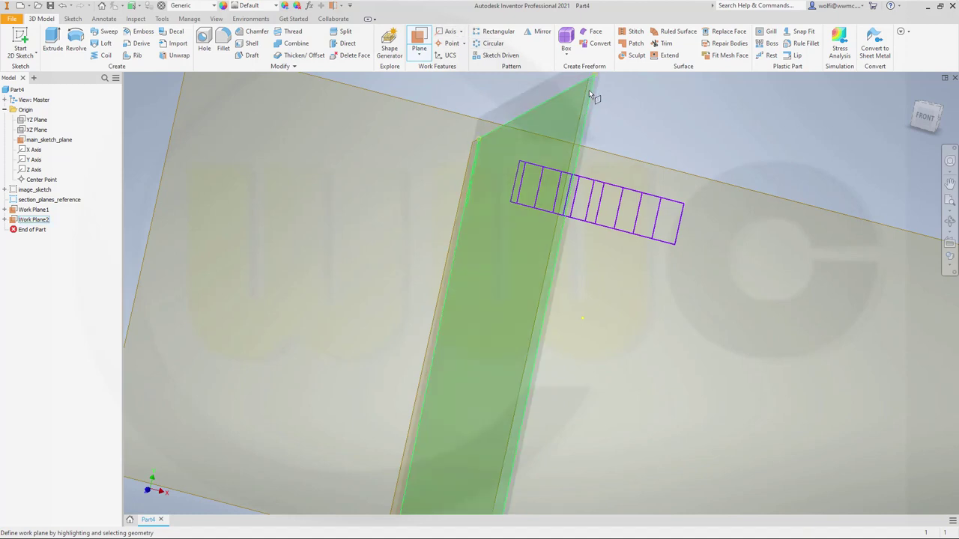
pyautogui.click(541, 186)
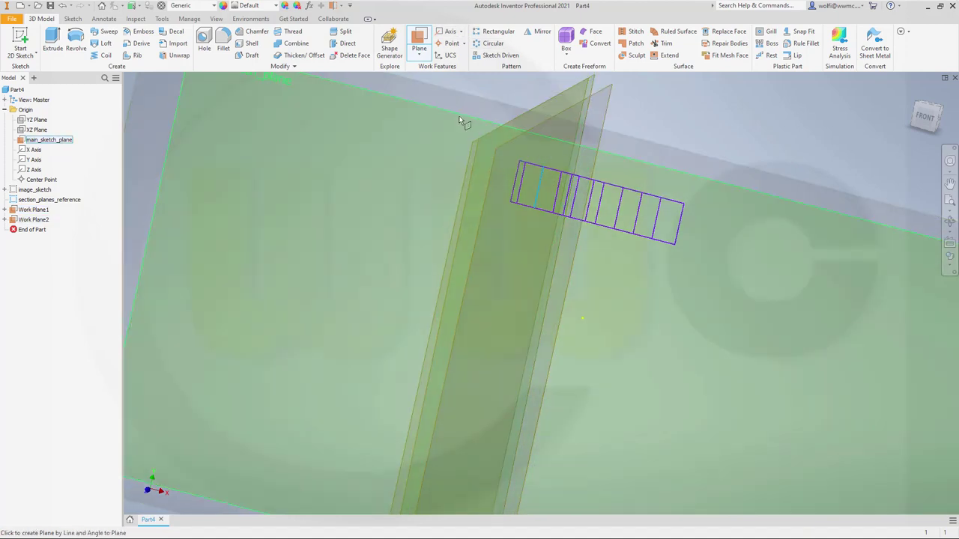
pyautogui.click(460, 120)
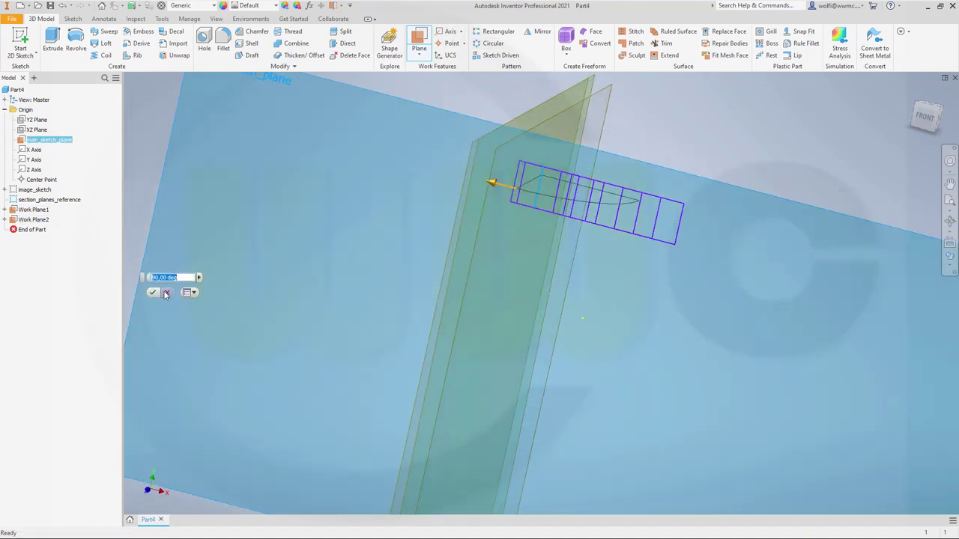
pyautogui.click(152, 292)
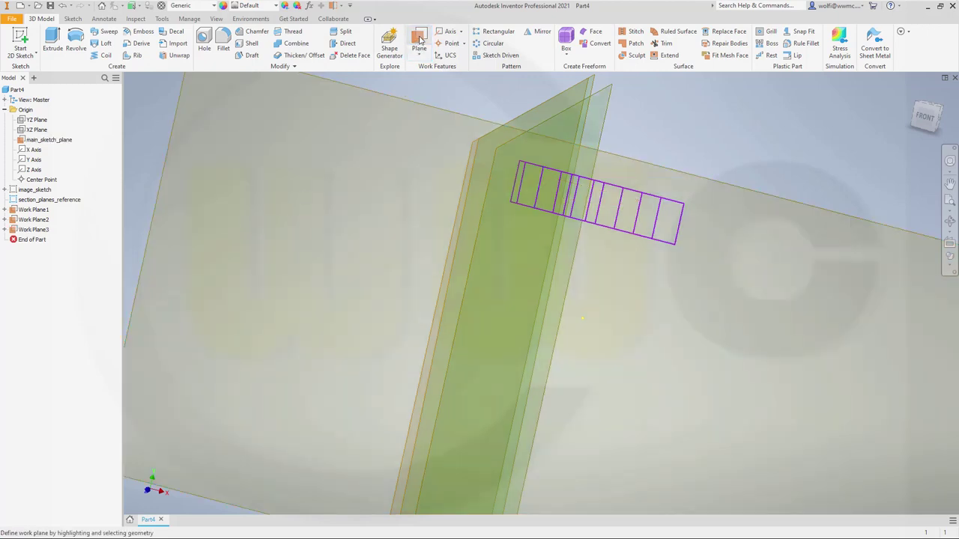
pyautogui.click(422, 39)
pyautogui.keyDown('shift'); pyautogui.moveTo(717, 199); pyautogui.dragTo(734, 207, button='middle'); pyautogui.keyUp('shift')
pyautogui.keyDown('shift'); pyautogui.moveTo(585, 280); pyautogui.dragTo(595, 285, button='middle'); pyautogui.keyUp('shift')
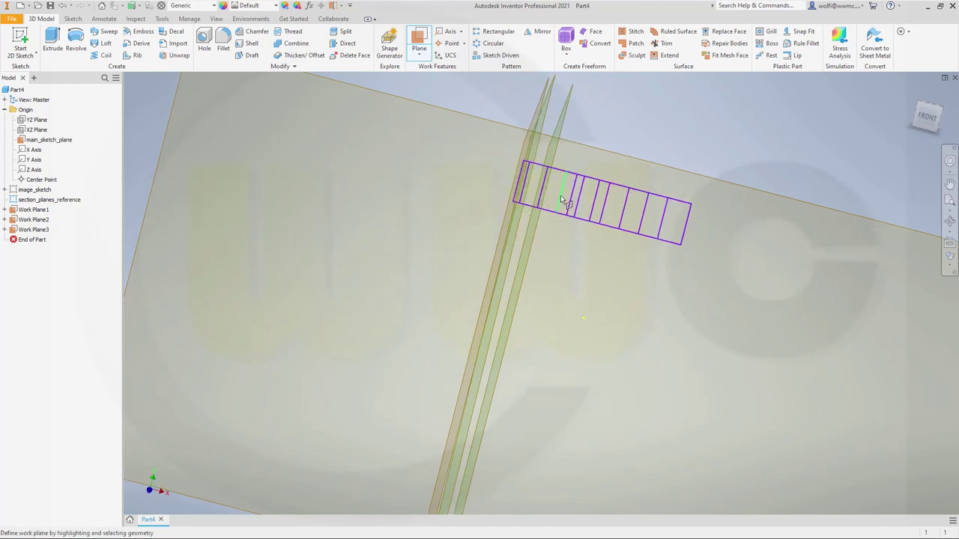
pyautogui.click(563, 201)
pyautogui.click(469, 116)
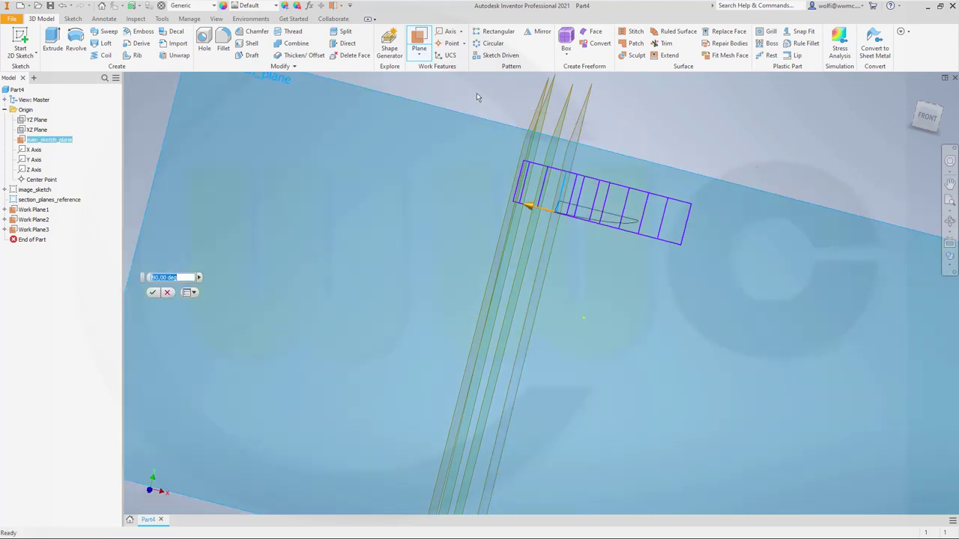
pyautogui.click(153, 292)
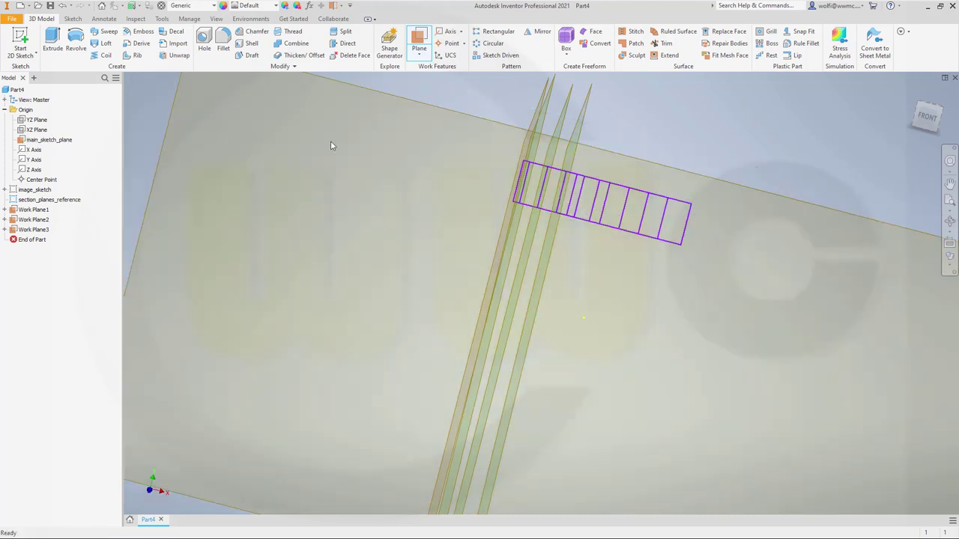
# Add Work Planes 5, 6 and 7 at 90° to main_sketch_plane through further station lines
pyautogui.click(419, 41)
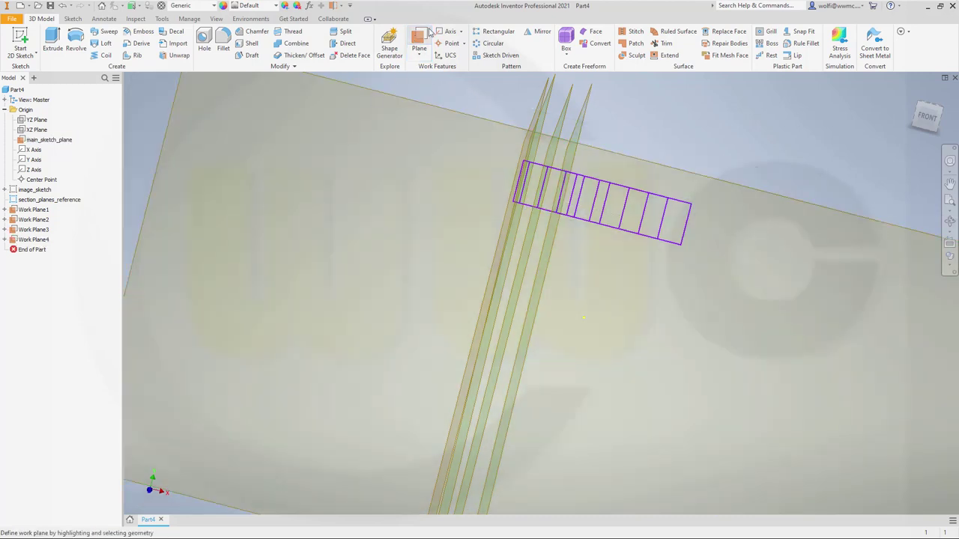
pyautogui.click(575, 187)
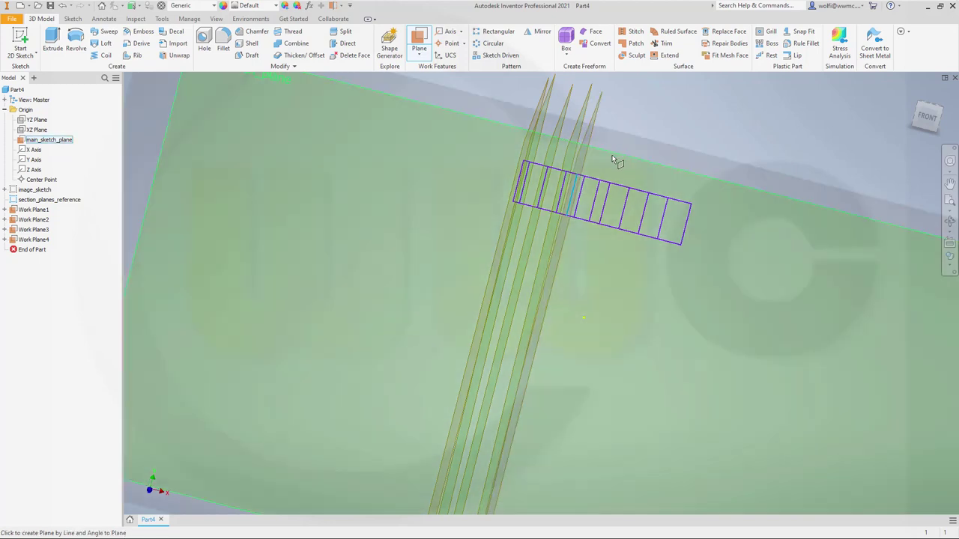
pyautogui.click(613, 155)
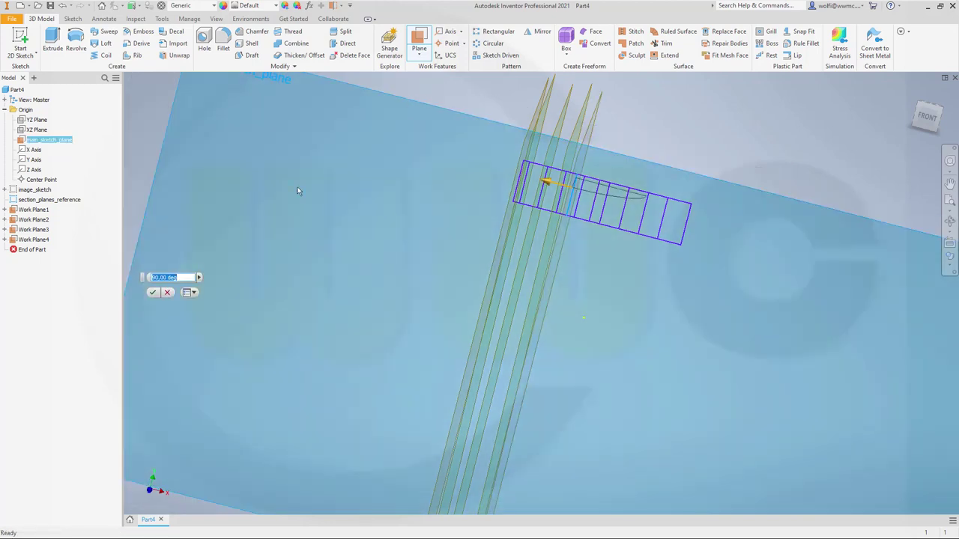
pyautogui.click(153, 292)
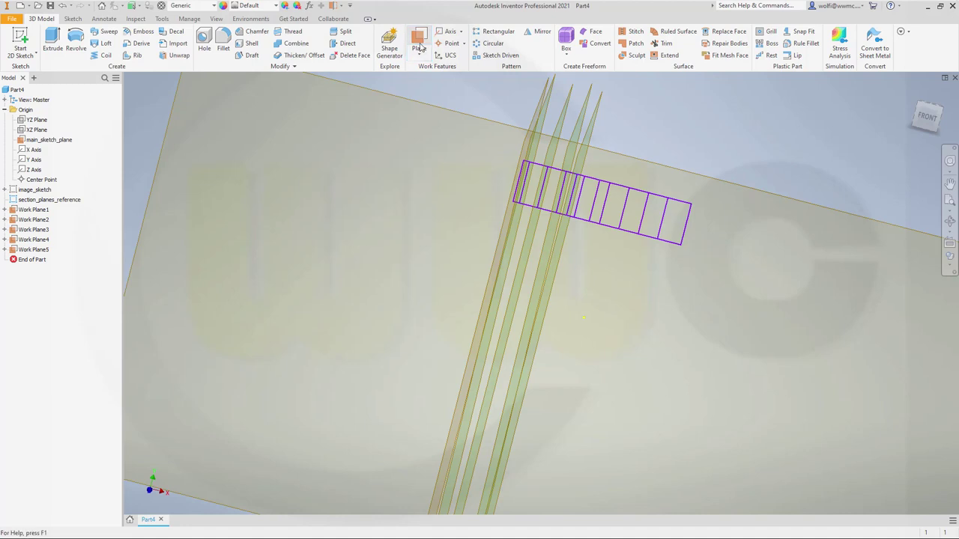
pyautogui.click(420, 48)
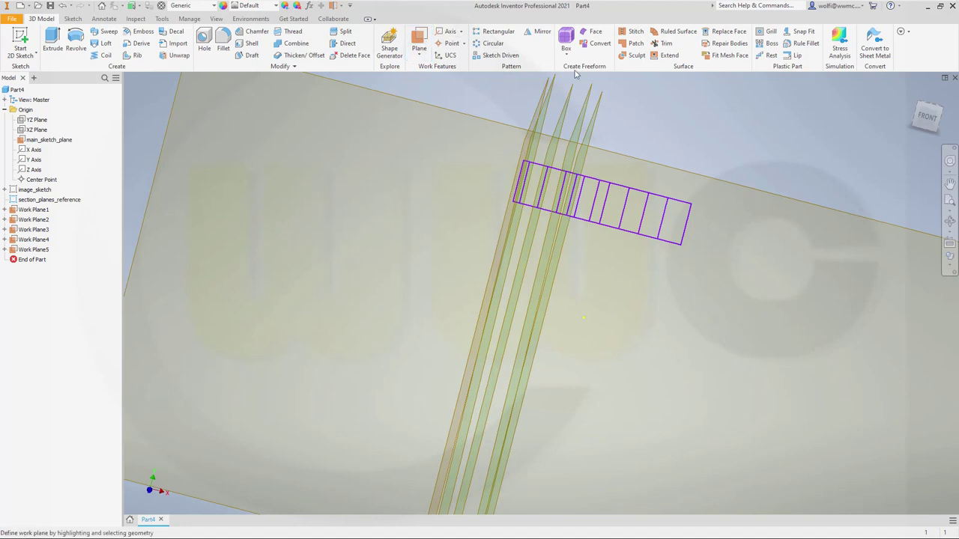
pyautogui.click(583, 201)
pyautogui.click(627, 157)
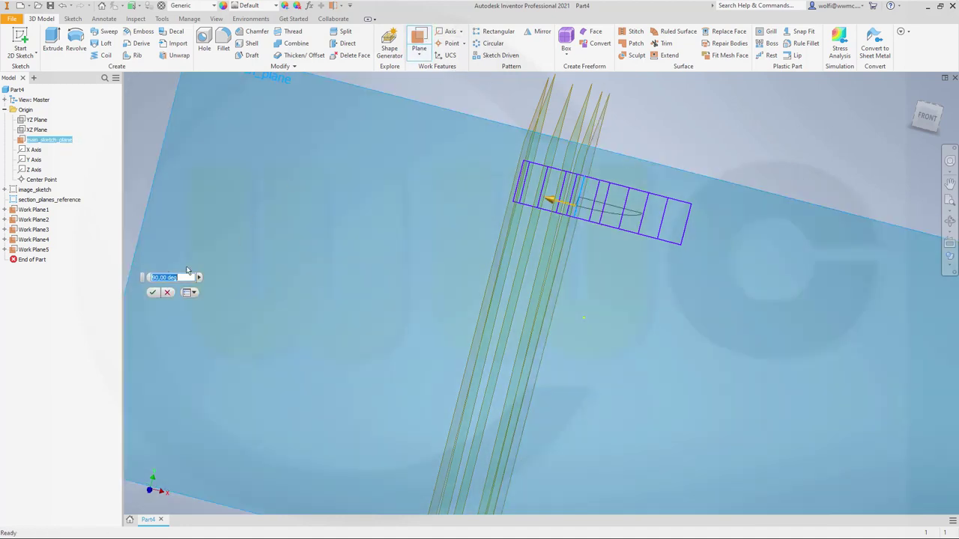
pyautogui.click(153, 292)
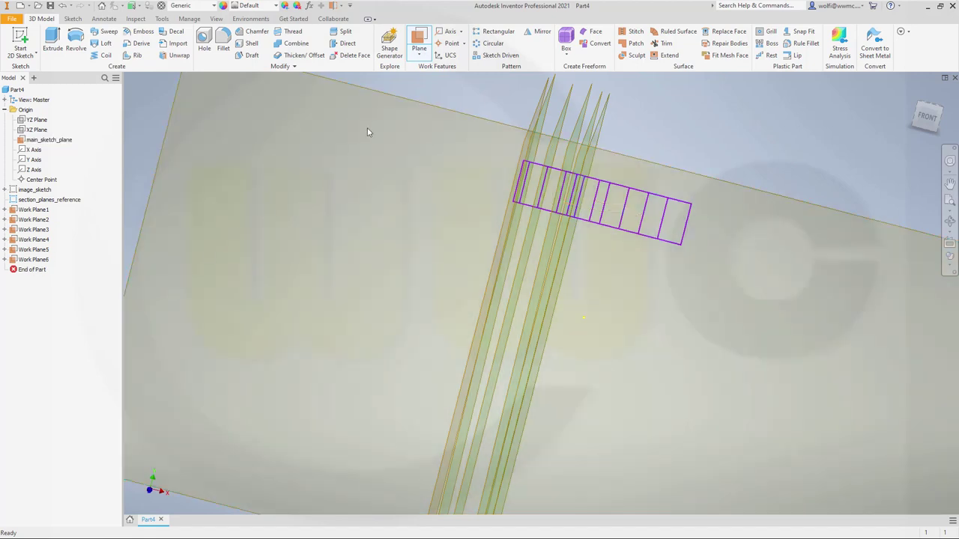
pyautogui.click(420, 42)
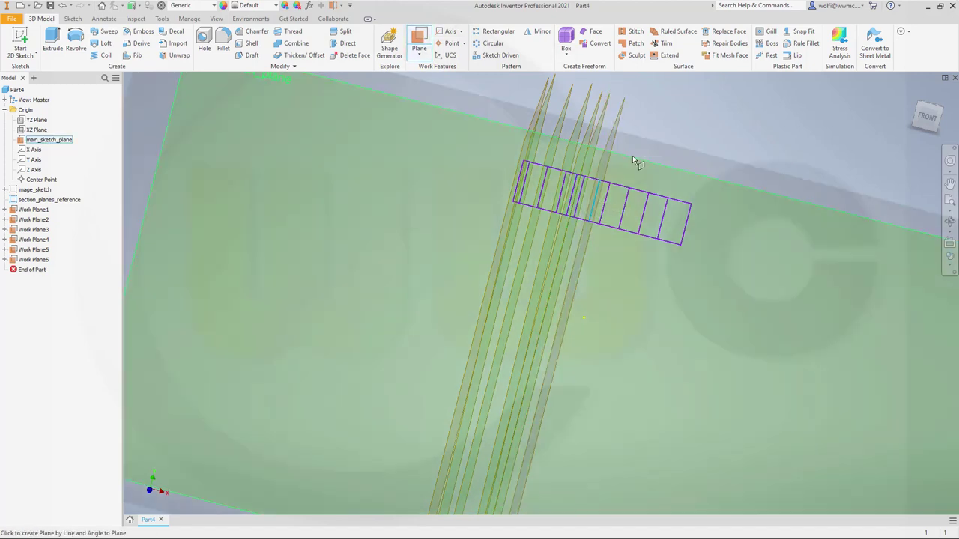
pyautogui.click(635, 161)
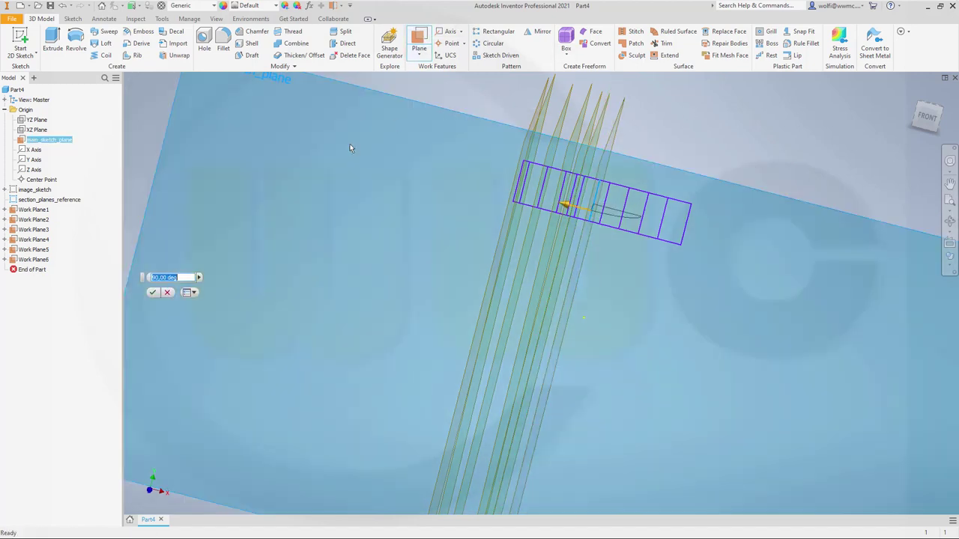
pyautogui.click(152, 292)
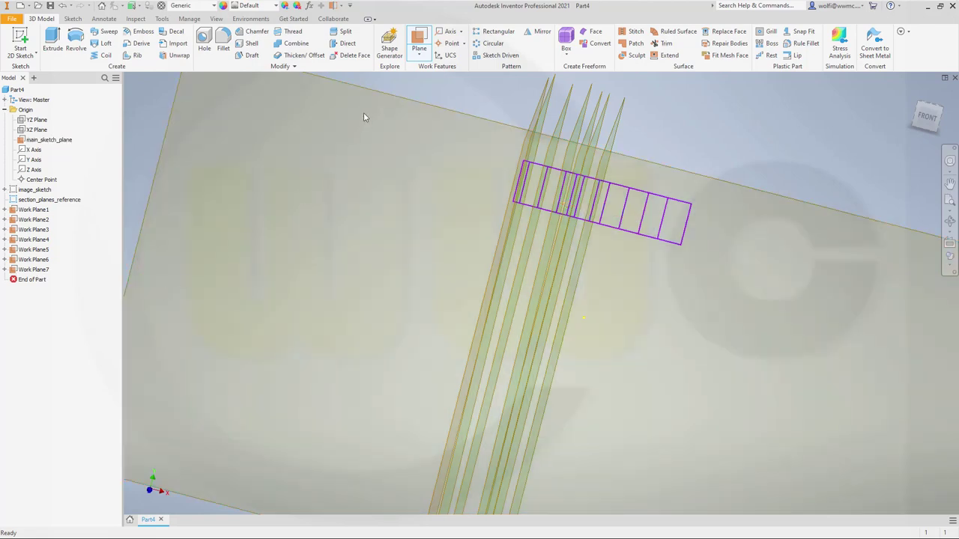
# Add Work Planes 8, 9 and 10 at 90° to main_sketch_plane
pyautogui.click(419, 41)
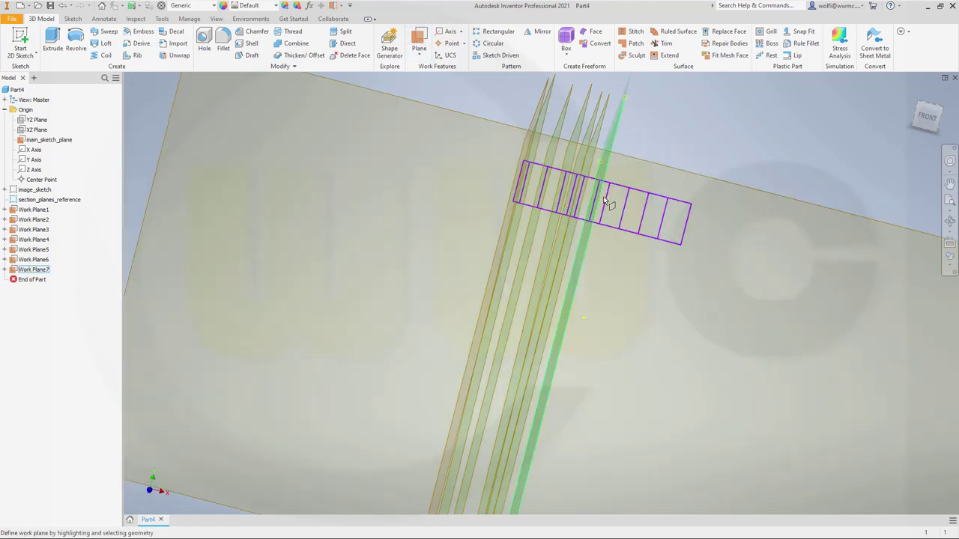
pyautogui.click(609, 208)
pyautogui.click(645, 162)
pyautogui.click(153, 292)
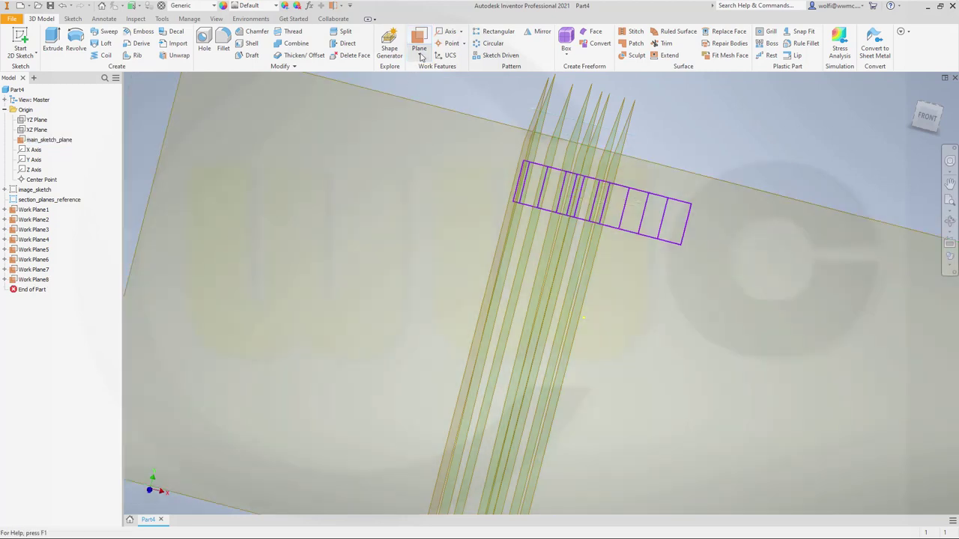
pyautogui.click(420, 41)
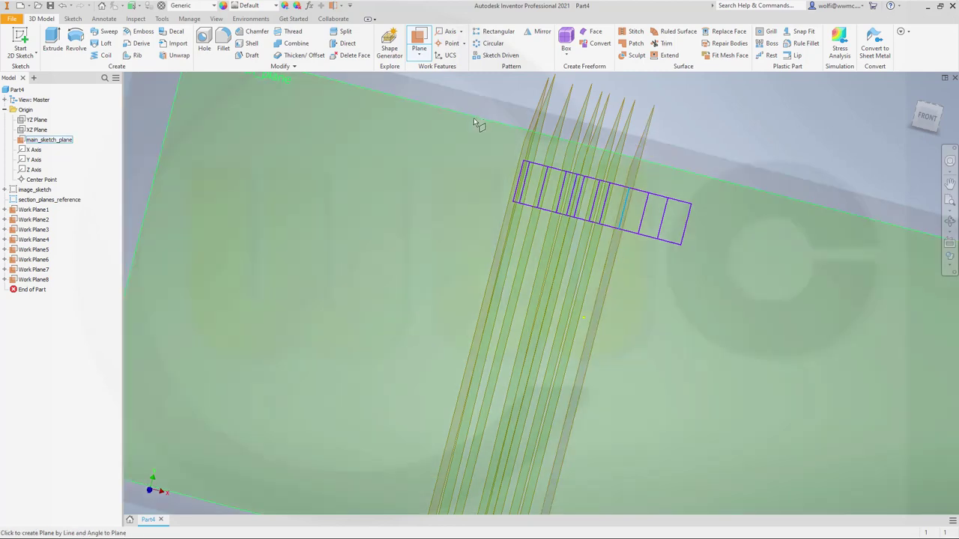
pyautogui.click(474, 114)
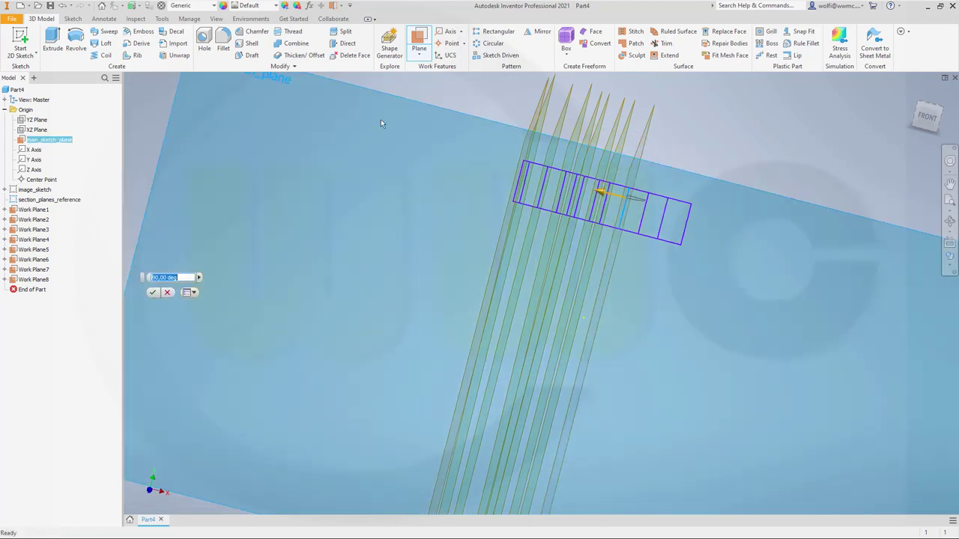
pyautogui.click(152, 292)
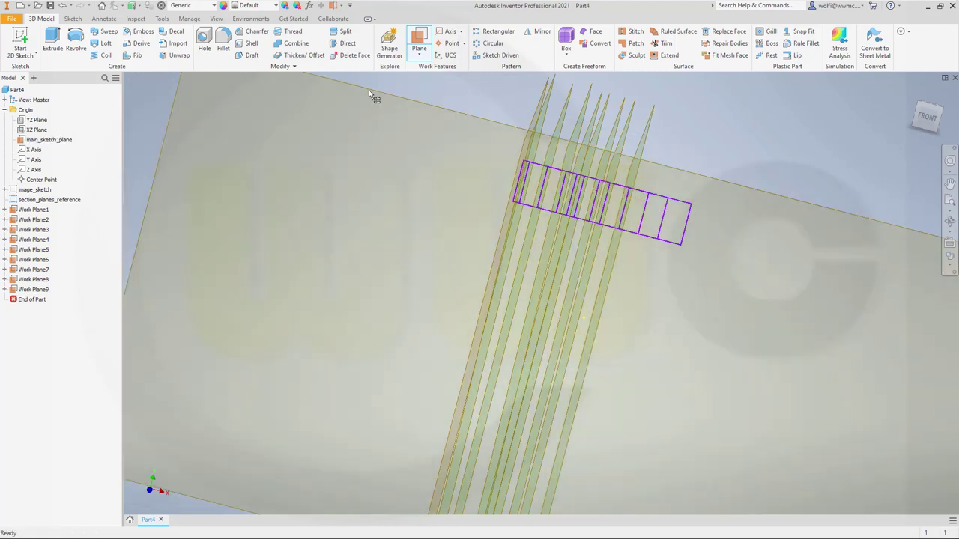
pyautogui.click(420, 39)
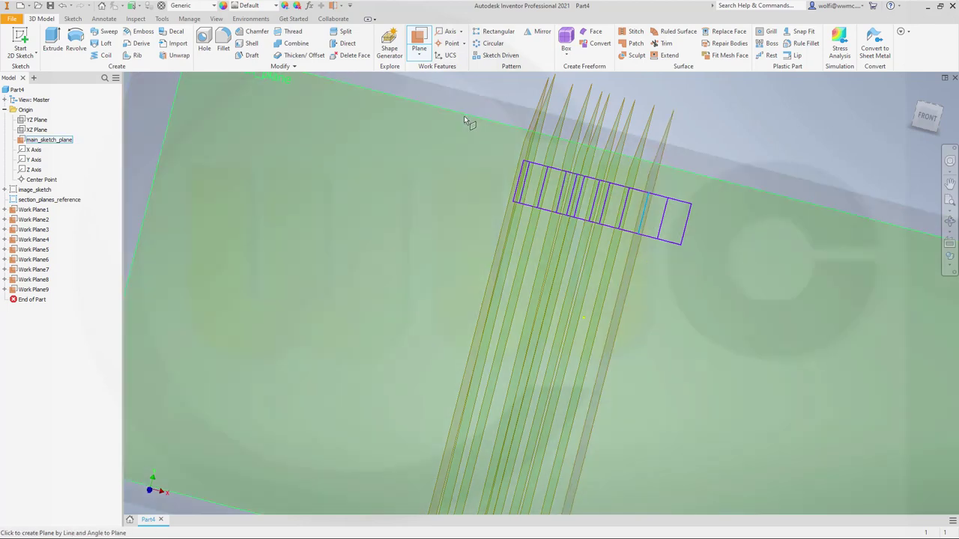
pyautogui.click(464, 116)
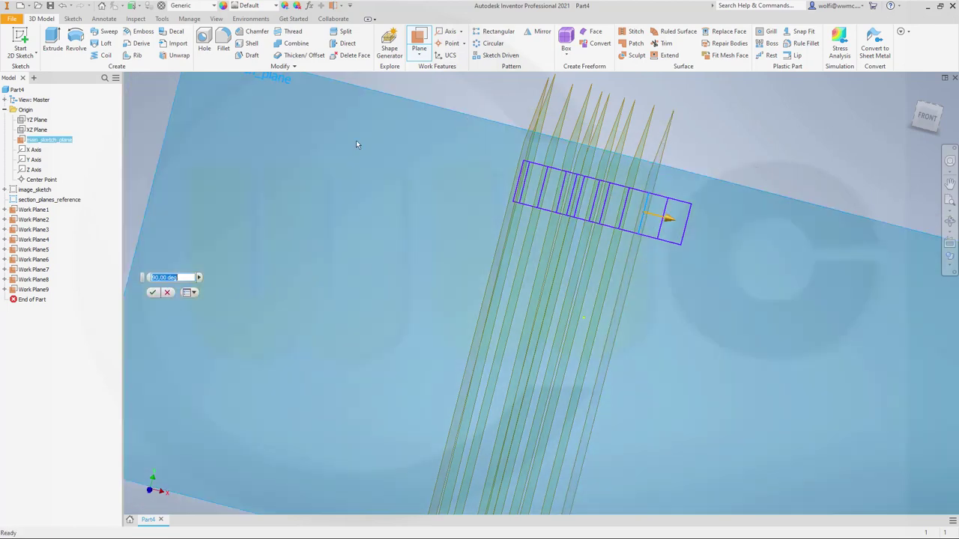
pyautogui.click(153, 292)
# Add Work Plane11 and Work Plane12 through the rectangle's right cell line and end edge
pyautogui.click(419, 38)
pyautogui.click(663, 218)
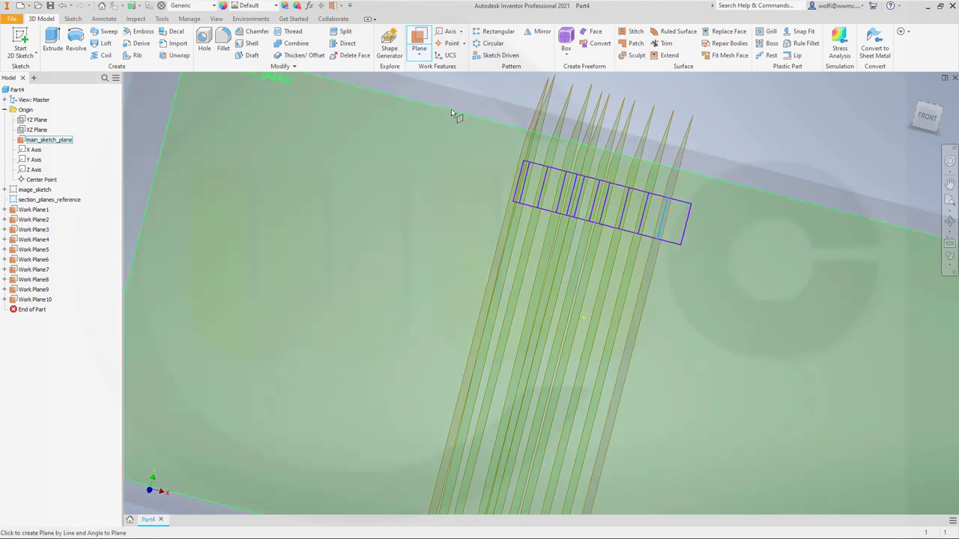
pyautogui.click(451, 110)
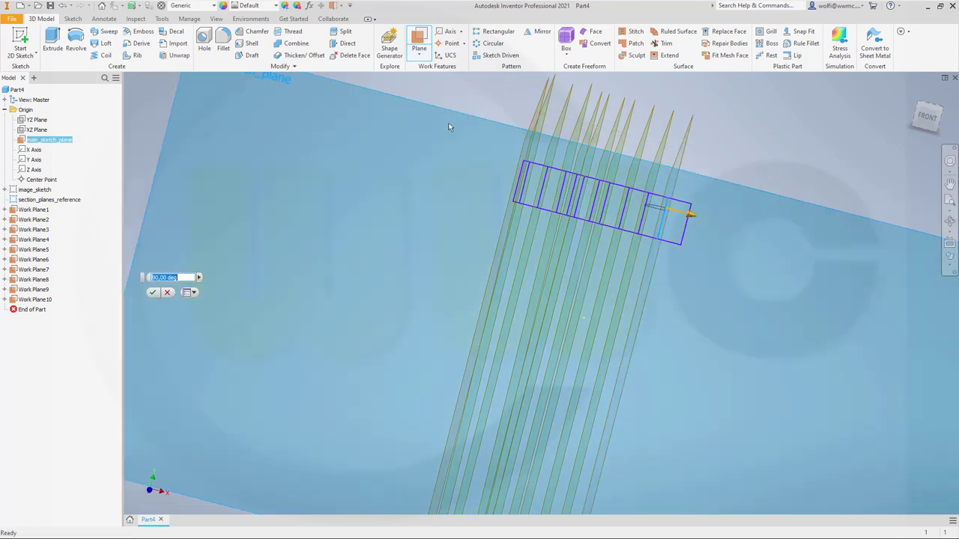
pyautogui.click(155, 292)
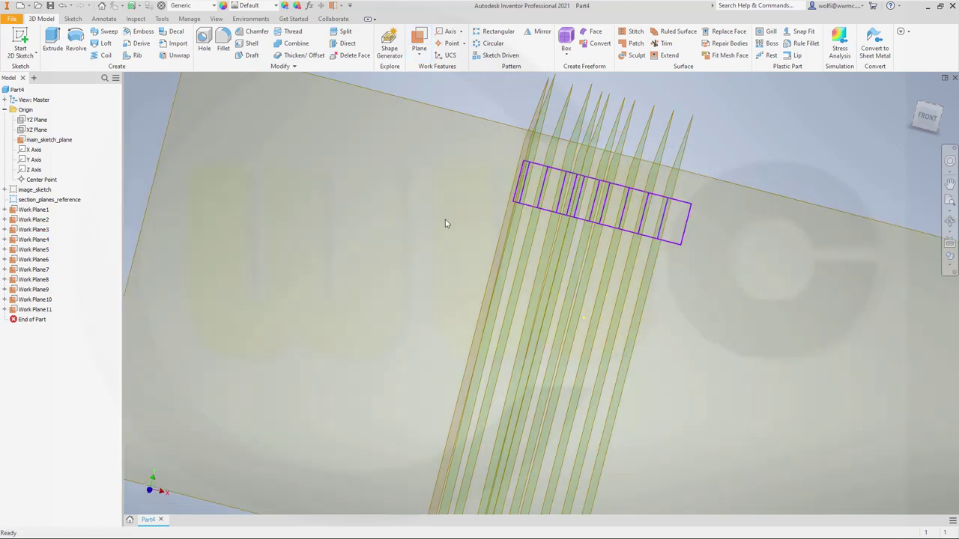
pyautogui.click(418, 39)
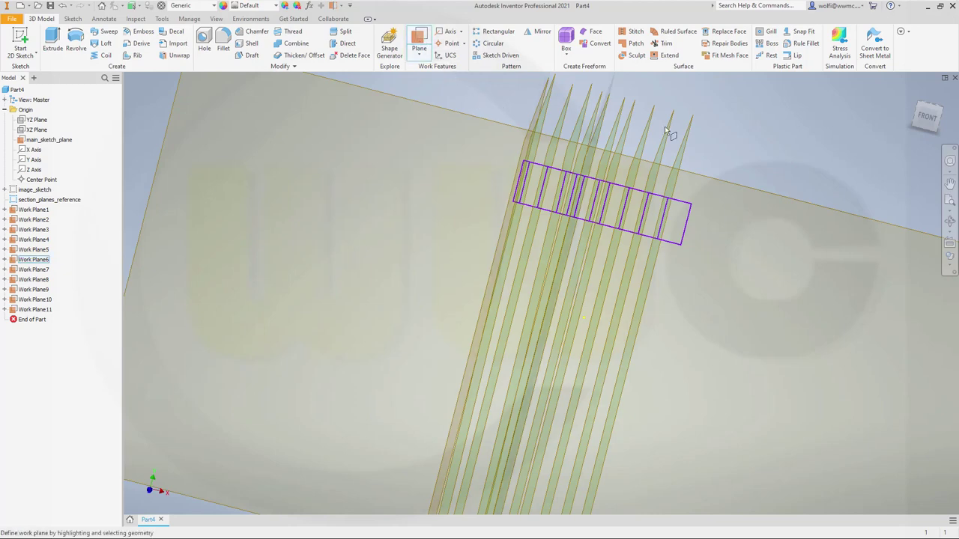
pyautogui.click(688, 233)
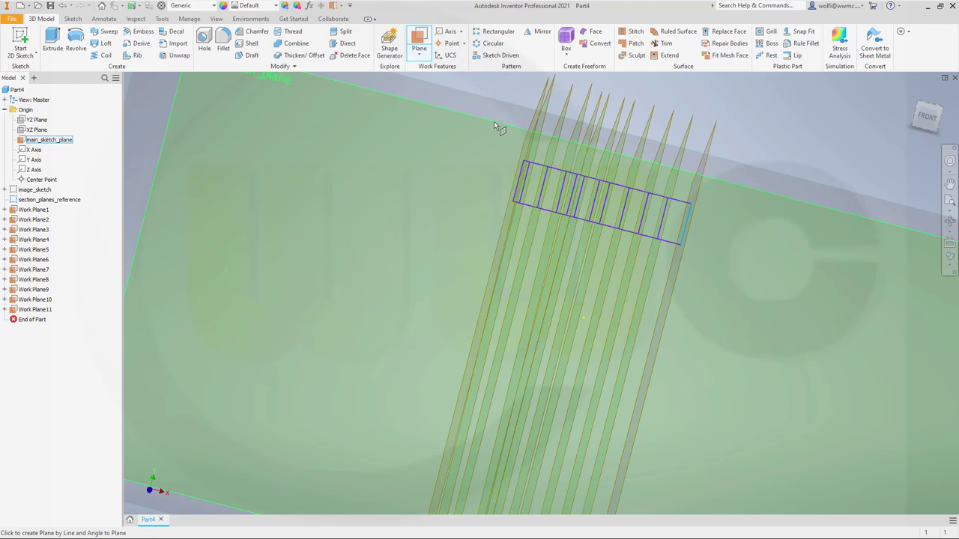
pyautogui.click(495, 121)
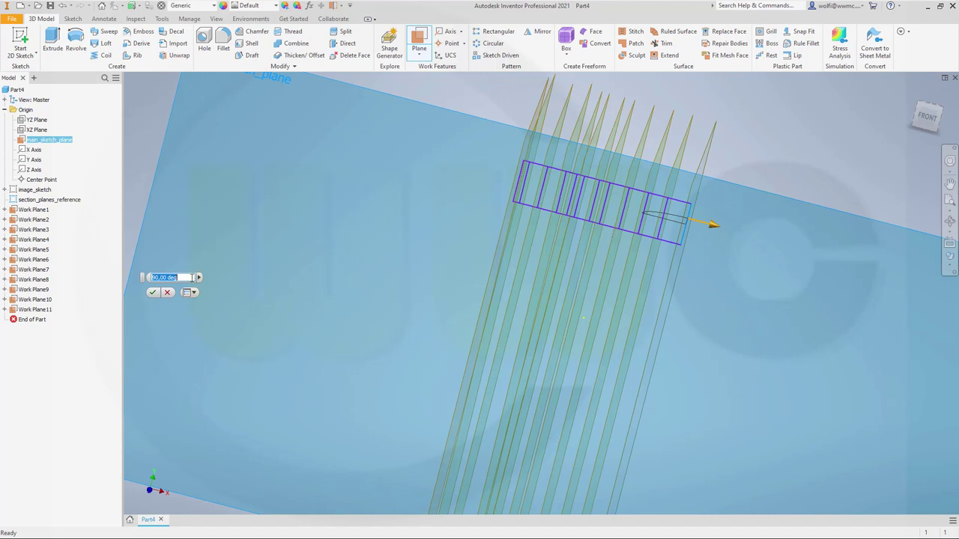
pyautogui.click(152, 292)
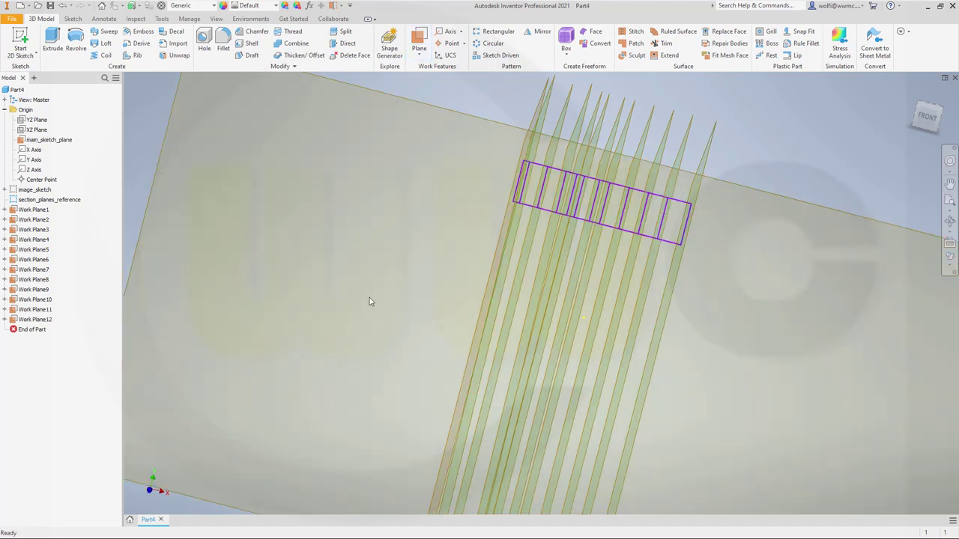
# Apply Flip Normal to Work Plane1 in the browser and to Work Plane12 in the viewport
pyautogui.moveTo(414, 301)
pyautogui.keyDown('shift'); pyautogui.mouseDown(button='middle')
pyautogui.moveTo(426, 300)
pyautogui.moveTo(417, 300)
pyautogui.mouseUp(button='middle'); pyautogui.keyUp('shift')
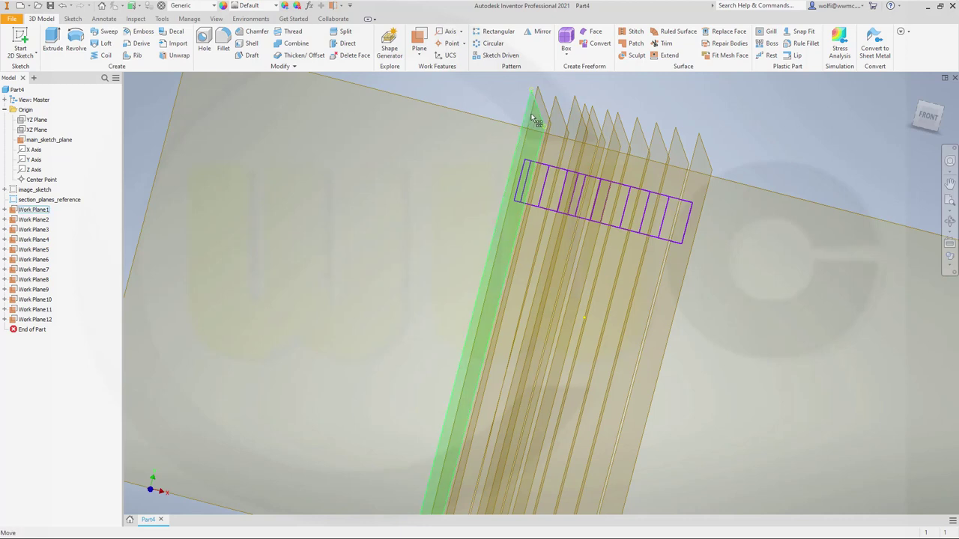
pyautogui.click(39, 212)
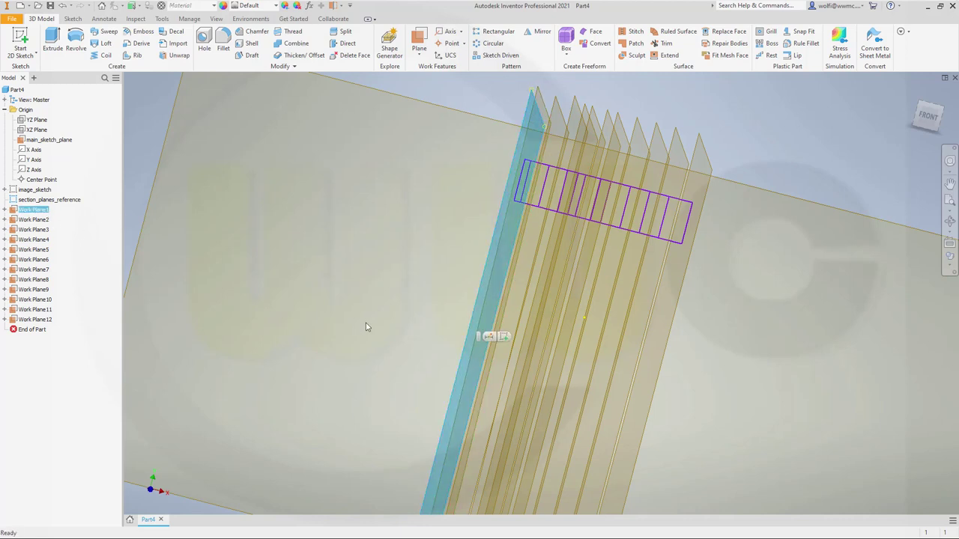
pyautogui.rightClick(27, 212)
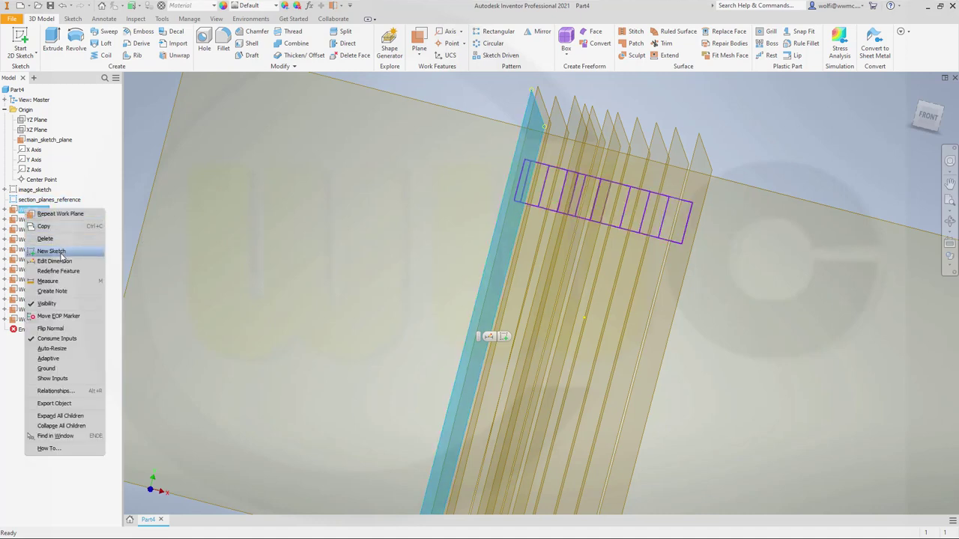
pyautogui.click(60, 328)
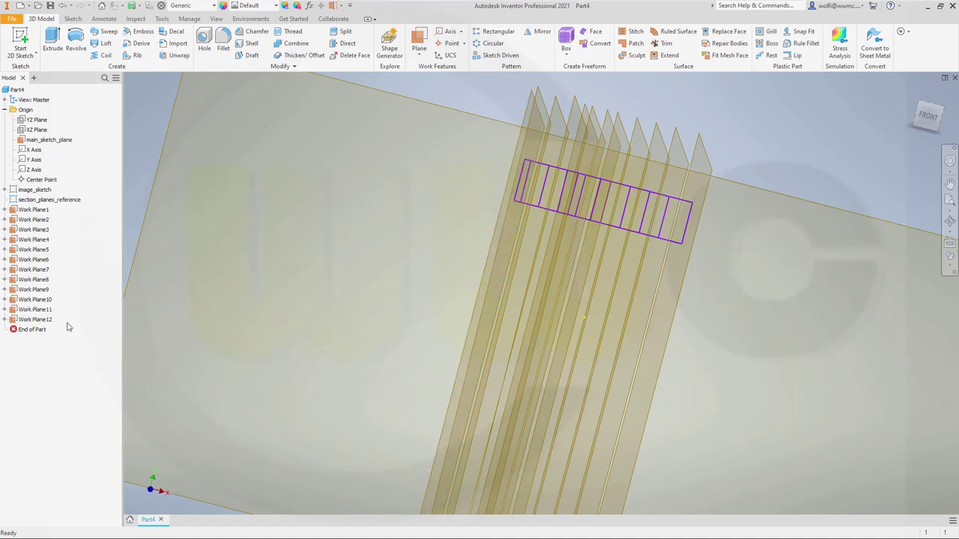
pyautogui.click(708, 199)
pyautogui.rightClick(704, 197)
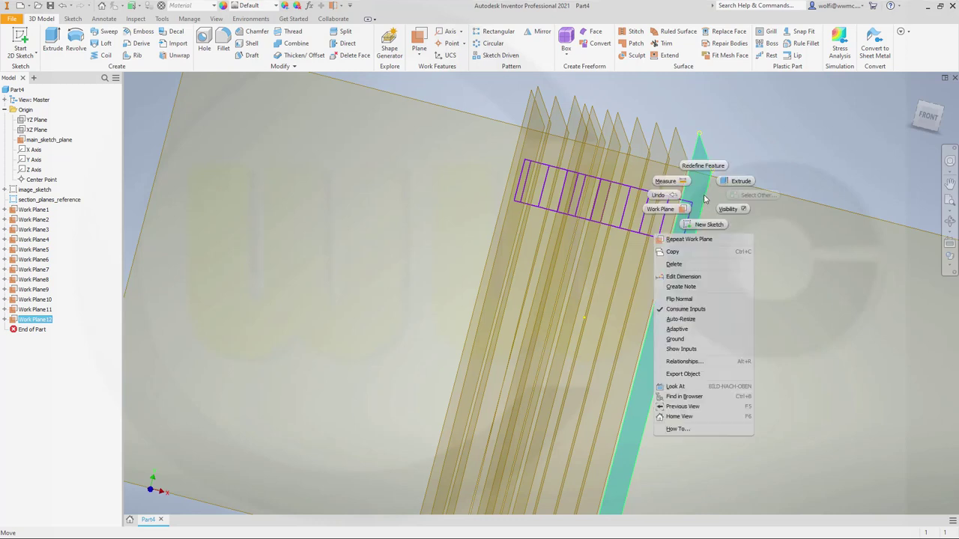
pyautogui.click(680, 300)
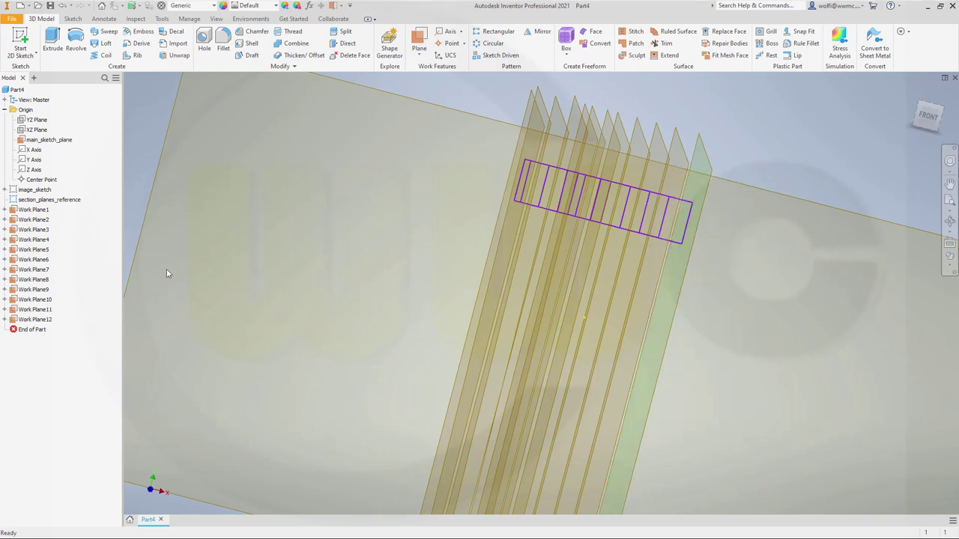
# Rename Work Planes 1–3 to A, B and C
pyautogui.click(32, 210)
pyautogui.click(28, 213)
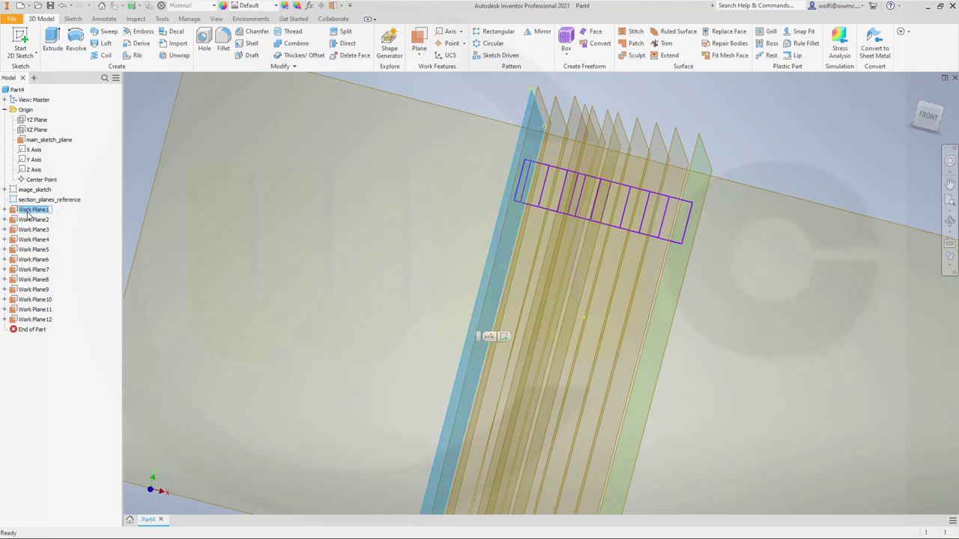
pyautogui.write('A')
pyautogui.press('Return')
pyautogui.click(30, 219)
pyautogui.click(28, 220)
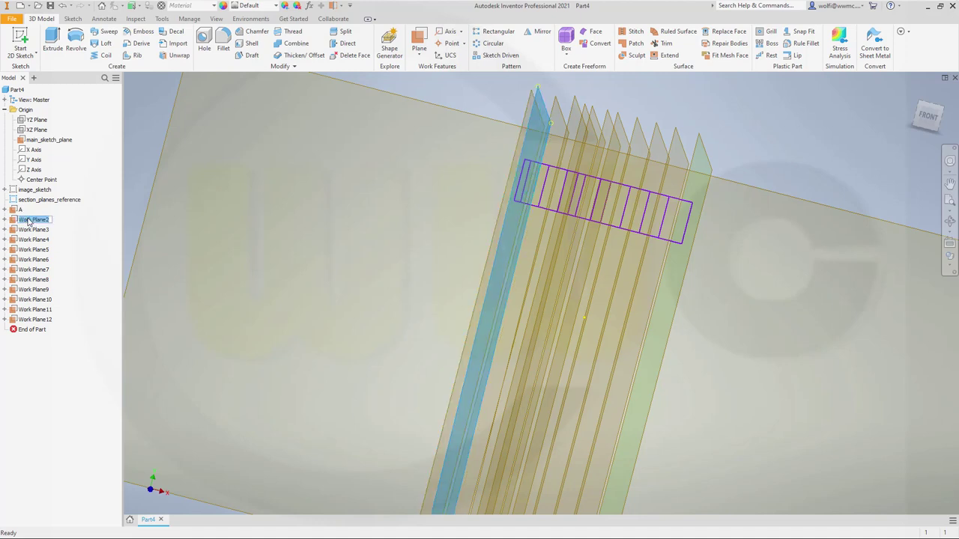
pyautogui.write('B')
pyautogui.press('Return')
pyautogui.click(29, 230)
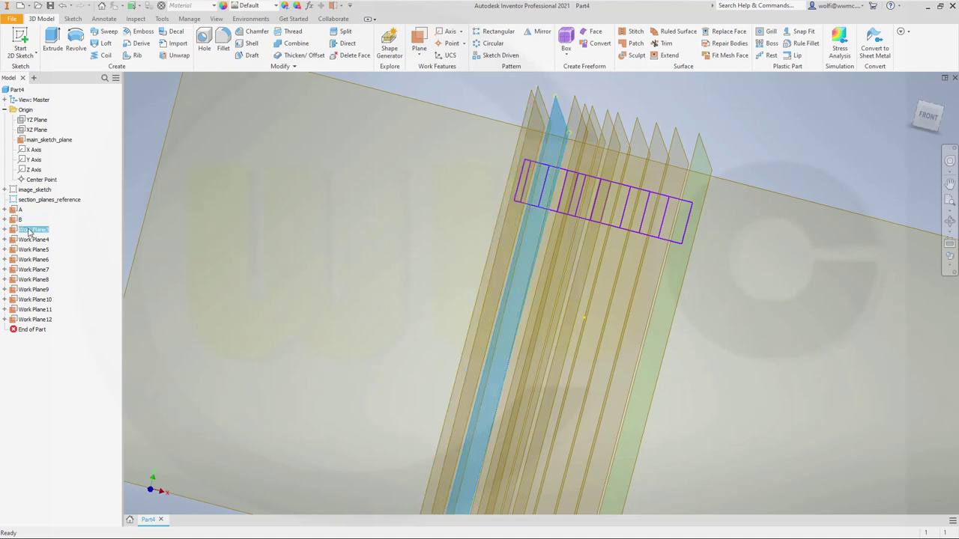
pyautogui.click(28, 230)
pyautogui.write('C')
pyautogui.press('Return')
# Rename Work Planes 4–6 to D, E and F
pyautogui.click(30, 239)
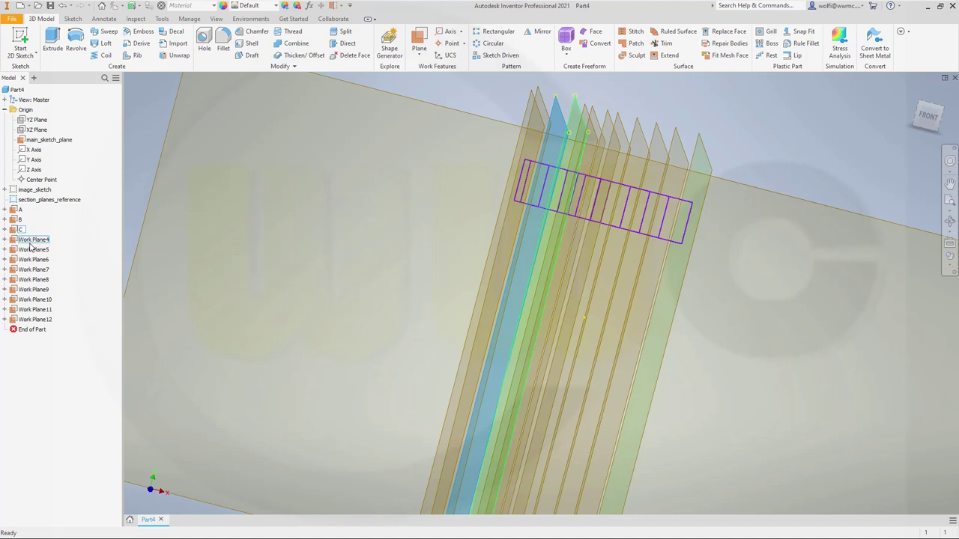
pyautogui.click(30, 241)
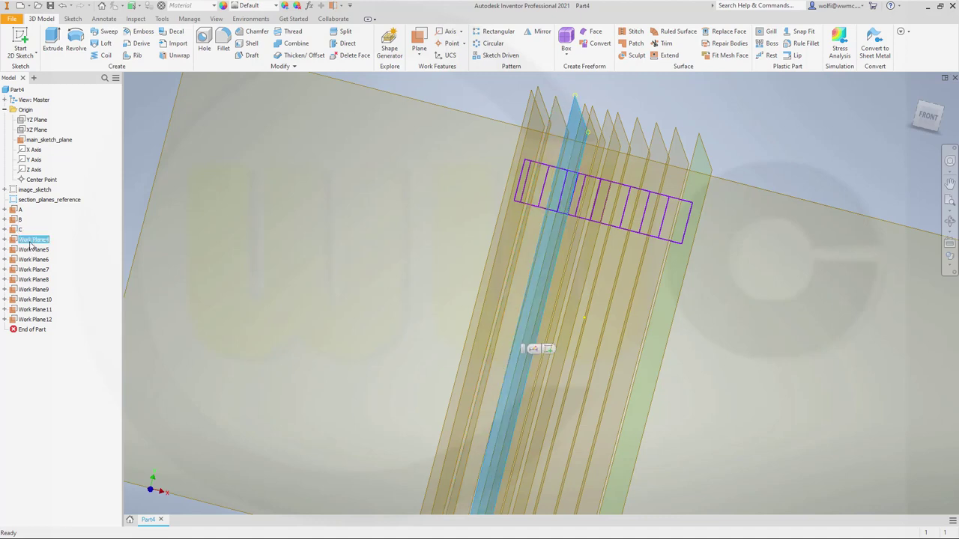
pyautogui.write('D')
pyautogui.press('Return')
pyautogui.click(28, 250)
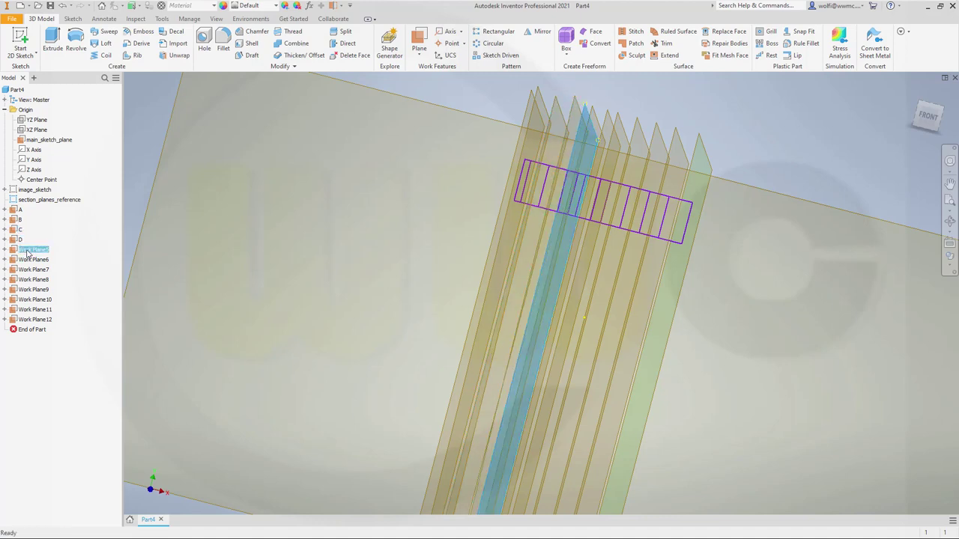
pyautogui.write('E')
pyautogui.click(28, 260)
pyautogui.write('F')
pyautogui.press('Return')
# Rename Work Planes 7–9 to G, H and I
pyautogui.click(29, 270)
pyautogui.write('G')
pyautogui.press('Return')
pyautogui.click(28, 280)
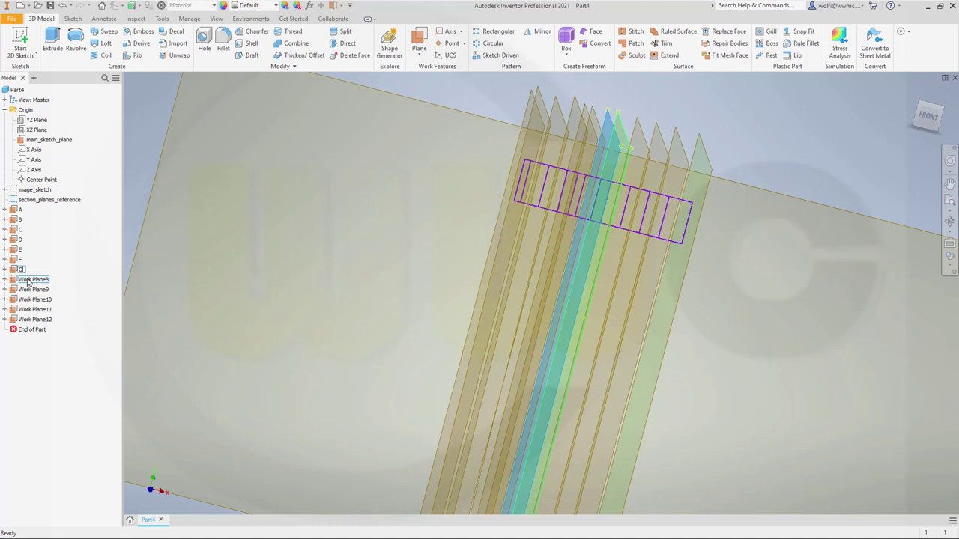
pyautogui.write('H')
pyautogui.press('Return')
pyautogui.click(28, 290)
pyautogui.write('I')
pyautogui.press('Return')
# Rename Work Planes 10–12 to K, L and M
pyautogui.click(31, 300)
pyautogui.click(31, 301)
pyautogui.write('K')
pyautogui.press('Return')
pyautogui.click(31, 310)
pyautogui.click(31, 310)
pyautogui.write('L')
pyautogui.press('Return')
pyautogui.click(33, 320)
pyautogui.click(33, 319)
pyautogui.write('M')
pyautogui.press('Return')
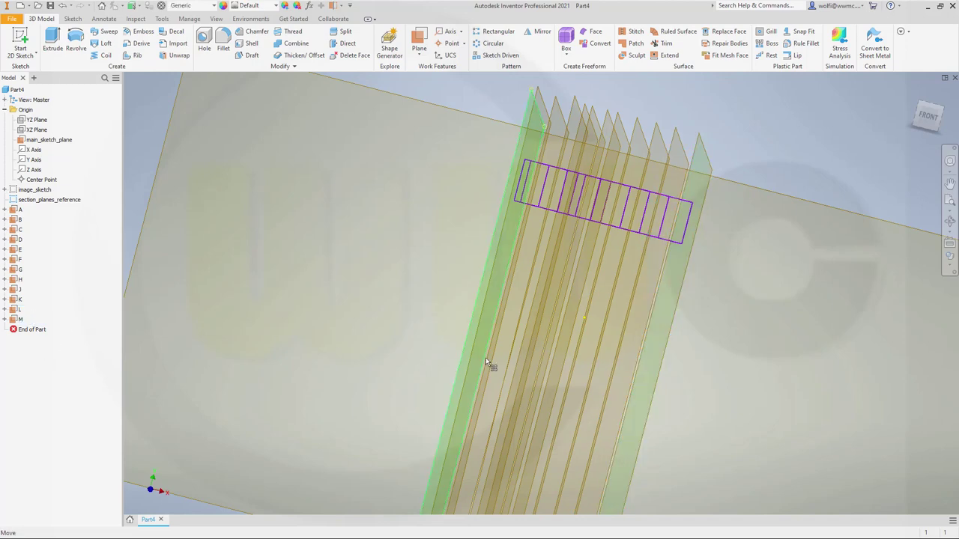
pyautogui.keyDown('shift'); pyautogui.moveTo(590, 366); pyautogui.dragTo(614, 375, button='middle'); pyautogui.keyUp('shift')
# Select work planes A through M and hide them all
pyautogui.click(20, 210)
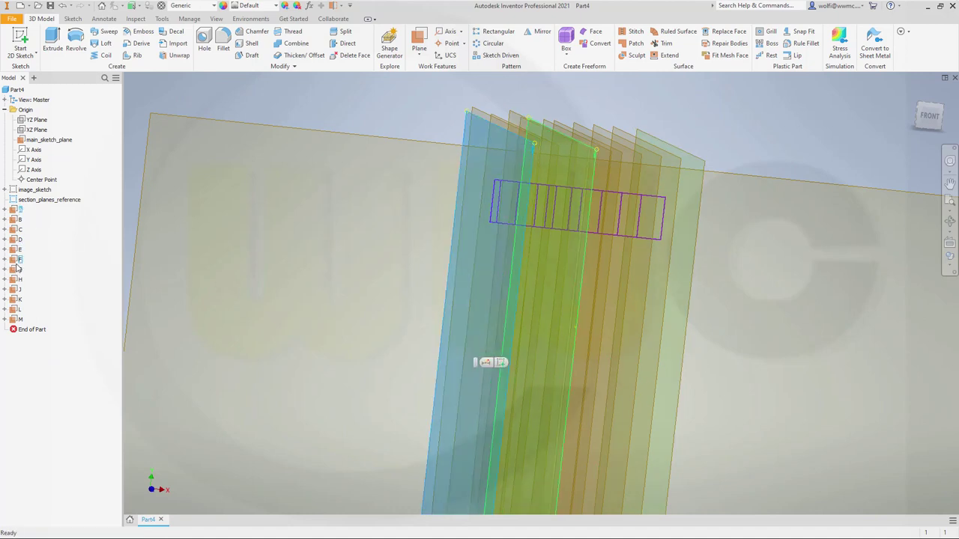
pyautogui.press('Escape')
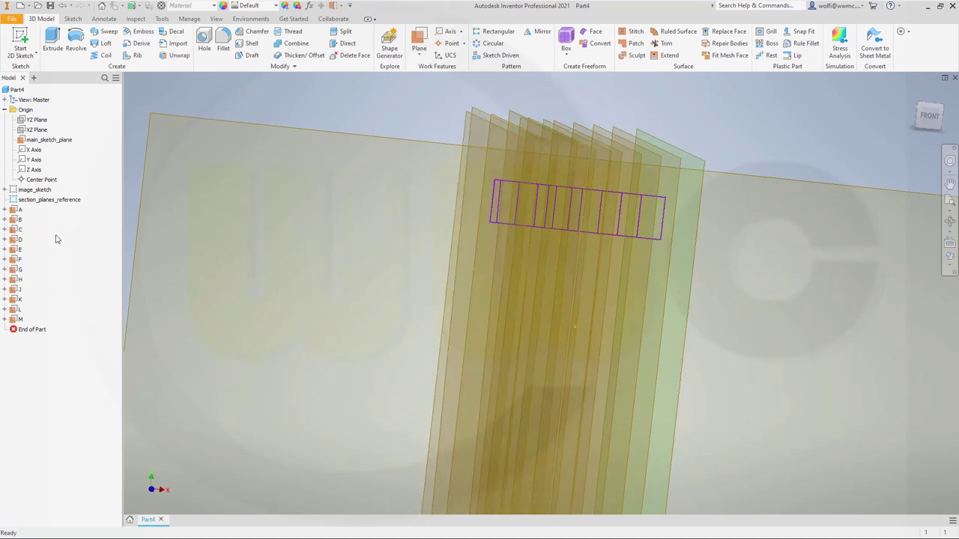
pyautogui.click(14, 211)
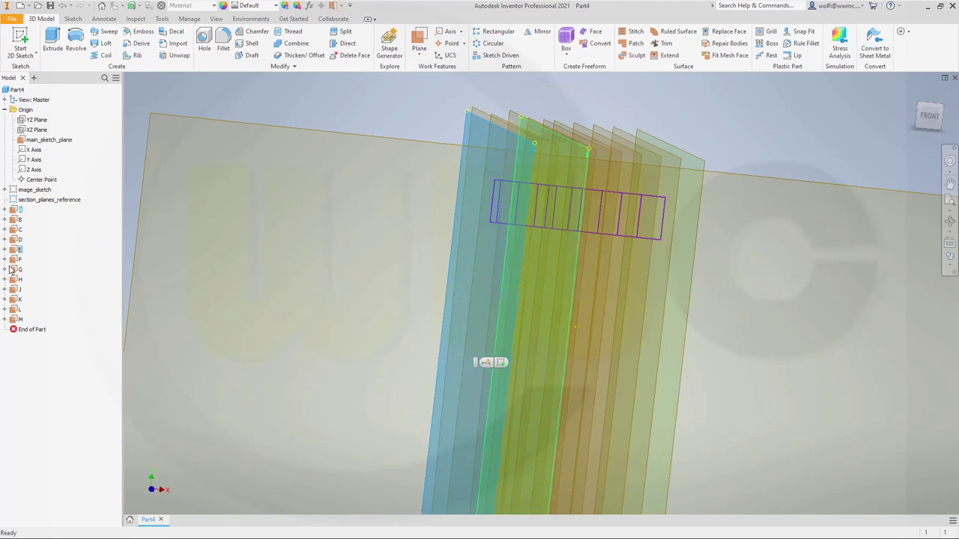
pyautogui.keyDown('shift'); pyautogui.click(15, 319); pyautogui.keyUp('shift')
pyautogui.rightClick(14, 297)
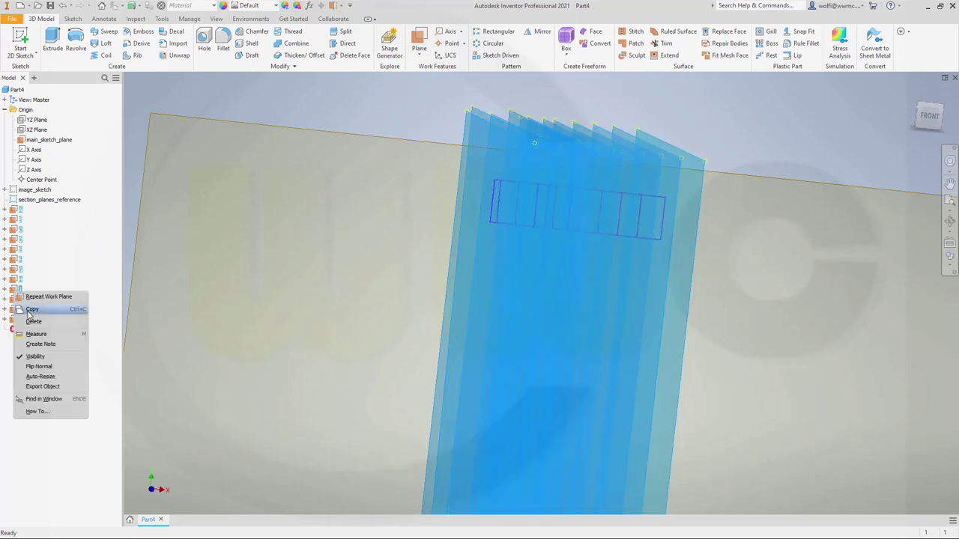
pyautogui.click(35, 357)
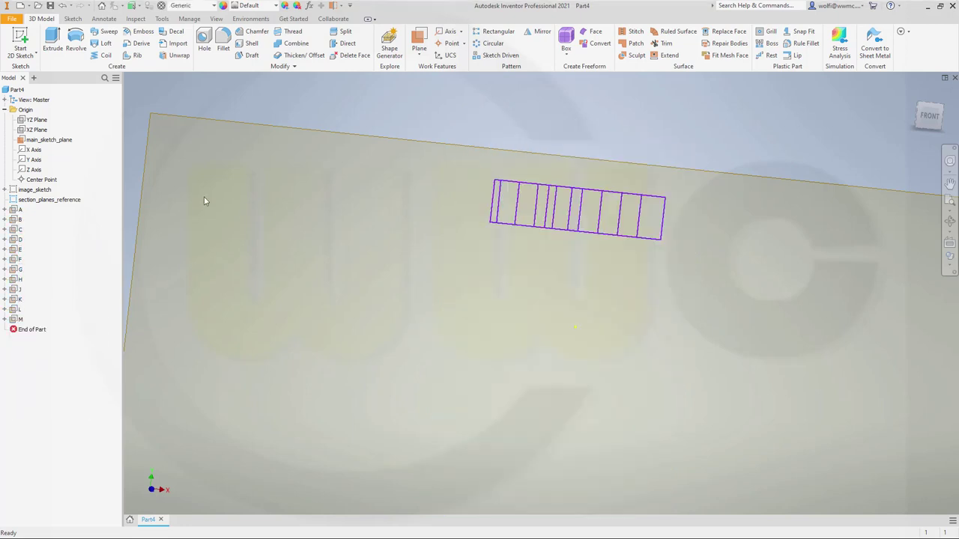
# Hide main_sketch_plane and the section_planes_reference sketch
pyautogui.rightClick(56, 141)
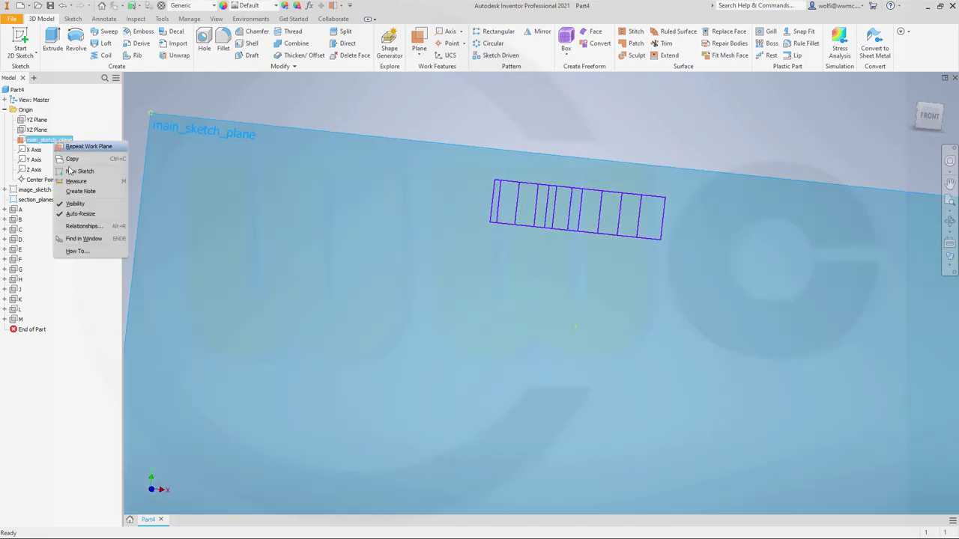
pyautogui.click(75, 204)
pyautogui.scroll(-5, 336, 240)
pyautogui.scroll(2, 296, 249)
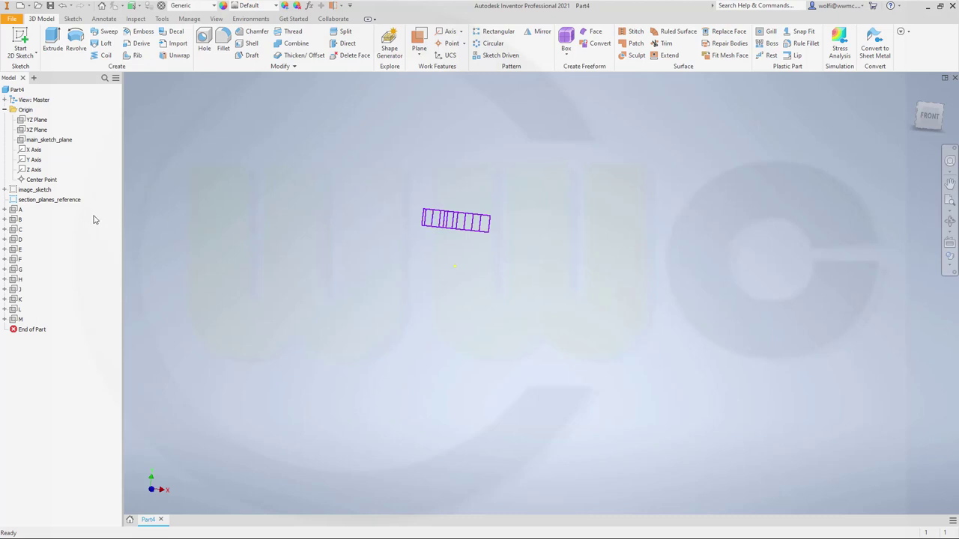
pyautogui.rightClick(45, 200)
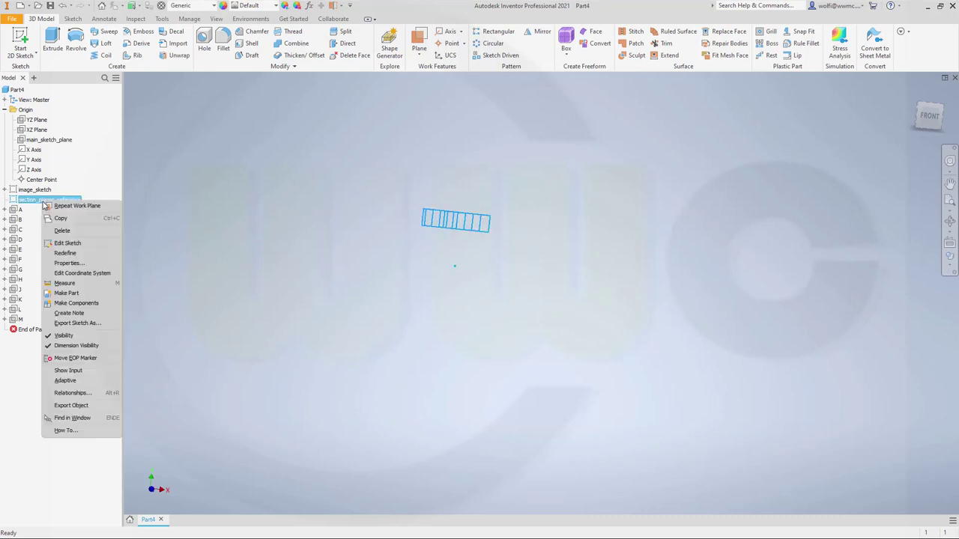
pyautogui.click(59, 337)
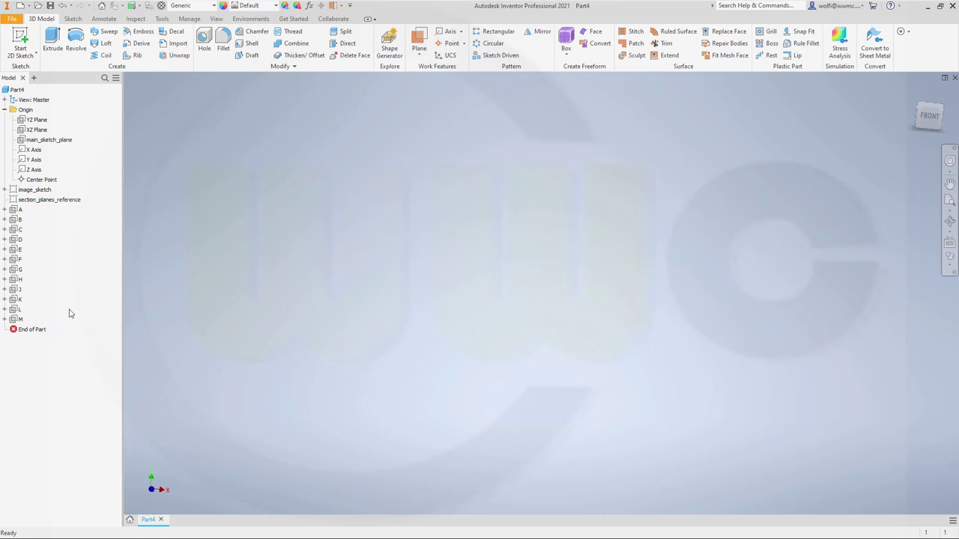
pyautogui.rightClick(44, 192)
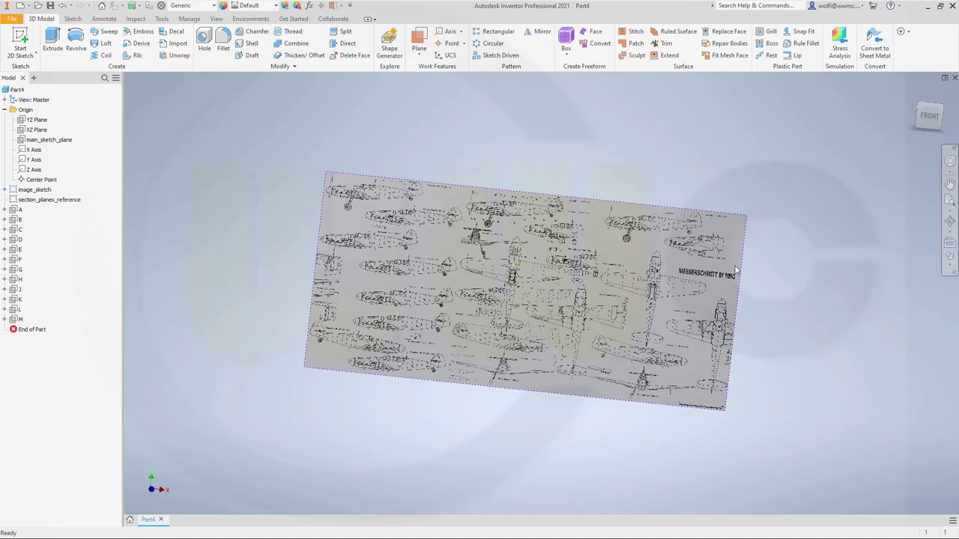
# Switch to the front view and start a new 2D sketch on main_sketch_plane
pyautogui.click(934, 123)
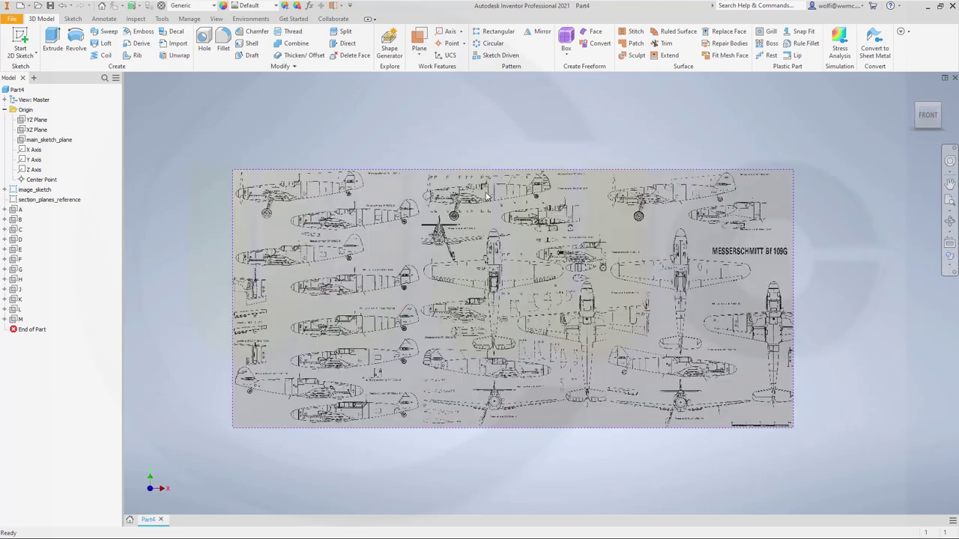
pyautogui.scroll(3, 486, 195)
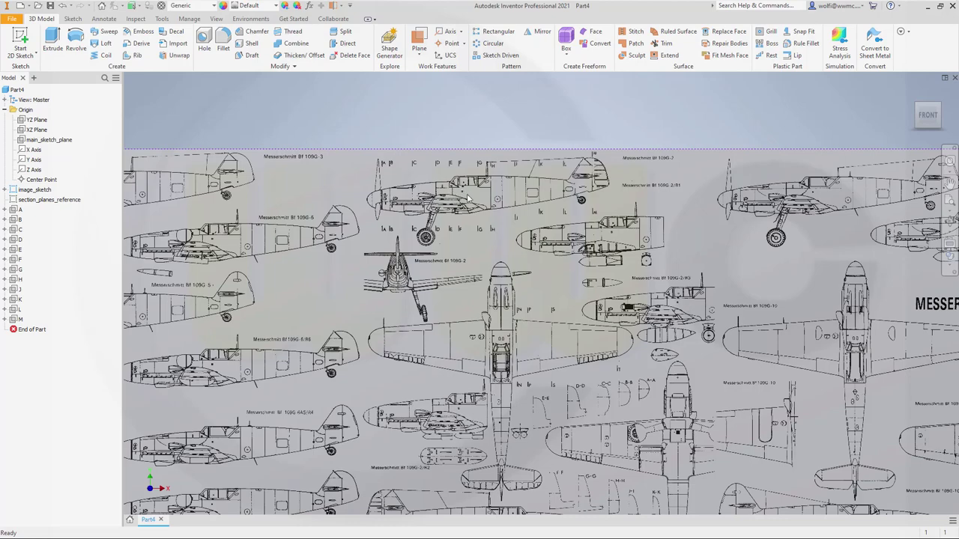
pyautogui.scroll(4, 394, 142)
pyautogui.scroll(-5, 416, 144)
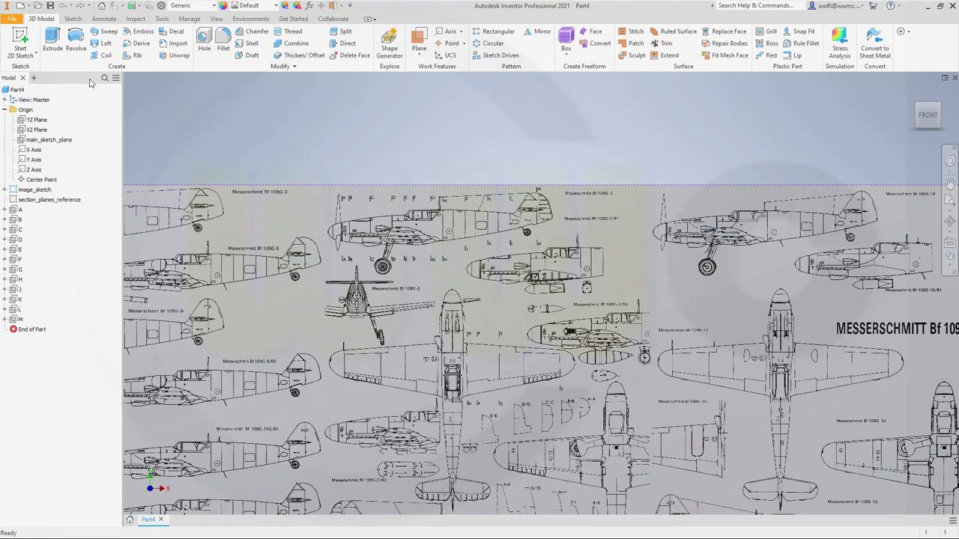
pyautogui.click(20, 39)
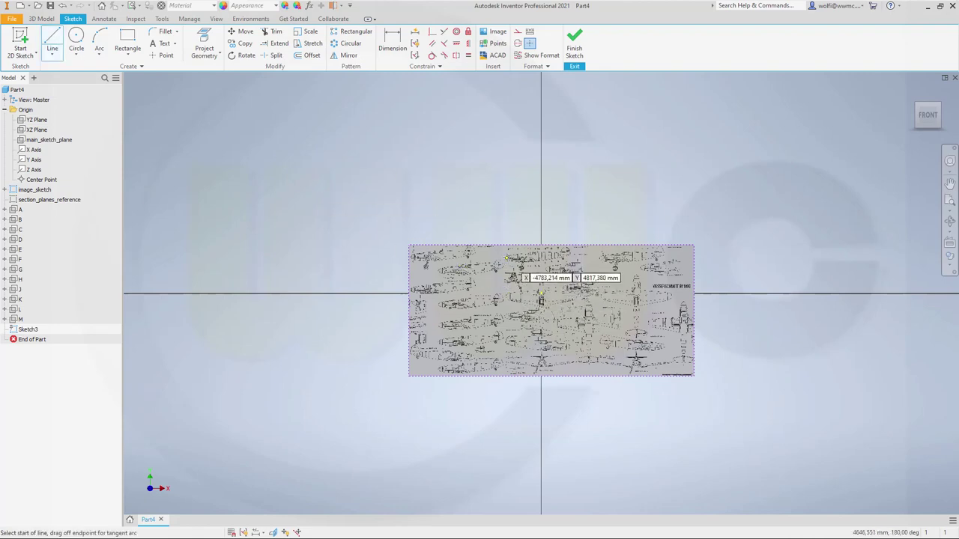
# Draw a horizontal line along the fuselage top beneath the cockpit canopy
pyautogui.scroll(3, 544, 256)
pyautogui.scroll(6, 545, 256)
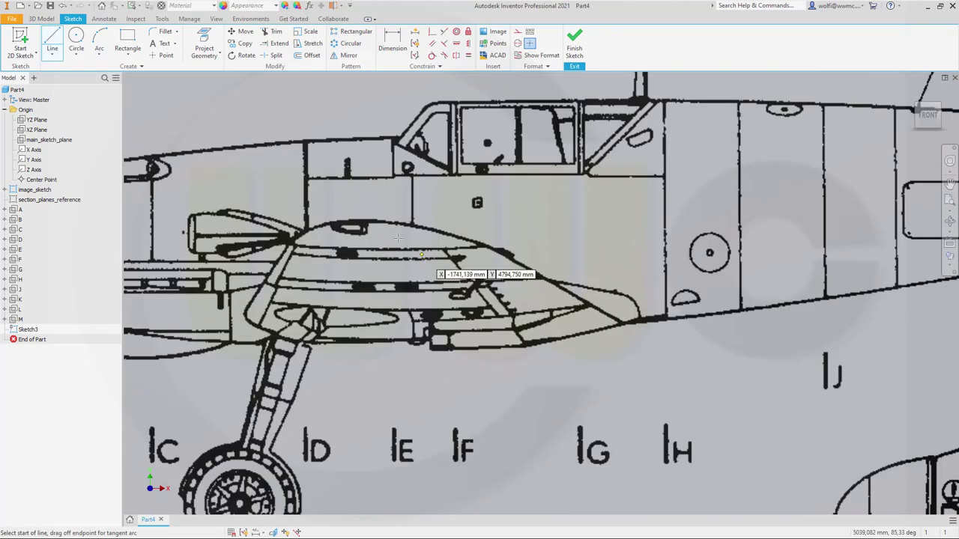
pyautogui.click(308, 179)
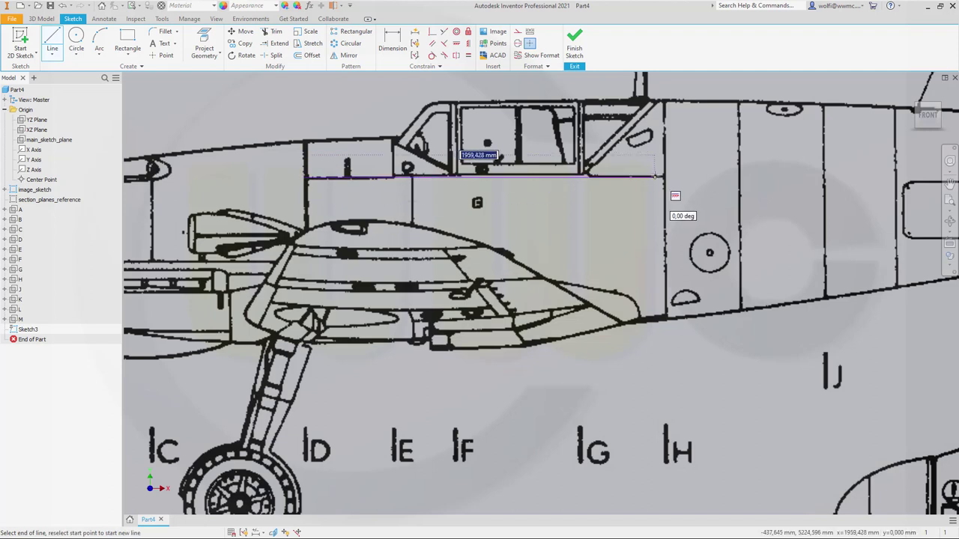
pyautogui.click(664, 177)
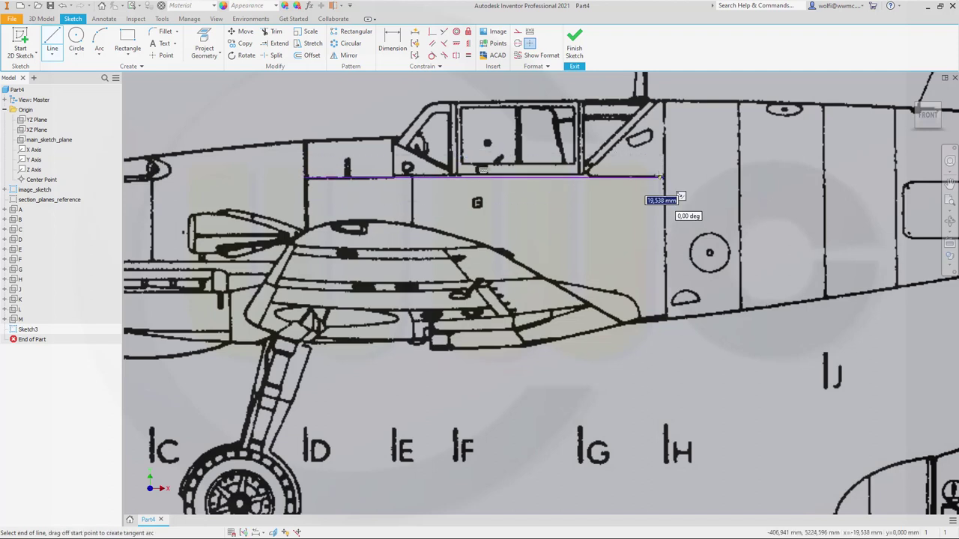
pyautogui.press('Escape')
pyautogui.press('Escape')
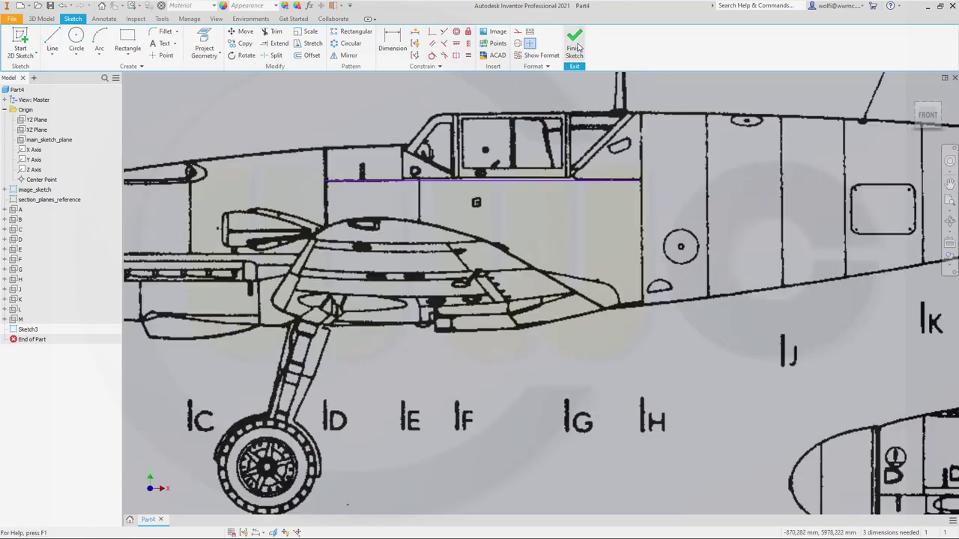
# Finish the sketch and create a work plane at 90° to main_sketch_plane through the fuselage line
pyautogui.click(576, 47)
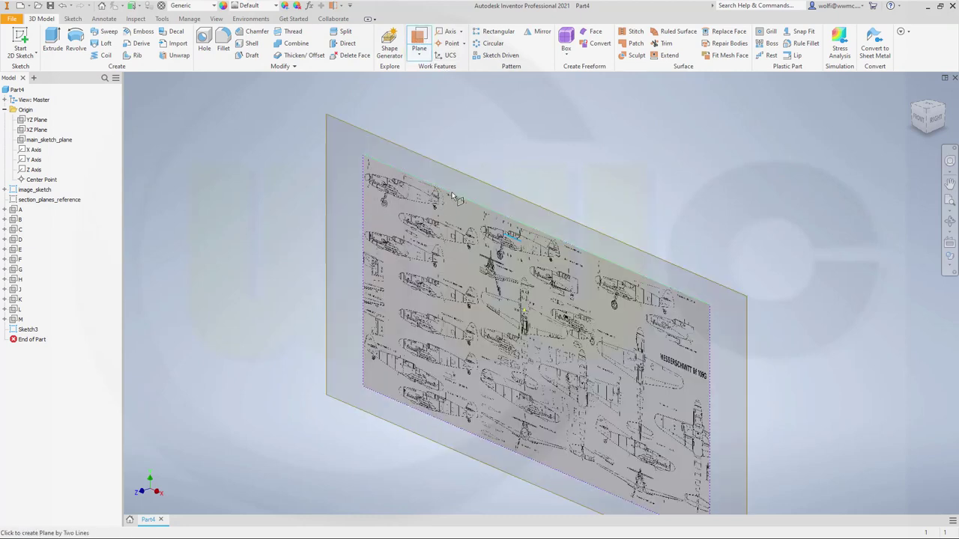
pyautogui.click(453, 197)
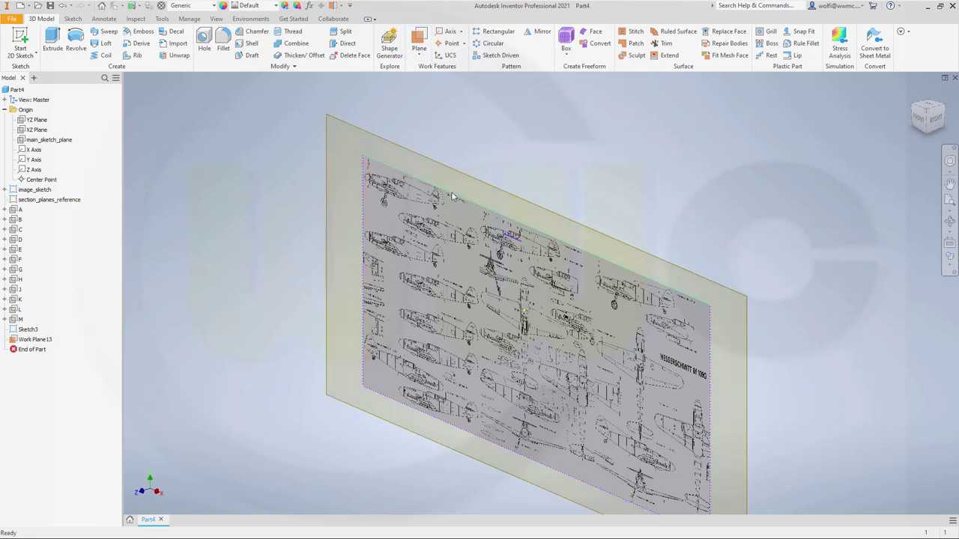
pyautogui.click(47, 340)
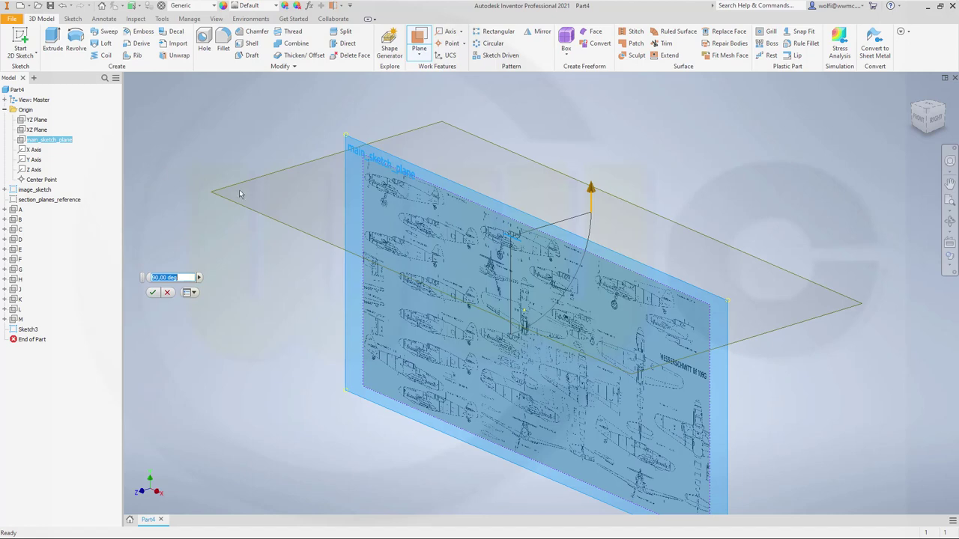
pyautogui.click(152, 293)
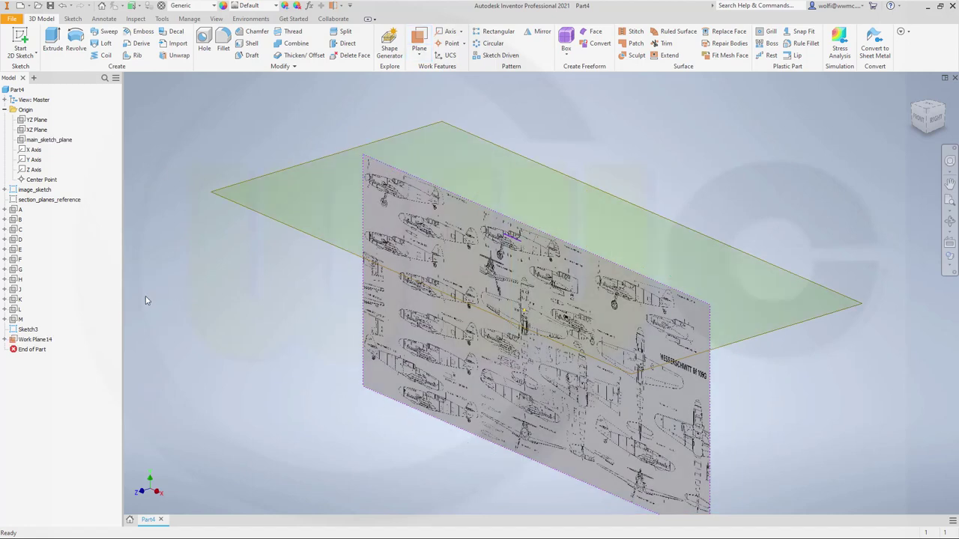
# Rename Work Plane14 to split_plane
pyautogui.click(48, 343)
pyautogui.click(48, 341)
pyautogui.write('N')
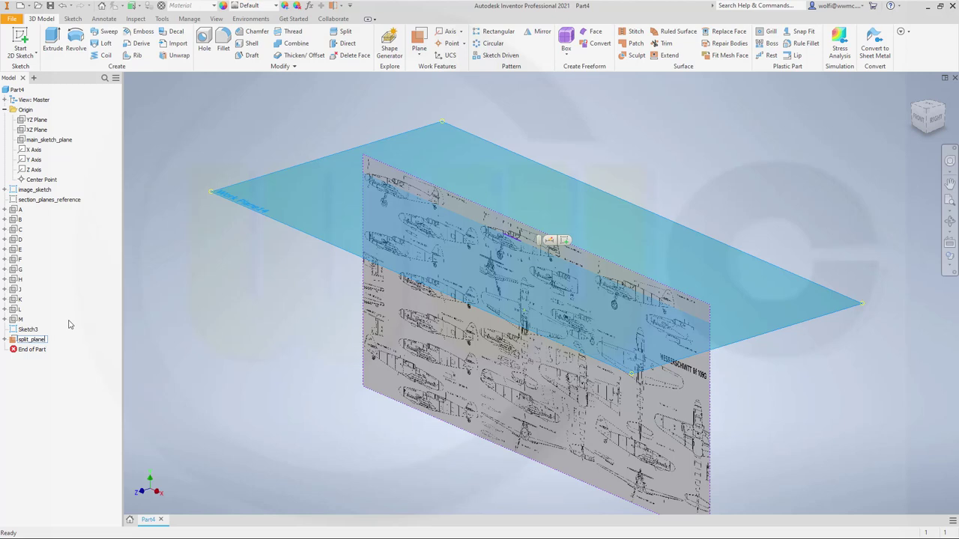
pyautogui.press('Return')
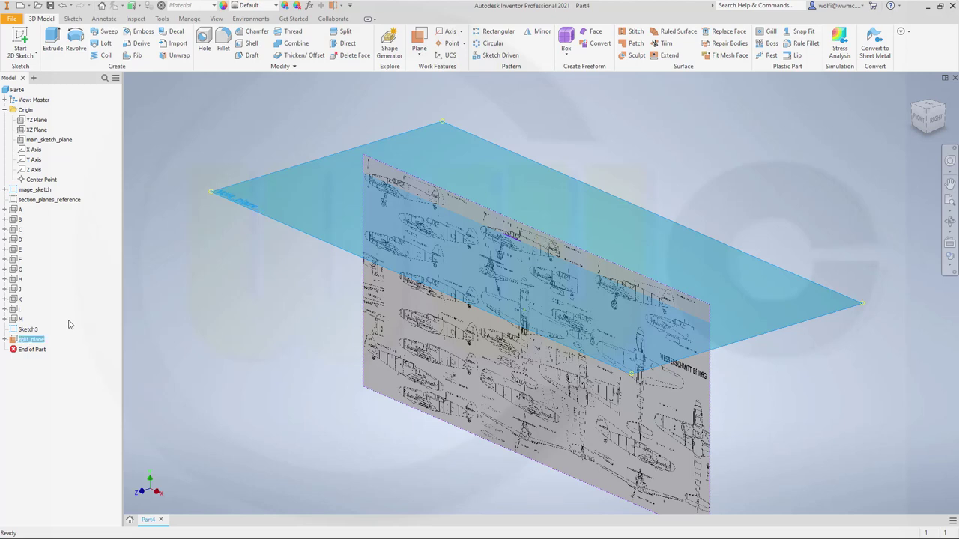
pyautogui.click(198, 310)
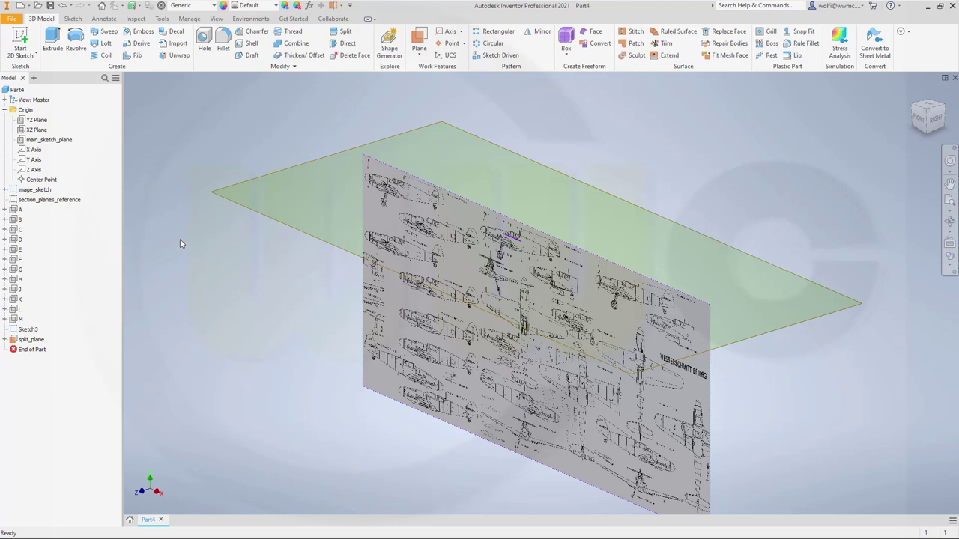
# Hide split_plane and outline the right wing in Sketch3 with a two-point rectangle
pyautogui.rightClick(33, 345)
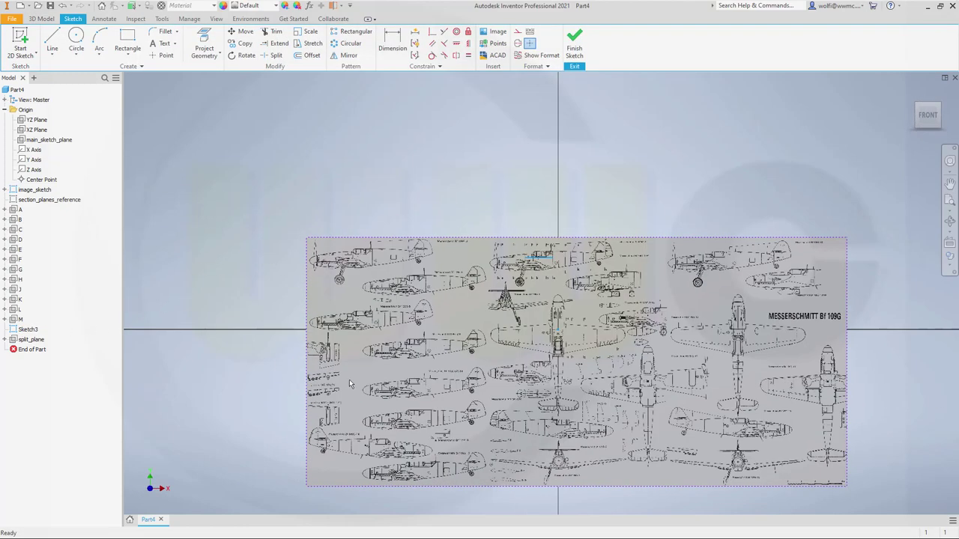
pyautogui.scroll(3, 660, 442)
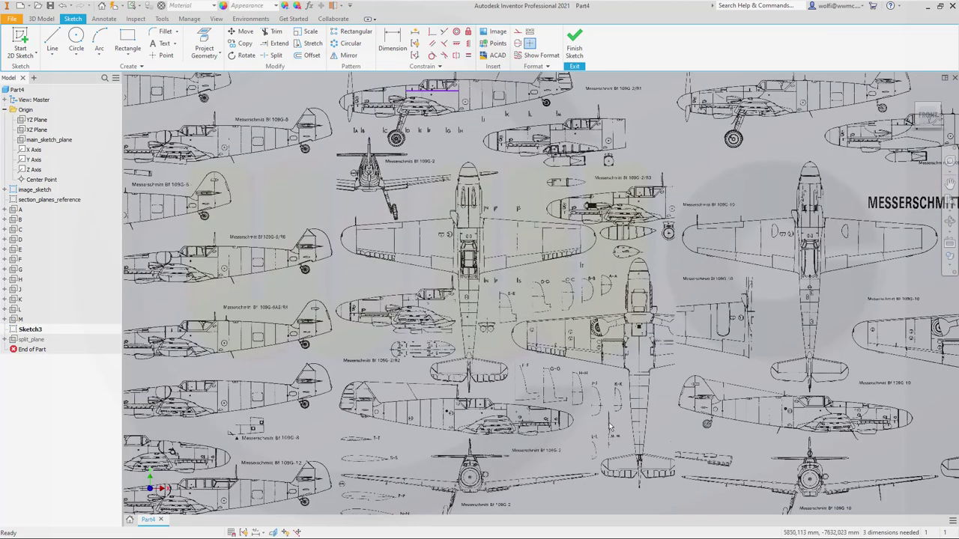
pyautogui.scroll(3, 488, 187)
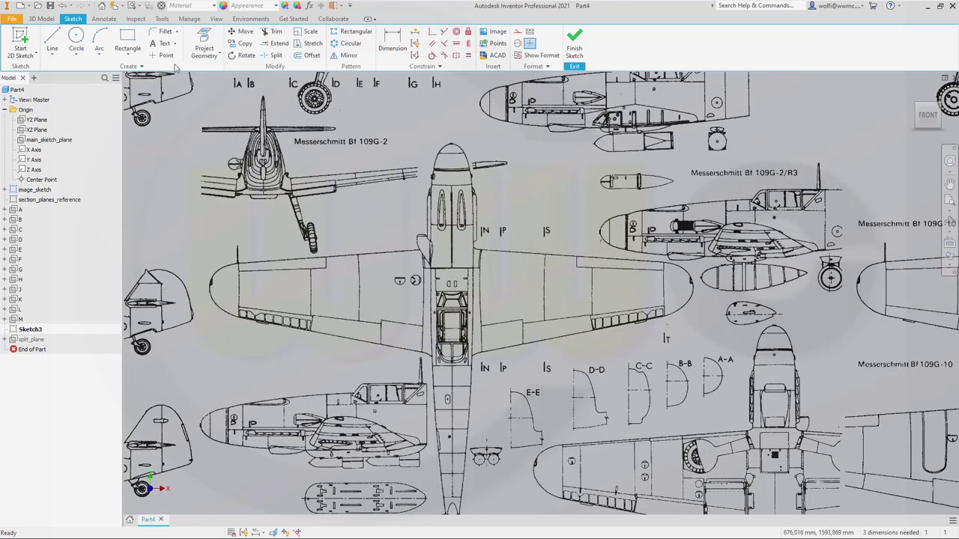
pyautogui.click(54, 40)
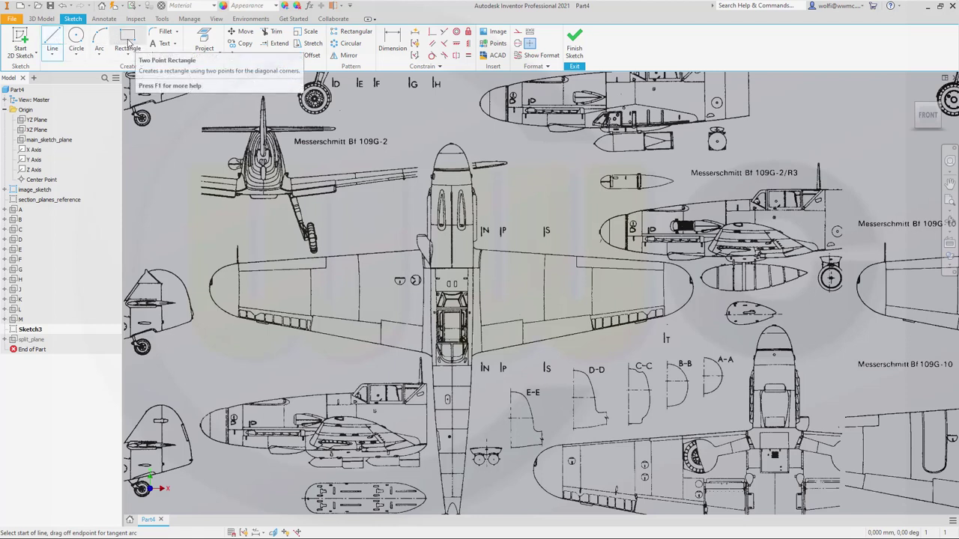
pyautogui.click(132, 43)
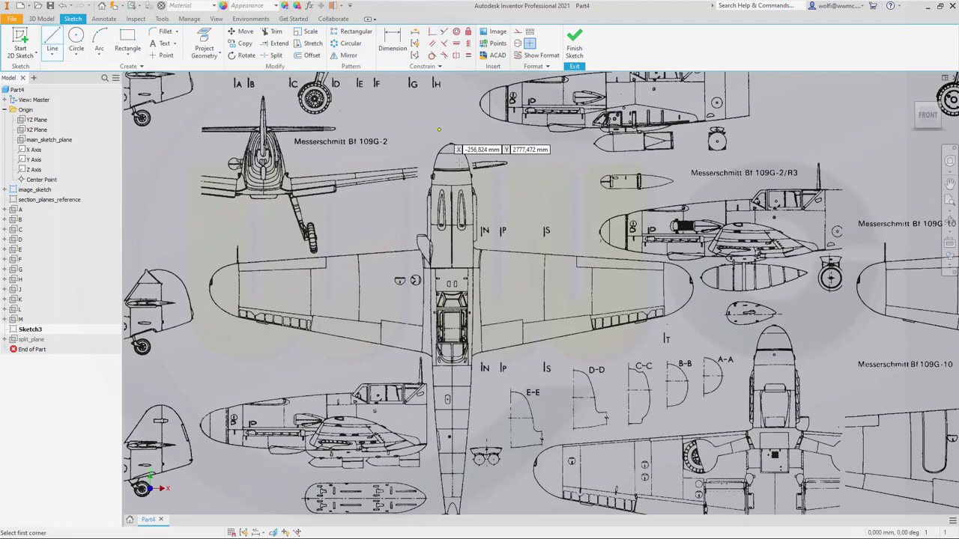
pyautogui.click(479, 251)
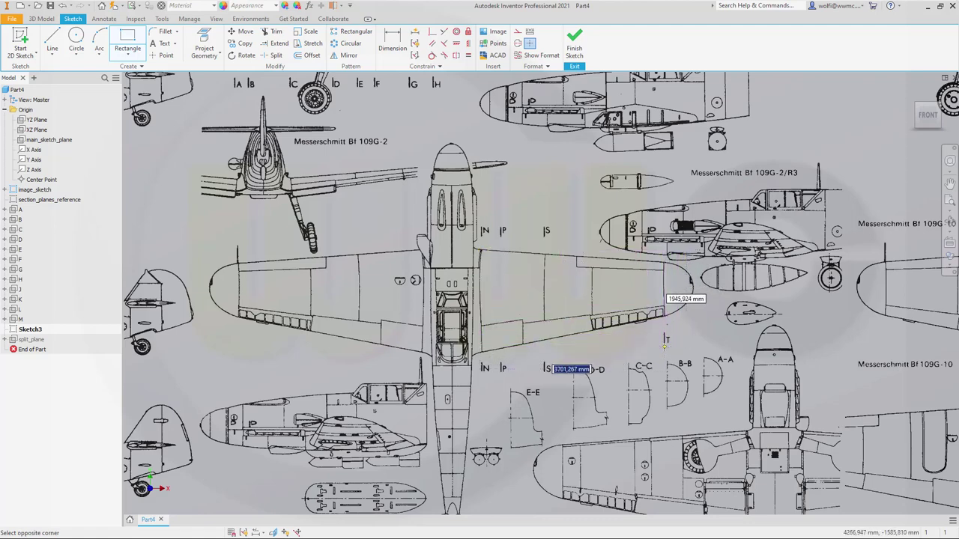
pyautogui.click(664, 345)
# Outline the right tail plane with a second two-point rectangle
pyautogui.moveTo(550, 491); pyautogui.dragTo(569, 315, button='middle')
pyautogui.scroll(5, 505, 389)
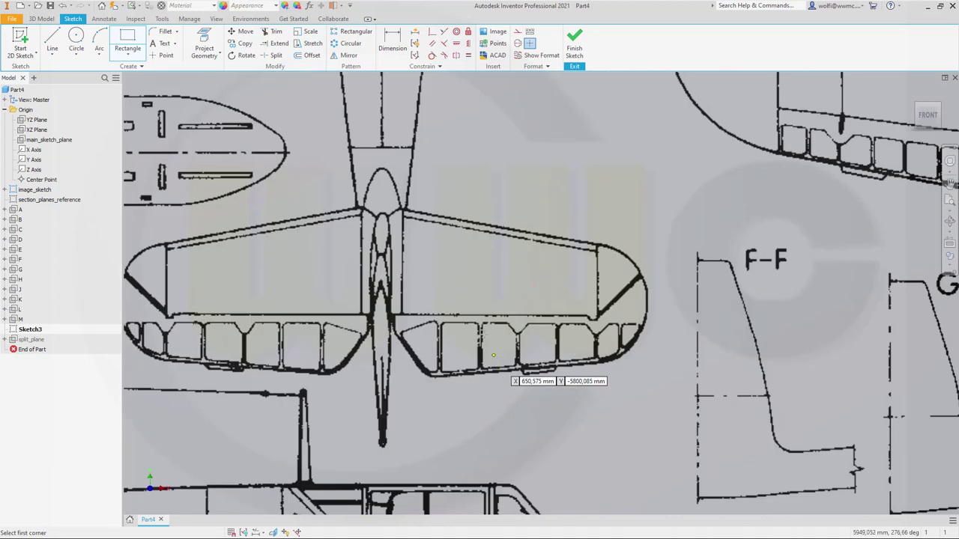
pyautogui.click(401, 209)
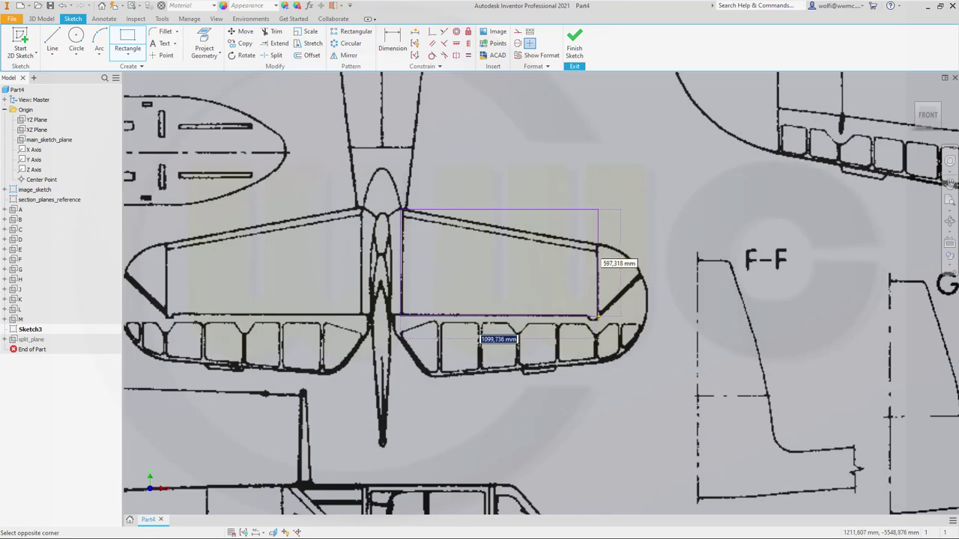
pyautogui.click(598, 317)
pyautogui.scroll(-1, 697, 278)
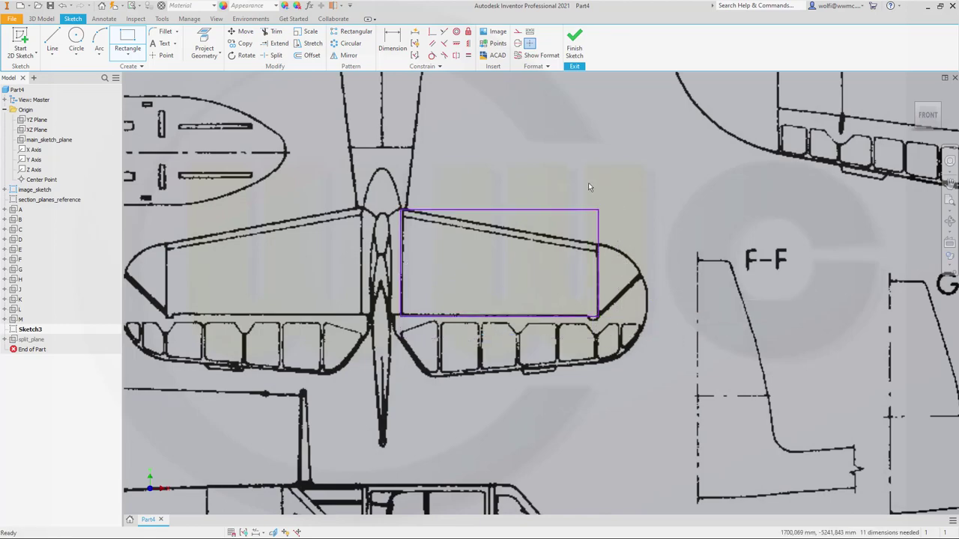
# Dimension the wing rectangle: 565,68 to its left edge and 4266,947 from the centreline
pyautogui.press('Escape')
pyautogui.scroll(-3, 601, 177)
pyautogui.moveTo(589, 150); pyautogui.dragTo(535, 364, button='middle')
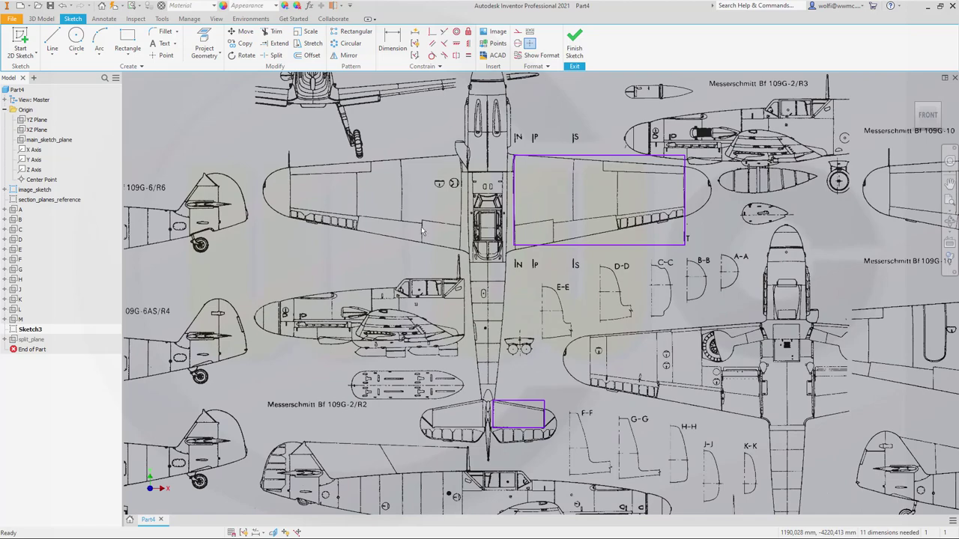
pyautogui.click(393, 41)
pyautogui.moveTo(439, 163); pyautogui.dragTo(371, 288, button='middle')
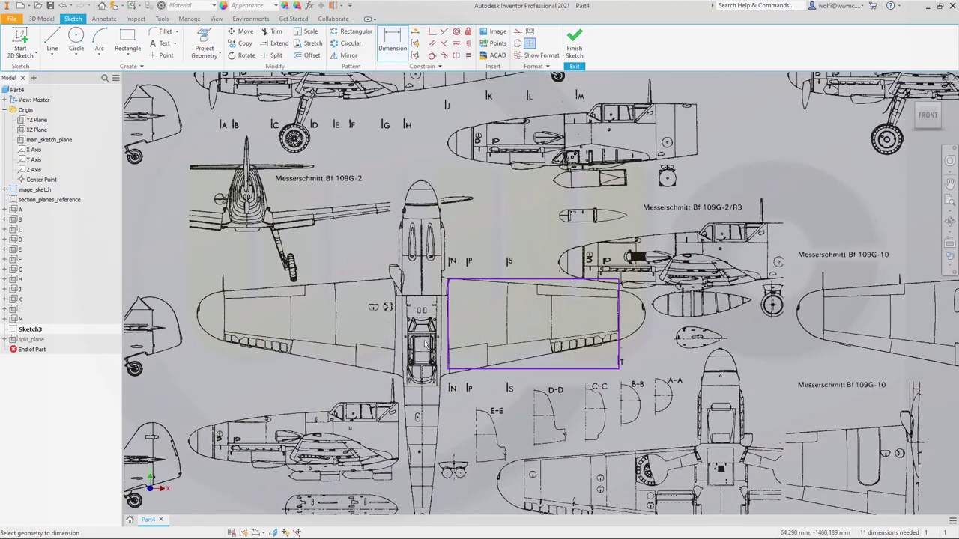
pyautogui.click(449, 311)
pyautogui.click(443, 163)
pyautogui.click(474, 203)
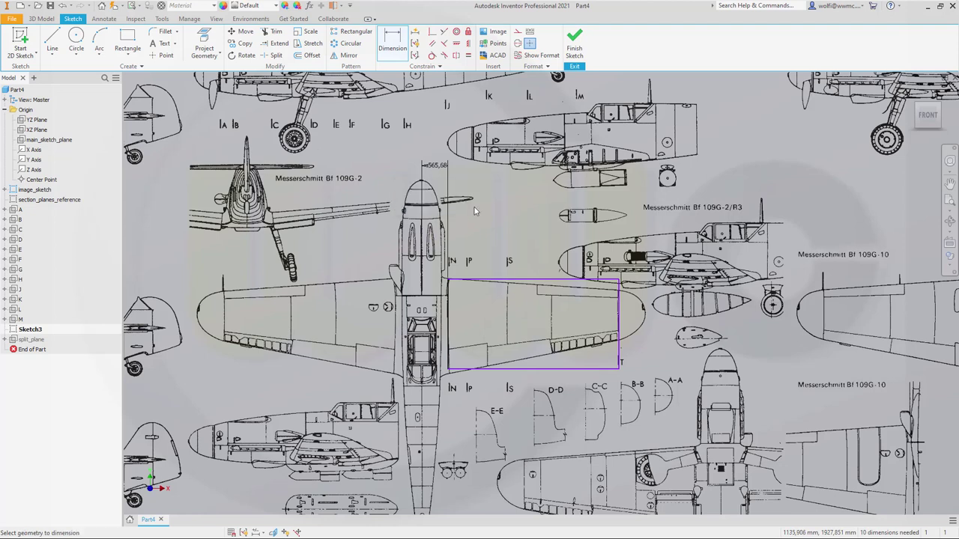
pyautogui.click(423, 298)
pyautogui.click(619, 323)
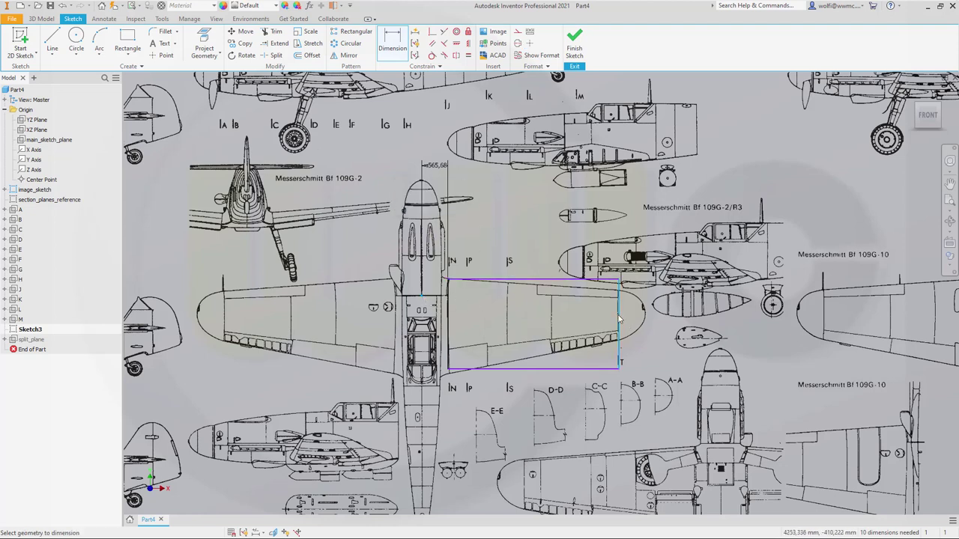
pyautogui.click(536, 228)
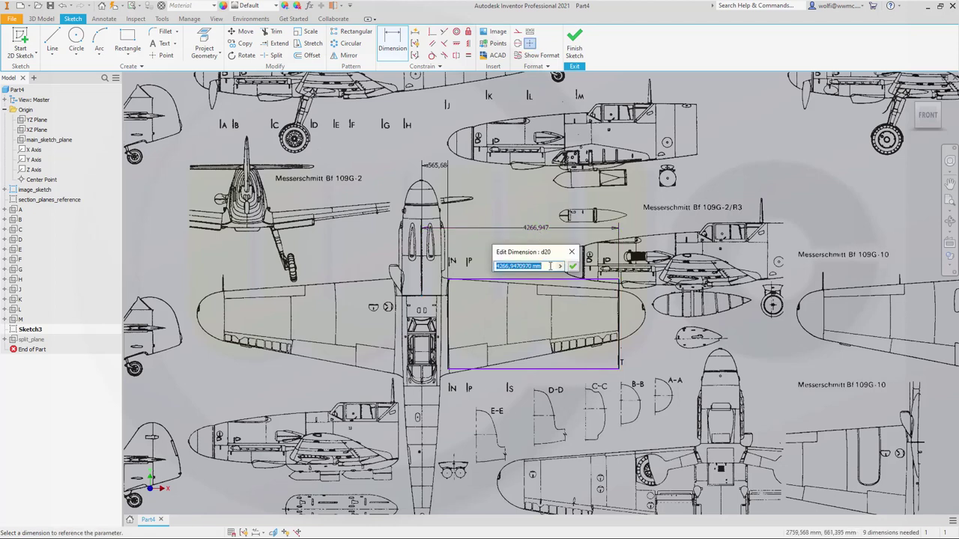
pyautogui.click(572, 267)
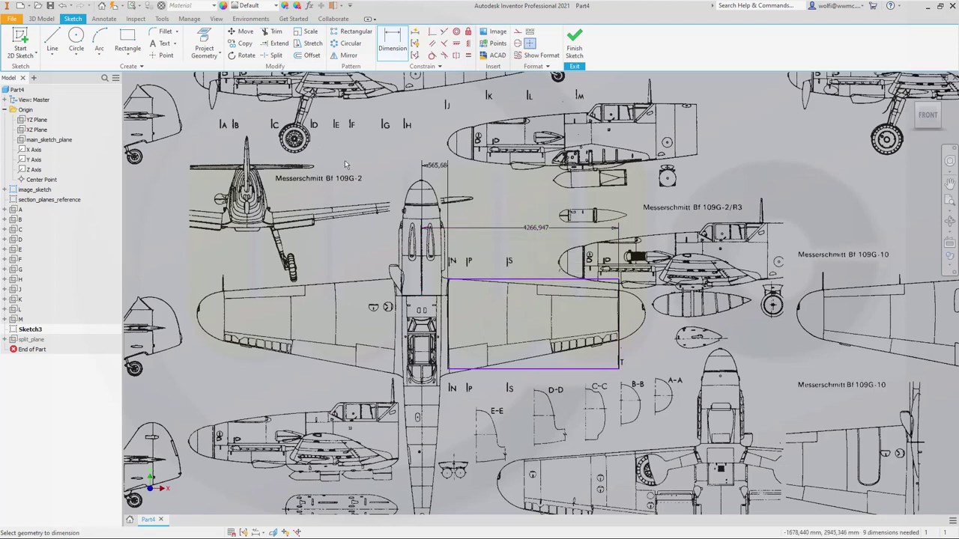
# Dimension the tail: 117,454 to the tail line and 1222,772 from the centreline
pyautogui.moveTo(538, 421); pyautogui.dragTo(527, 225, button='middle')
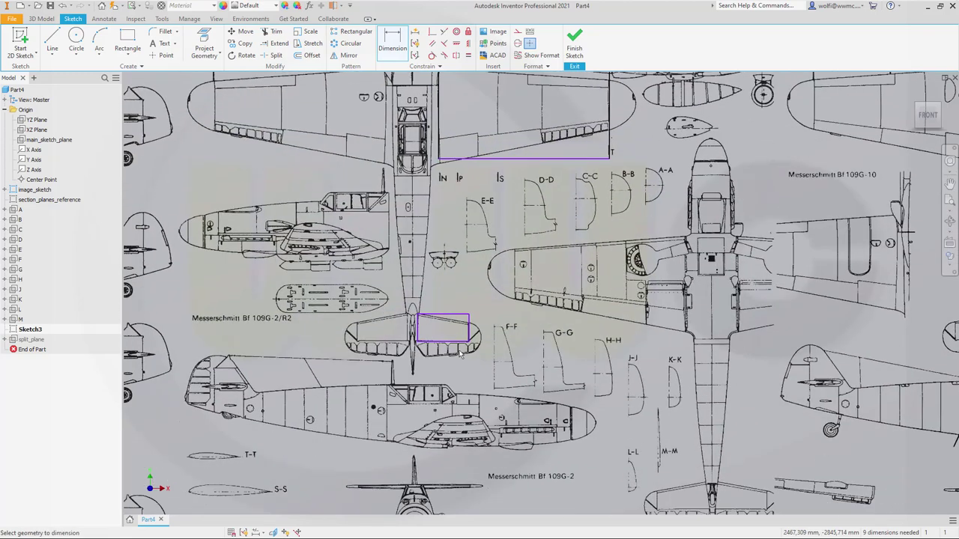
pyautogui.moveTo(443, 147)
pyautogui.mouseDown(button='middle')
pyautogui.moveTo(383, 73)
pyautogui.moveTo(478, 263)
pyautogui.mouseUp(button='middle')
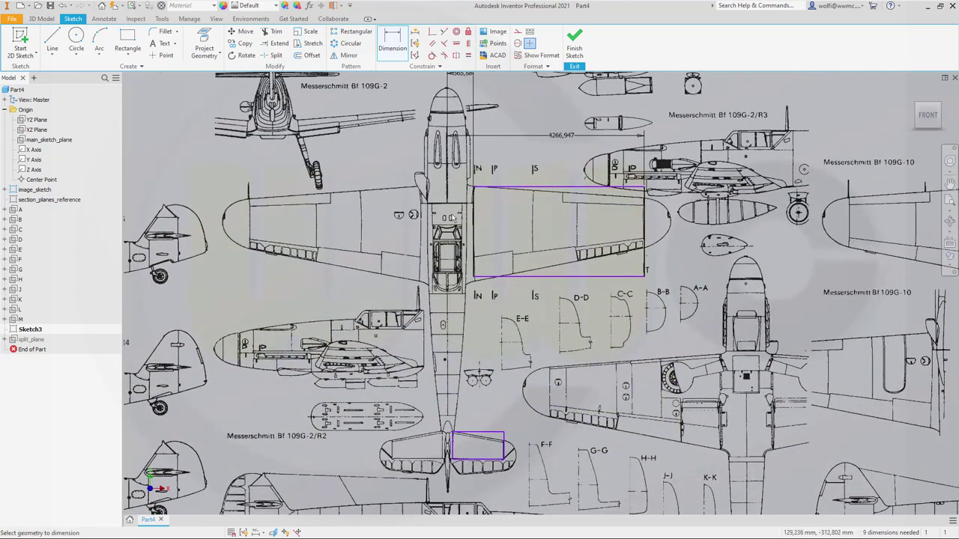
pyautogui.click(451, 445)
pyautogui.click(451, 341)
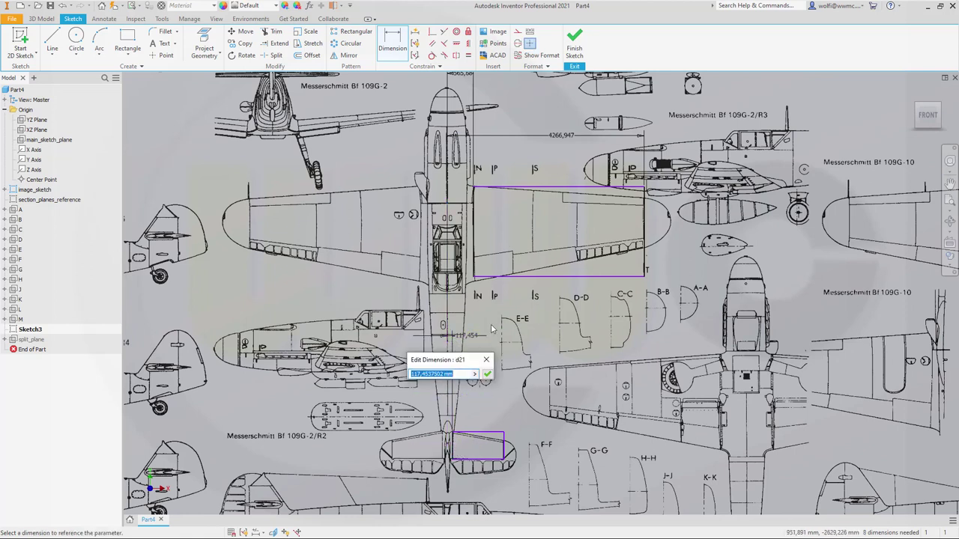
pyautogui.click(488, 375)
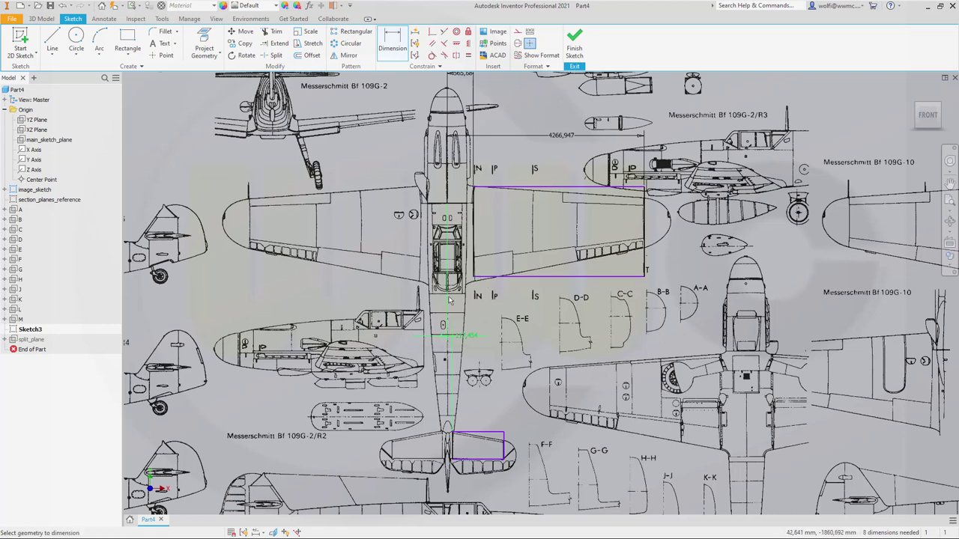
pyautogui.click(449, 226)
pyautogui.click(505, 446)
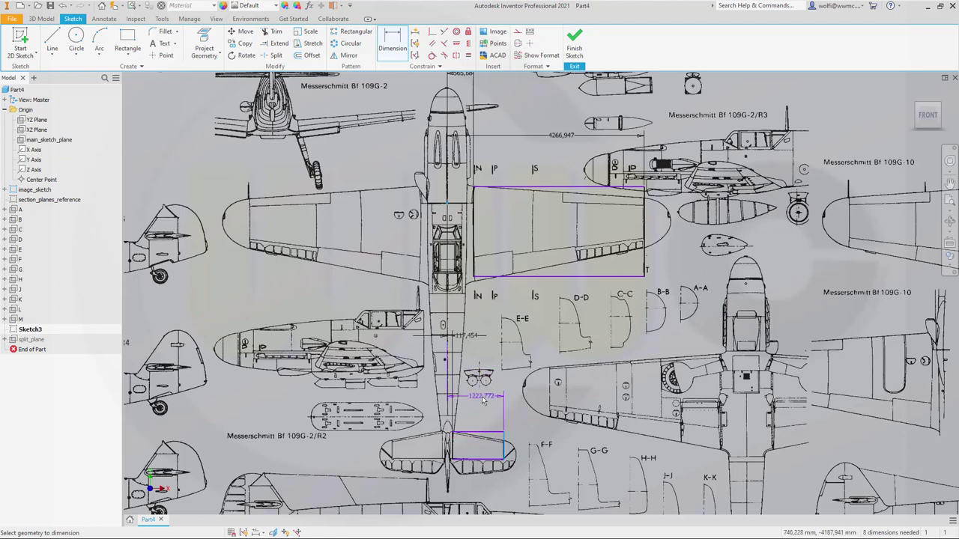
pyautogui.click(483, 398)
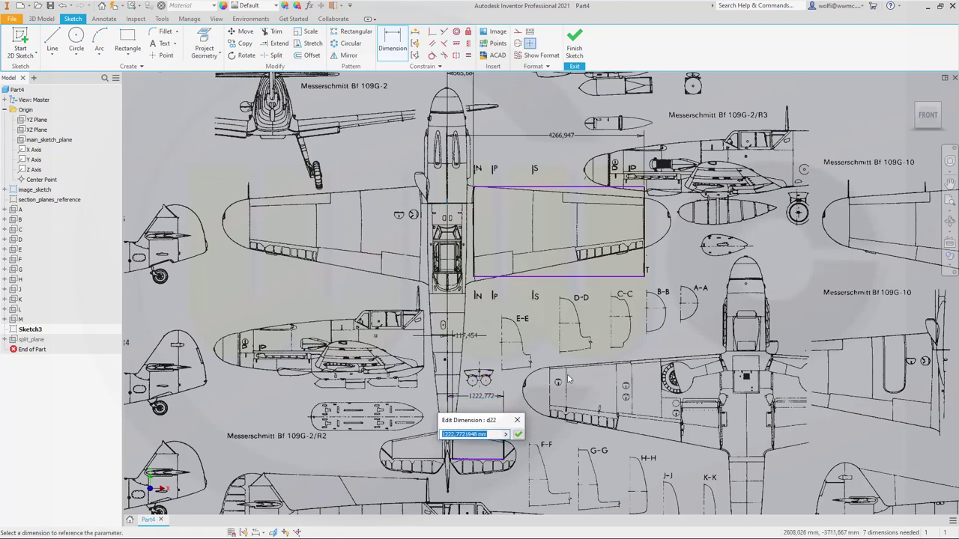
pyautogui.press('Return')
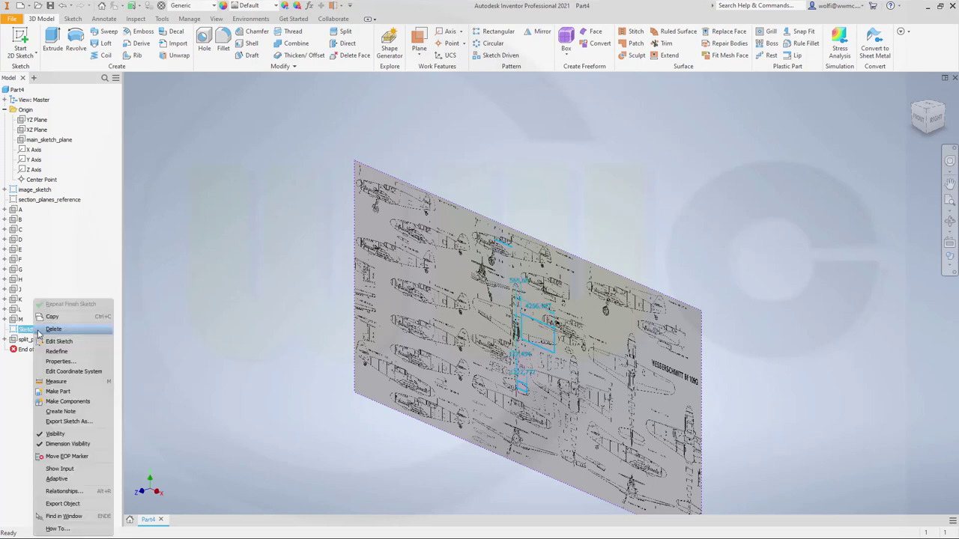
# Hide Sketch3 and add a work plane offset 565 mm from main_sketch_plane
pyautogui.click(65, 439)
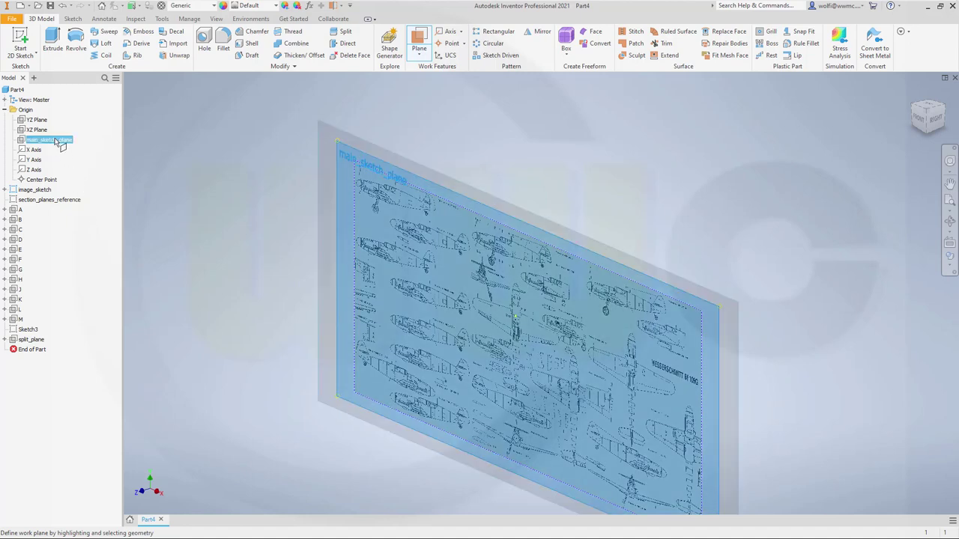
pyautogui.moveTo(315, 249); pyautogui.dragTo(262, 279)
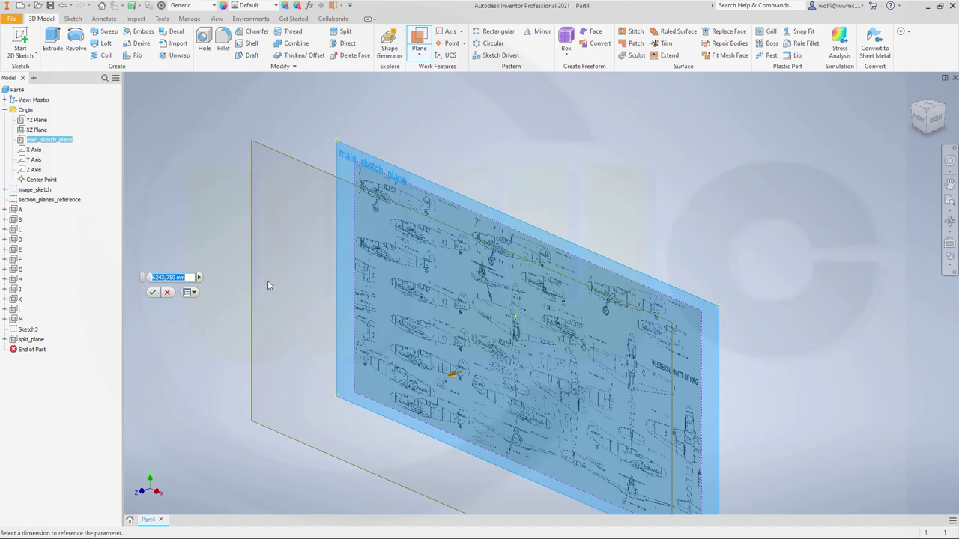
pyautogui.write('565')
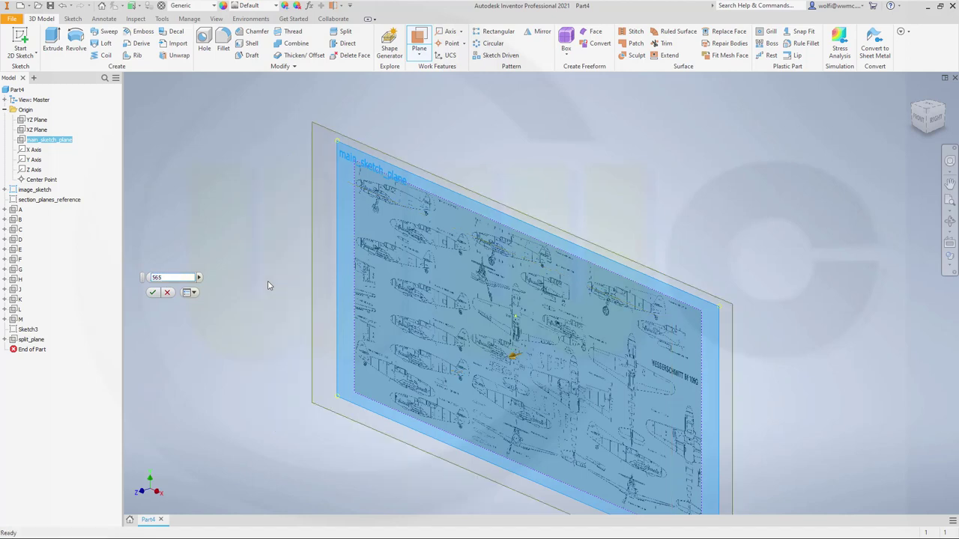
pyautogui.press('Return')
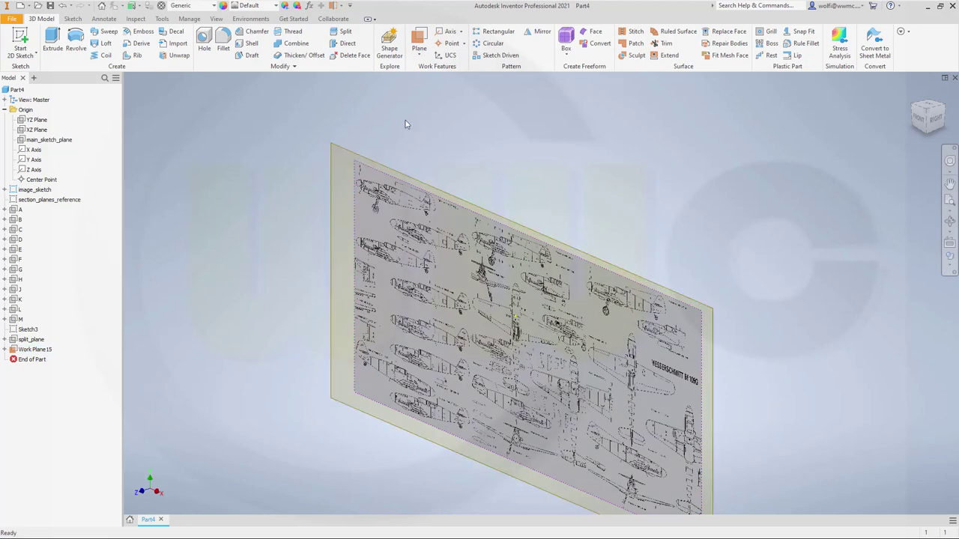
# Add a 4265 mm offset plane and two more offset planes from main_sketch_plane
pyautogui.click(418, 42)
pyautogui.click(49, 140)
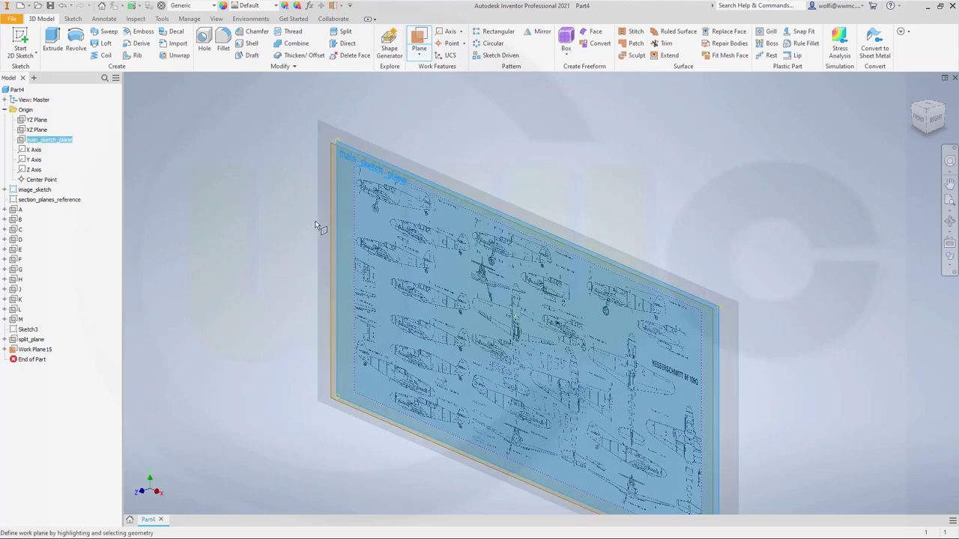
pyautogui.moveTo(322, 225); pyautogui.dragTo(252, 270)
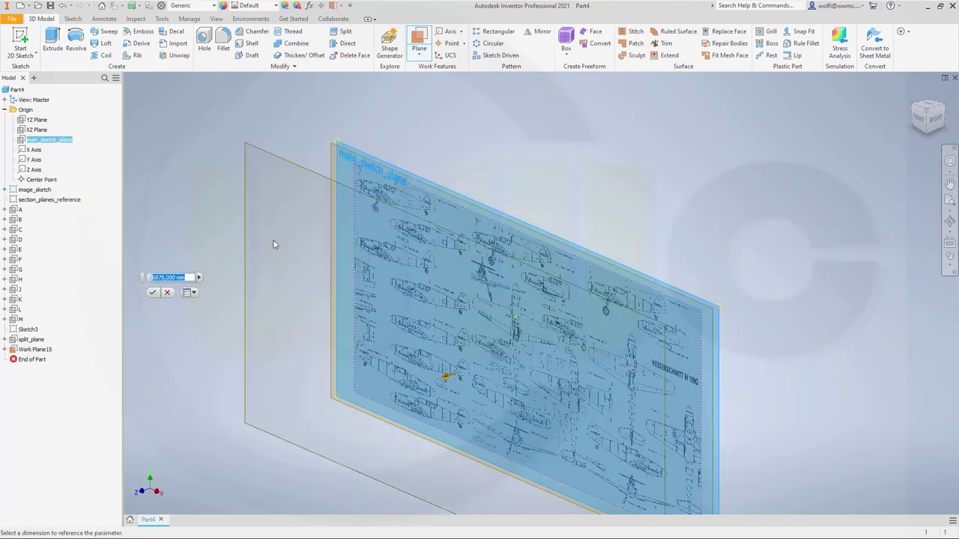
pyautogui.write('4265')
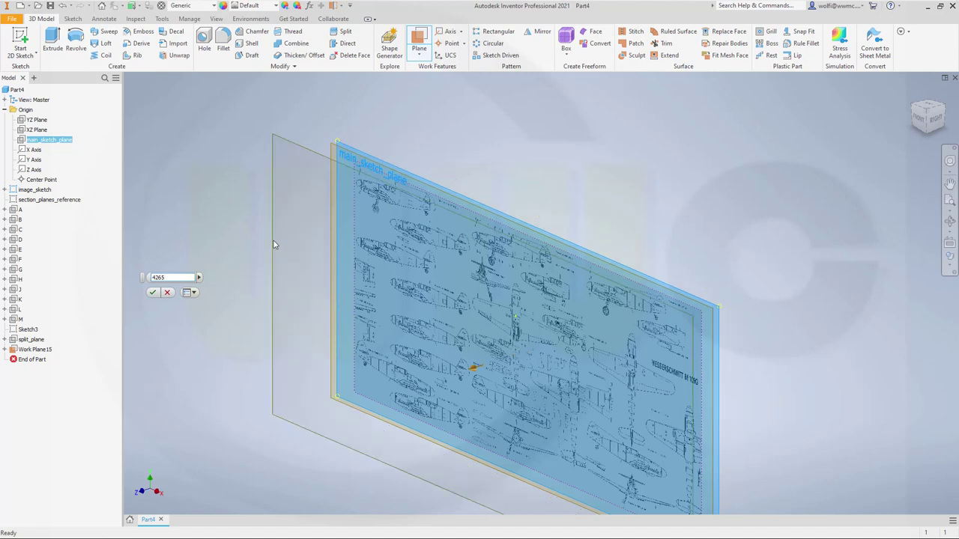
pyautogui.press('Return')
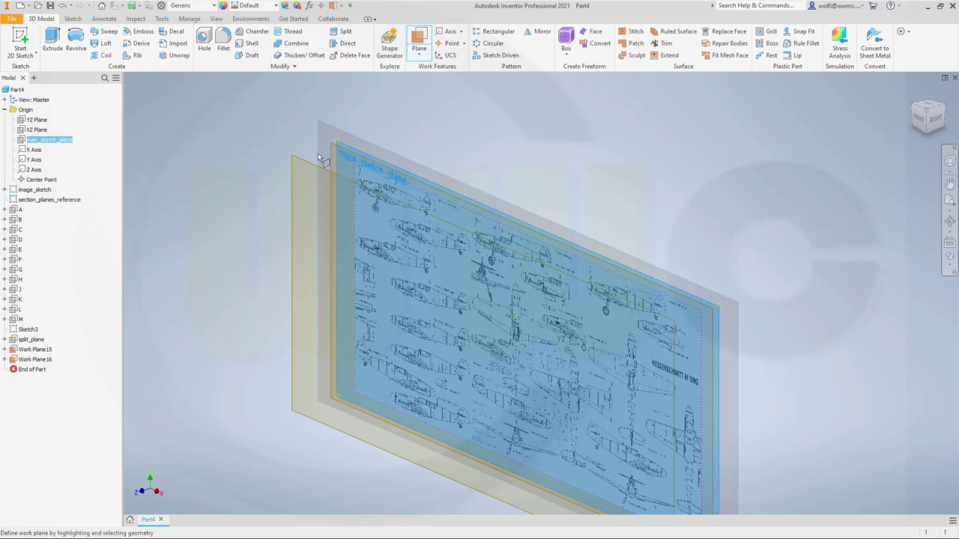
pyautogui.moveTo(283, 176); pyautogui.dragTo(235, 209)
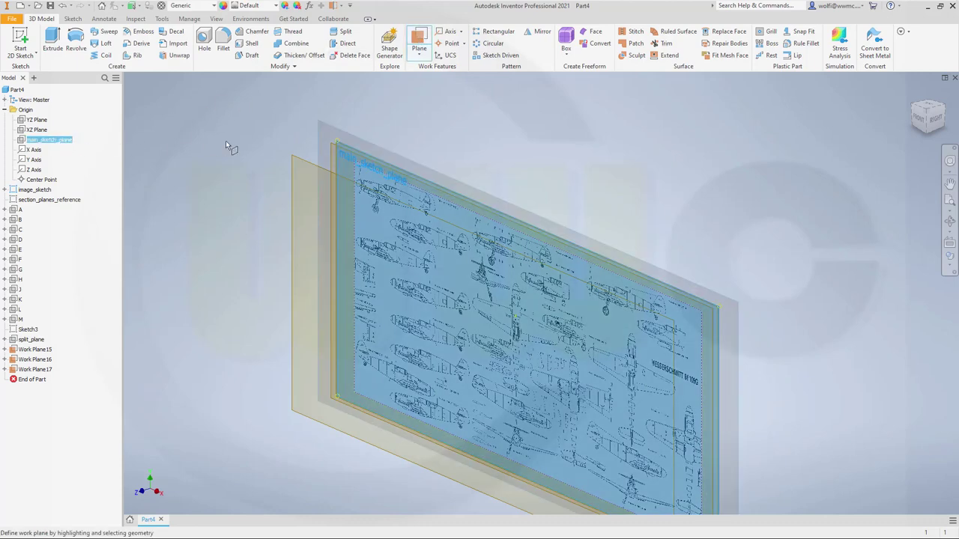
pyautogui.moveTo(316, 149); pyautogui.dragTo(233, 193)
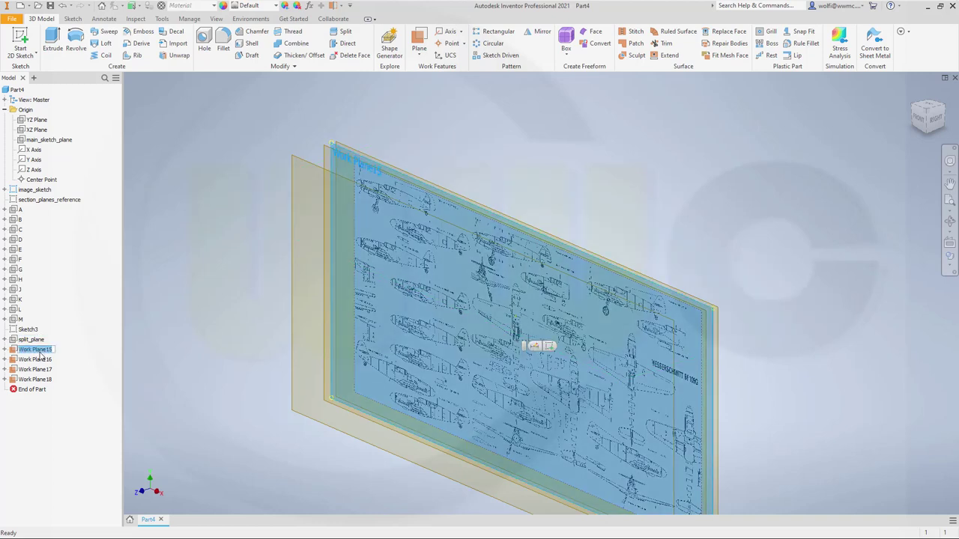
# Rename Work Plane15 and Work Plane16 to inner_wing and outer_wing
pyautogui.click(48, 350)
pyautogui.write('inner_wing')
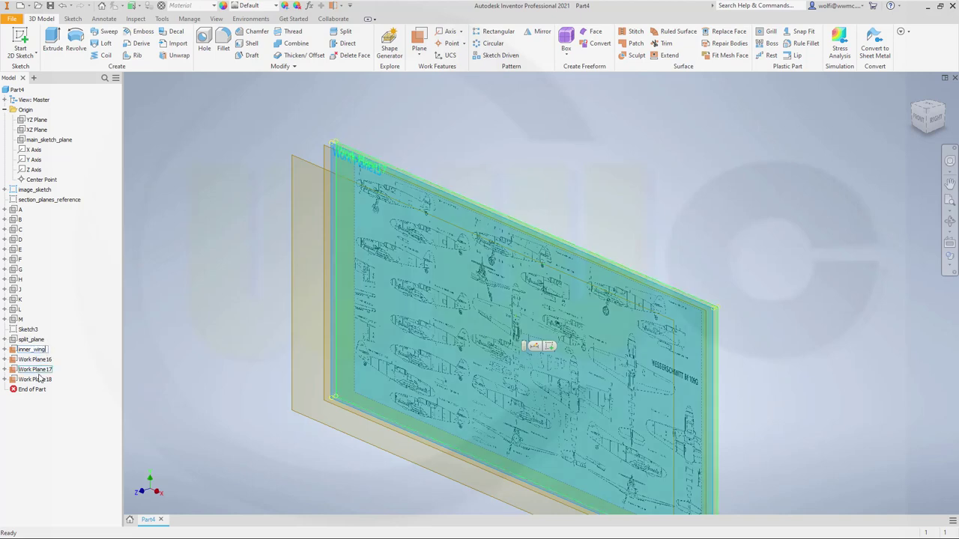
pyautogui.press('Return')
pyautogui.click(39, 361)
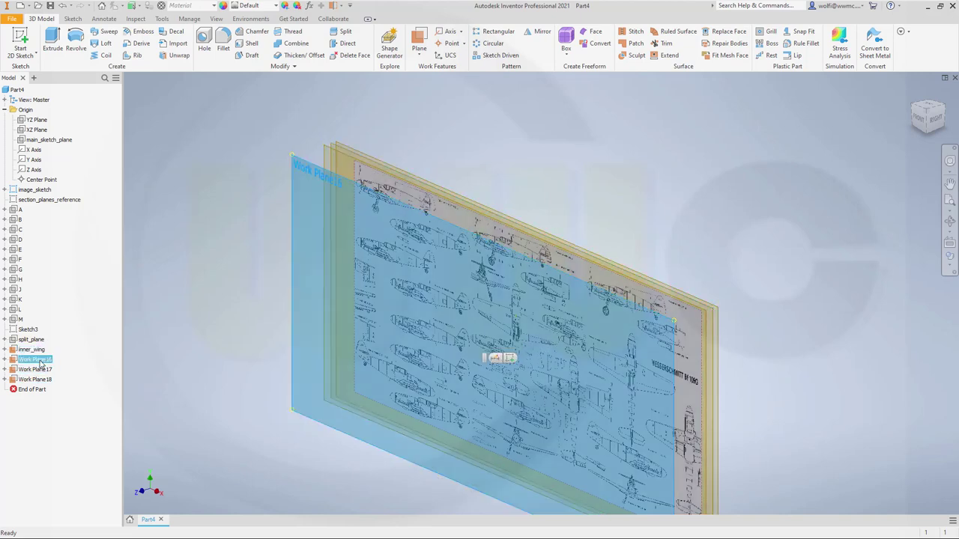
pyautogui.click(39, 361)
pyautogui.write('d')
pyautogui.write('uter_wing')
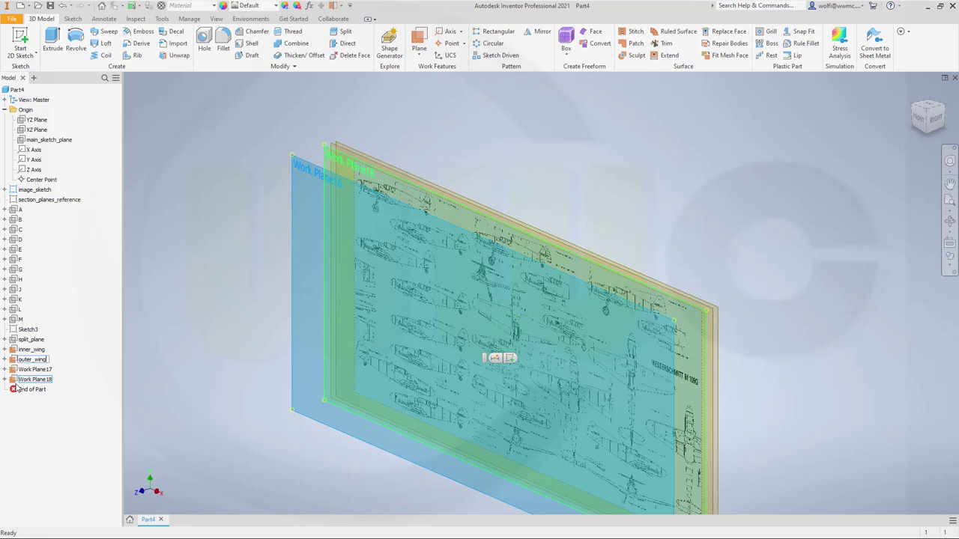
pyautogui.press('Return')
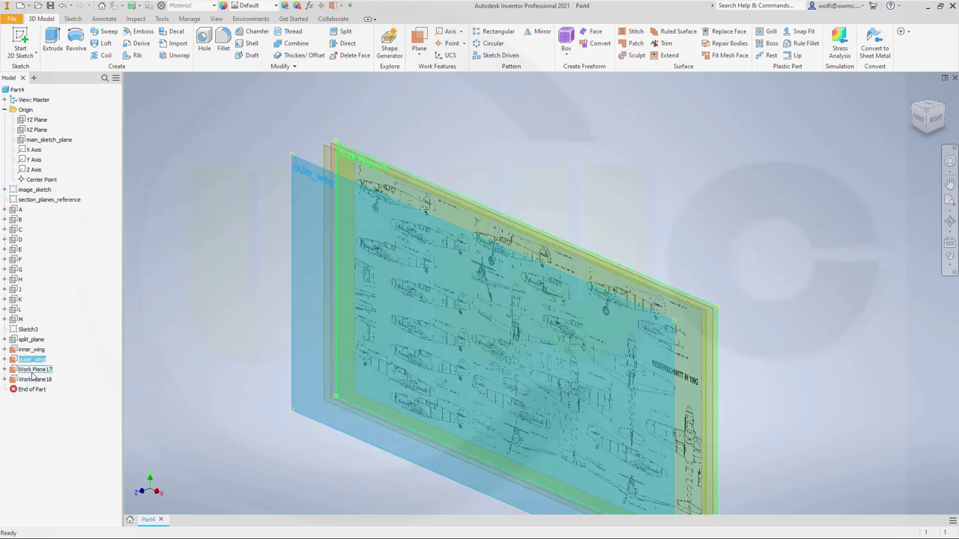
# Name the rudder planes inner_rudder and outer_rudder, then select all four planes
pyautogui.click(42, 370)
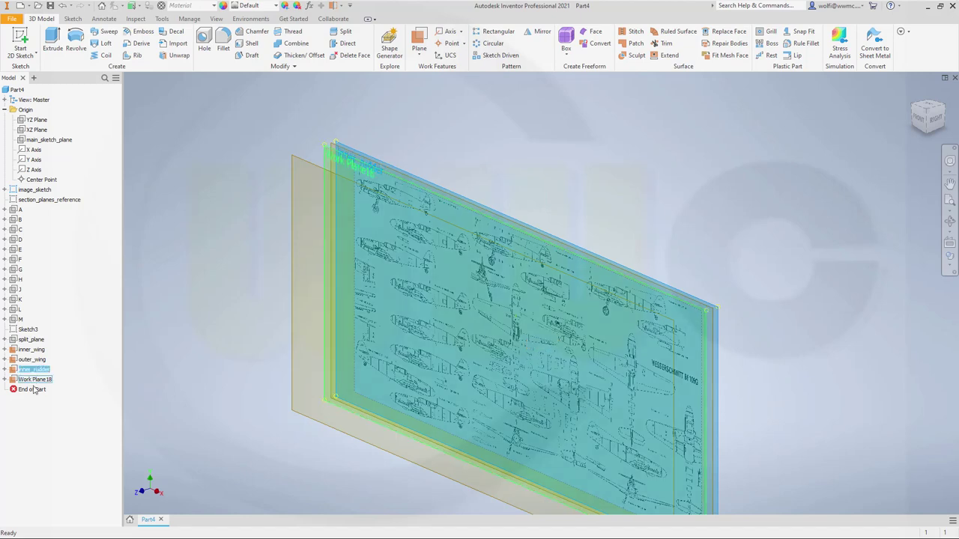
pyautogui.click(34, 380)
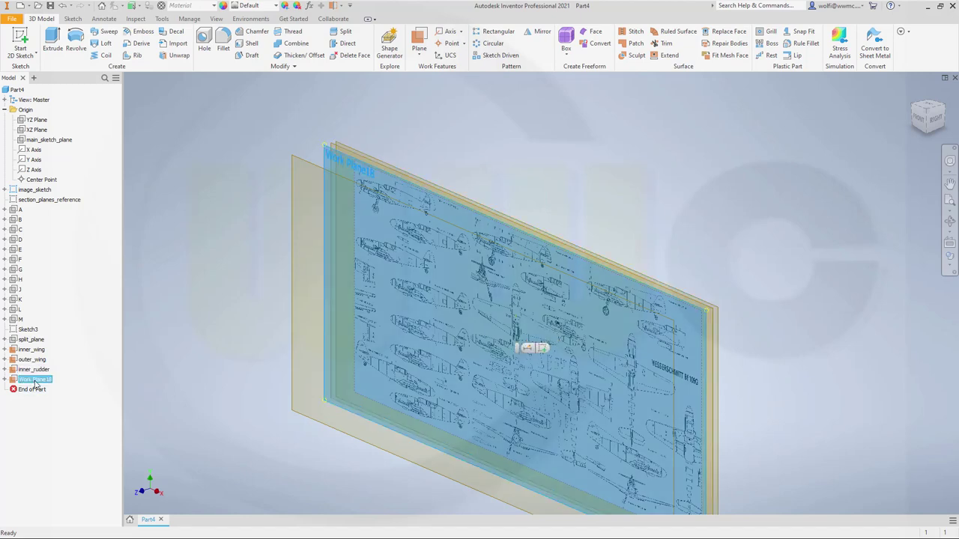
pyautogui.click(35, 380)
pyautogui.write('outer_rudder')
pyautogui.click(38, 406)
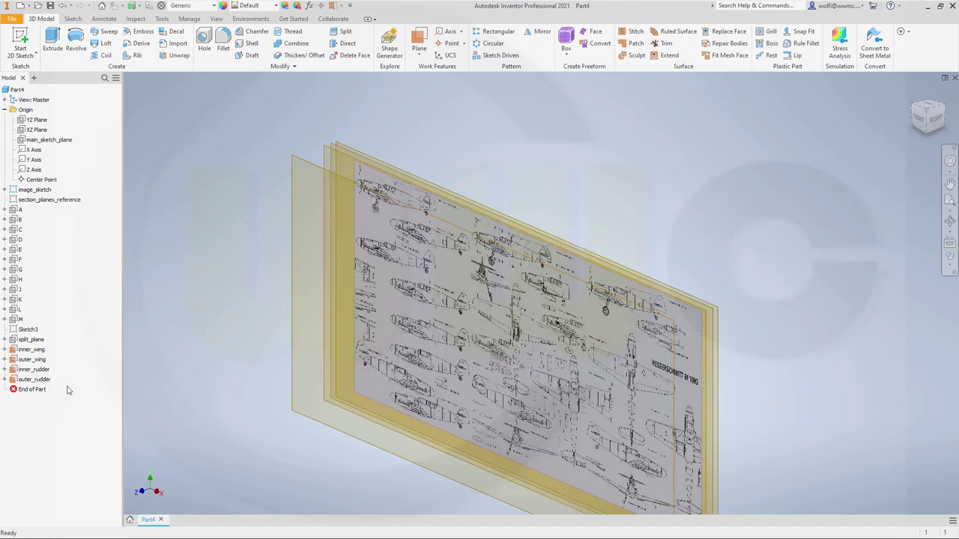
pyautogui.click(41, 350)
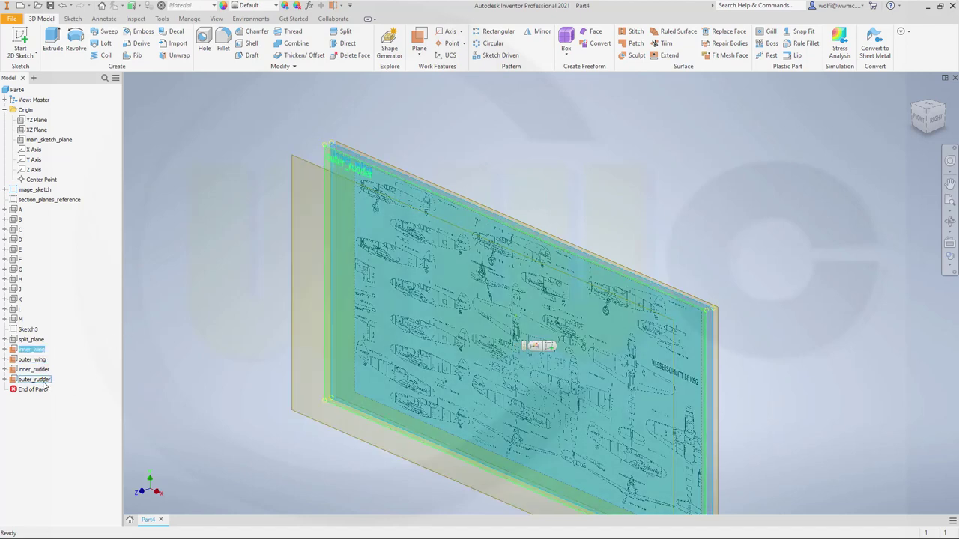
pyautogui.keyDown('shift'); pyautogui.click(44, 380); pyautogui.keyUp('shift')
pyautogui.rightClick(44, 380)
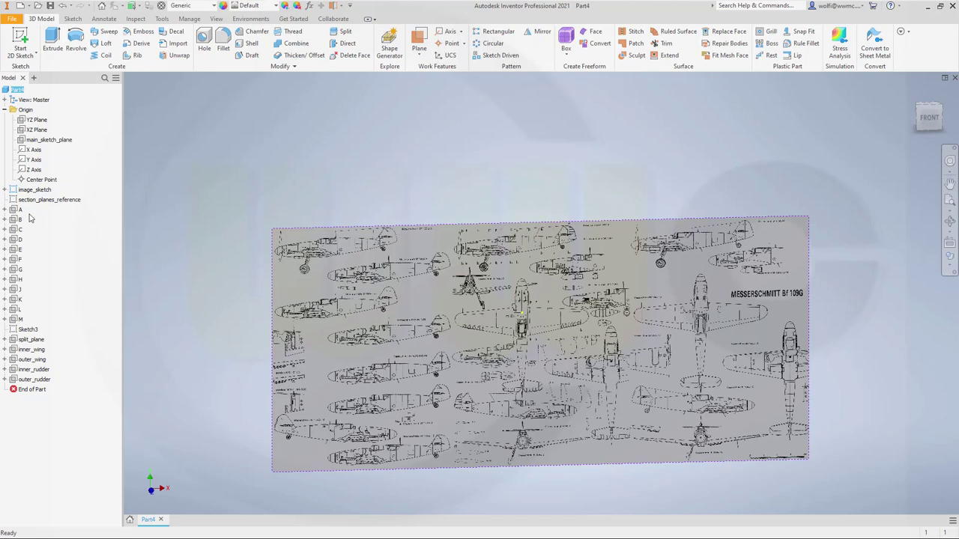
# Start Sketch4 on main_sketch_plane and trace the lower fuselage from nose to tail with a three-point arc
pyautogui.click(56, 141)
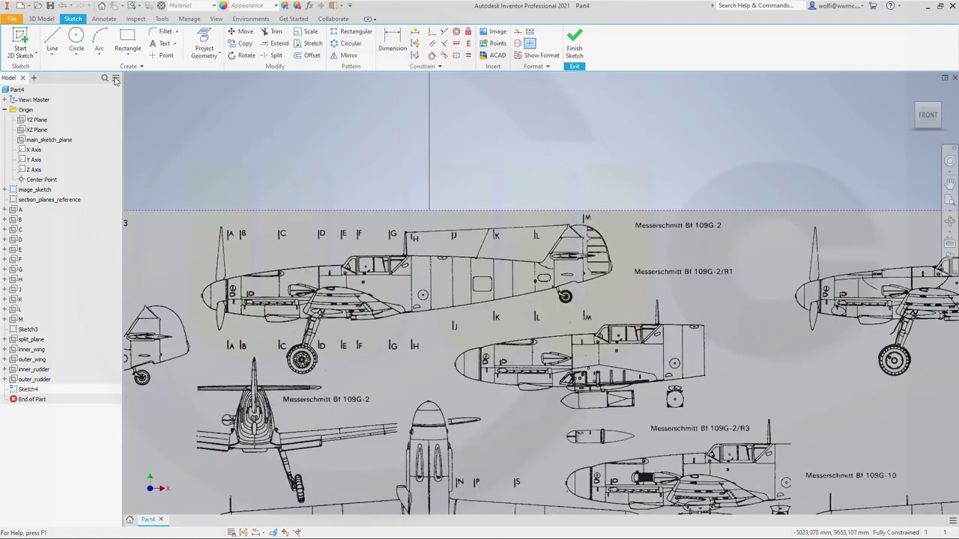
pyautogui.click(101, 58)
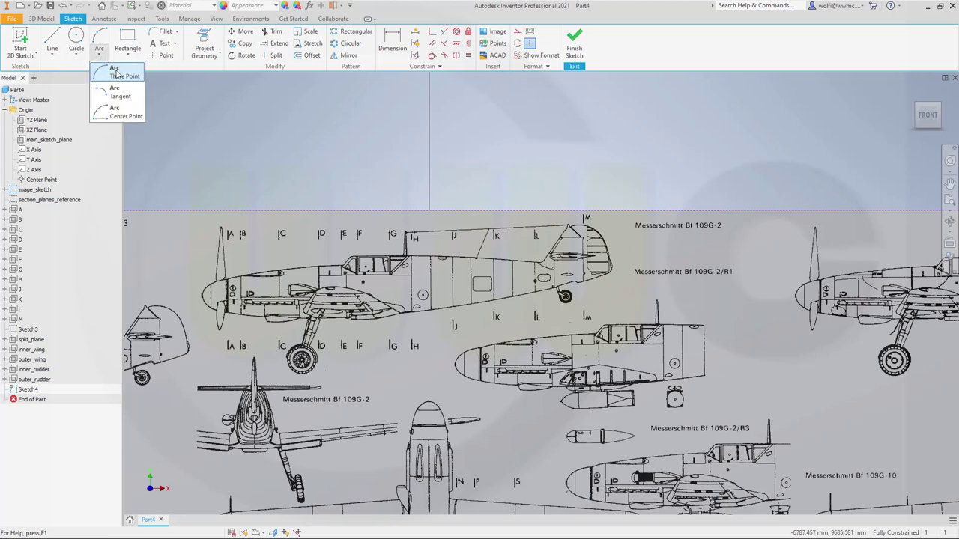
pyautogui.click(118, 74)
pyautogui.scroll(3, 242, 349)
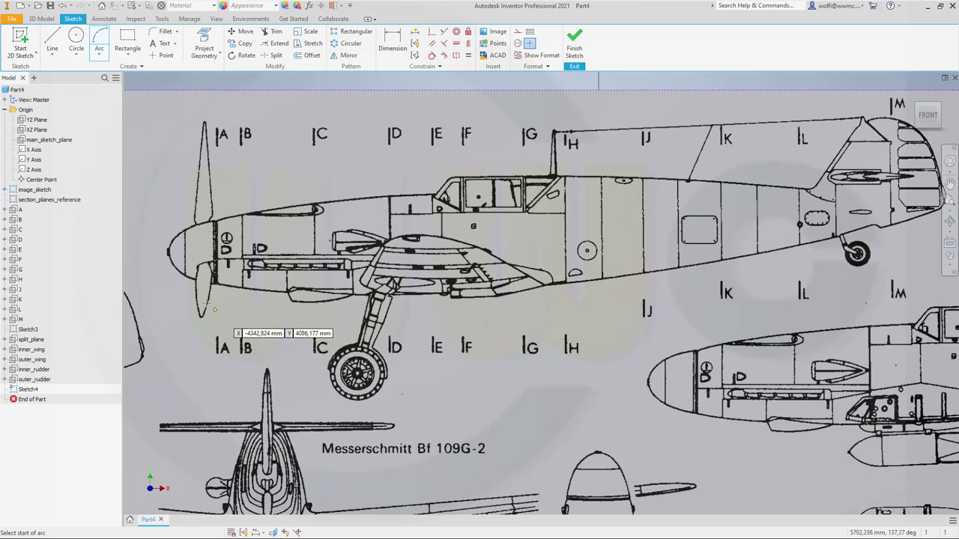
pyautogui.click(182, 289)
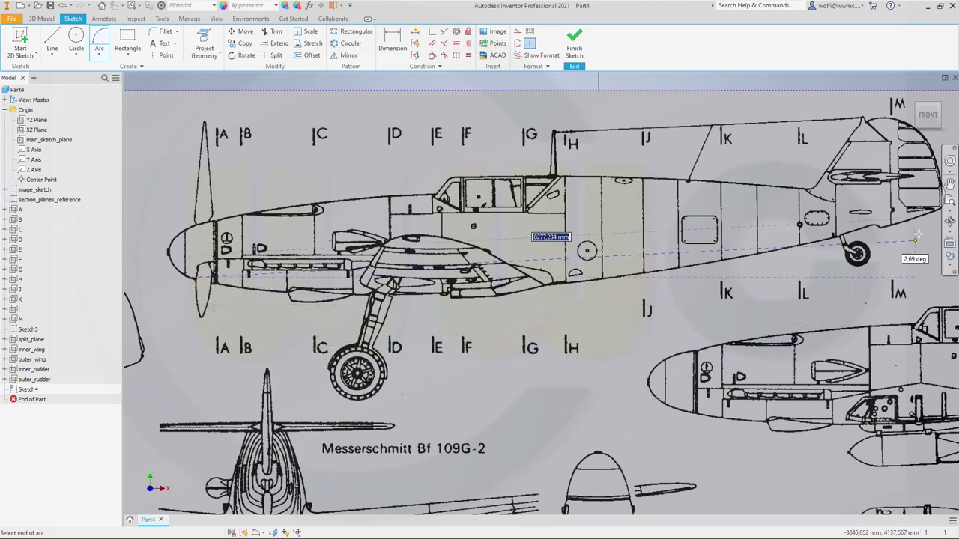
pyautogui.moveTo(914, 247); pyautogui.dragTo(862, 257, button='middle')
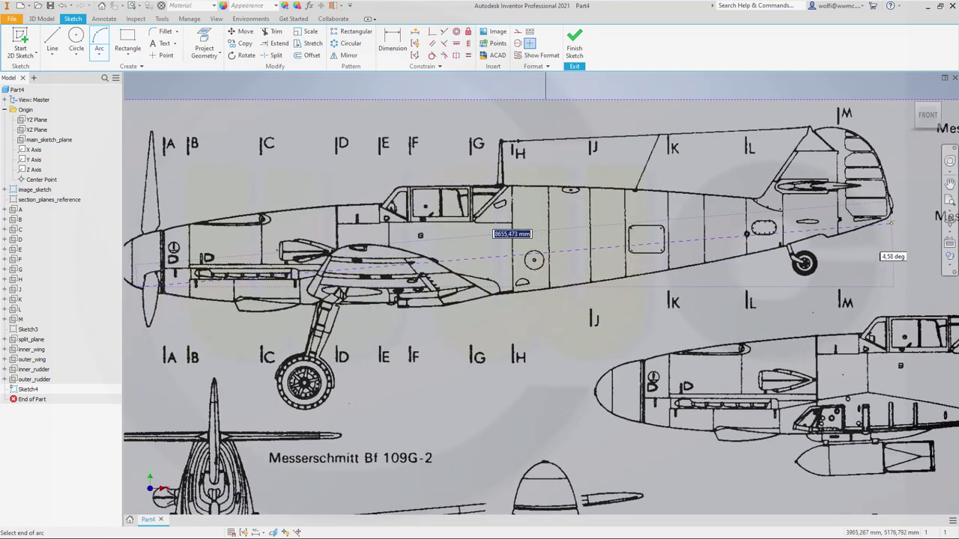
pyautogui.click(888, 215)
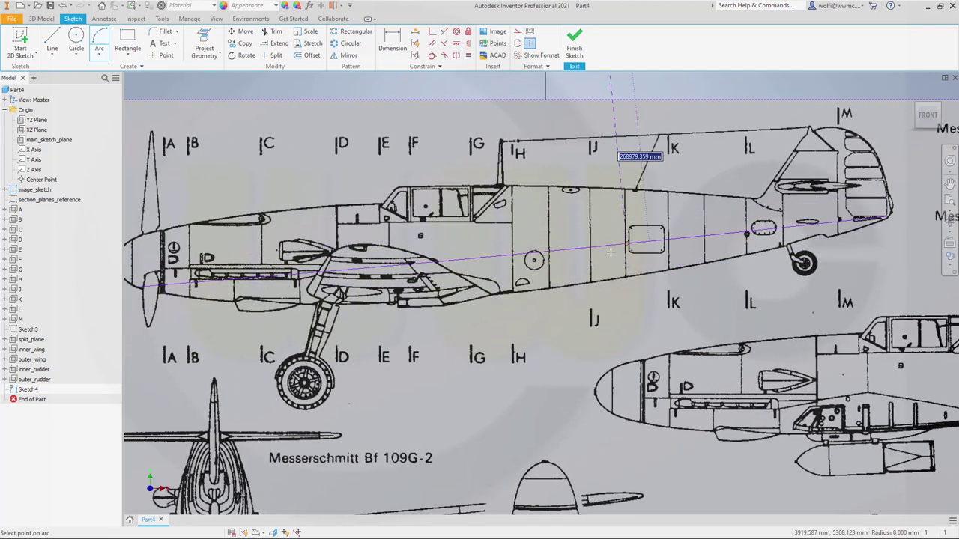
pyautogui.click(551, 292)
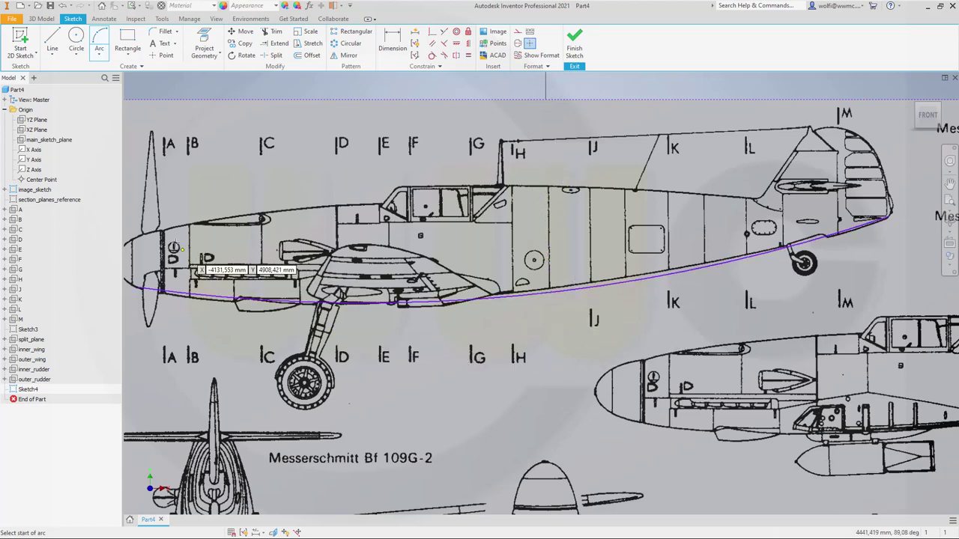
# Draw a three-point arc along the upper fuselage and adjust its front endpoint
pyautogui.click(377, 185)
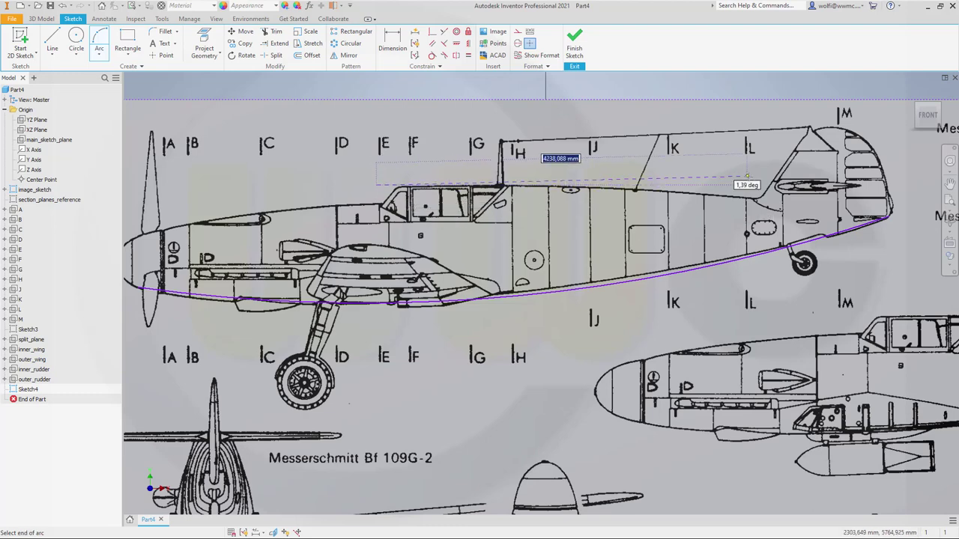
pyautogui.click(780, 198)
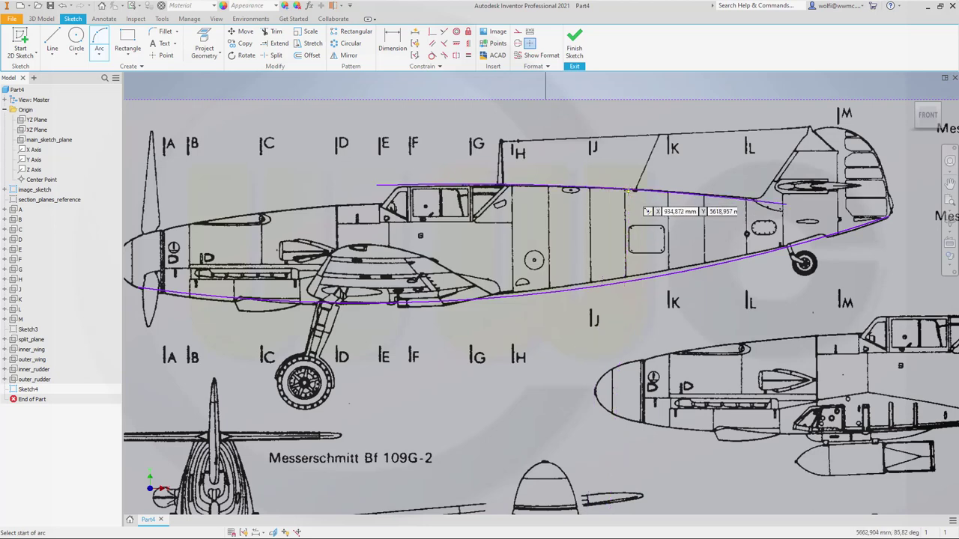
pyautogui.click(635, 190)
pyautogui.press('Escape')
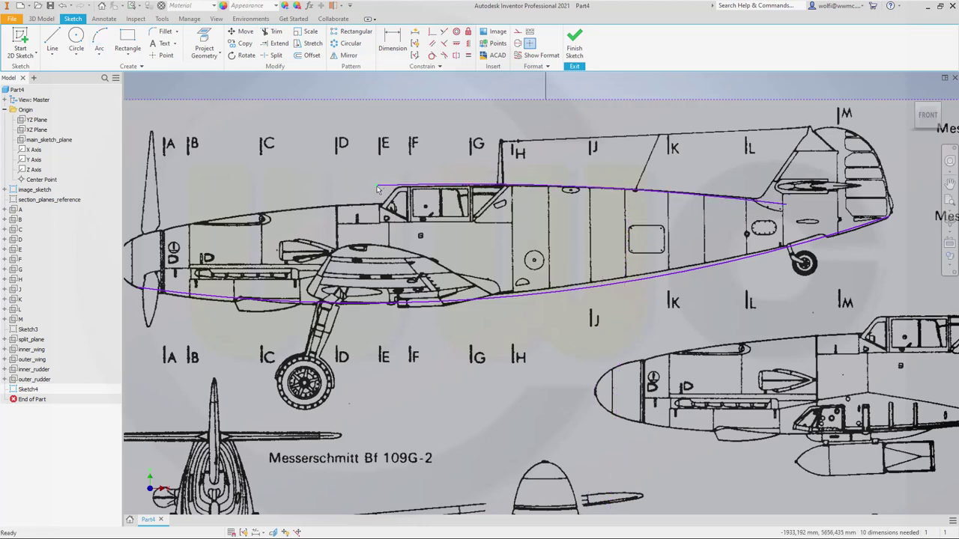
pyautogui.moveTo(375, 187); pyautogui.dragTo(376, 187)
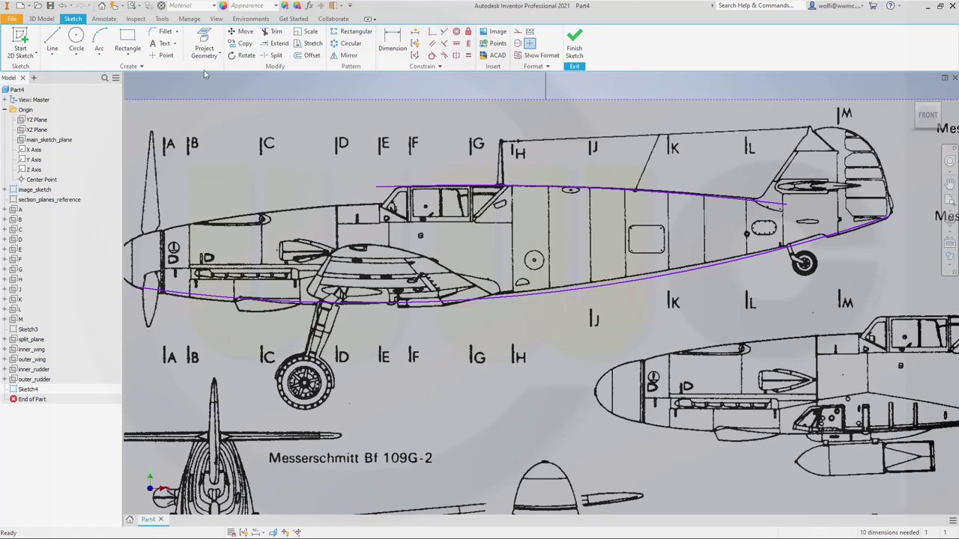
# Add a three-point arc from the nose to the canopy front, snap its endpoint, and finish the sketch
pyautogui.click(99, 41)
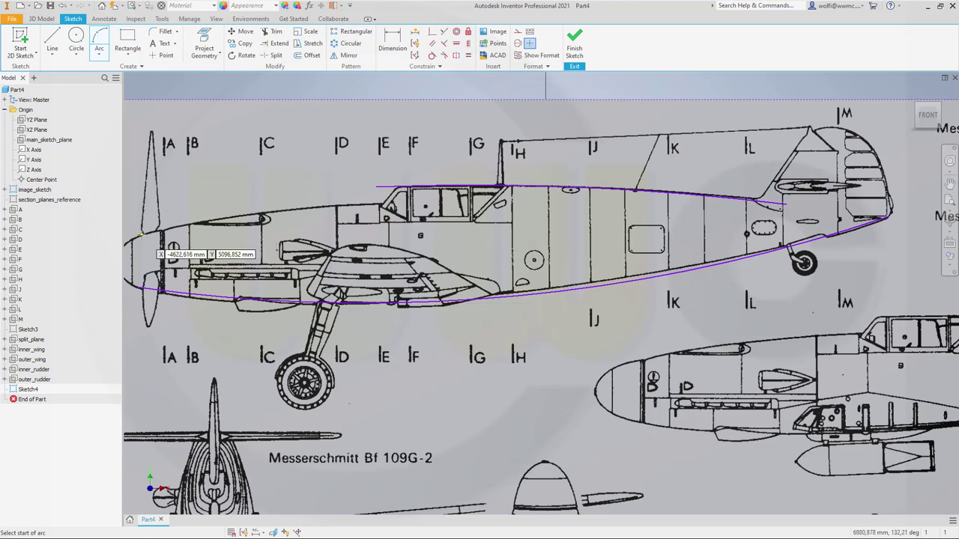
pyautogui.click(143, 210)
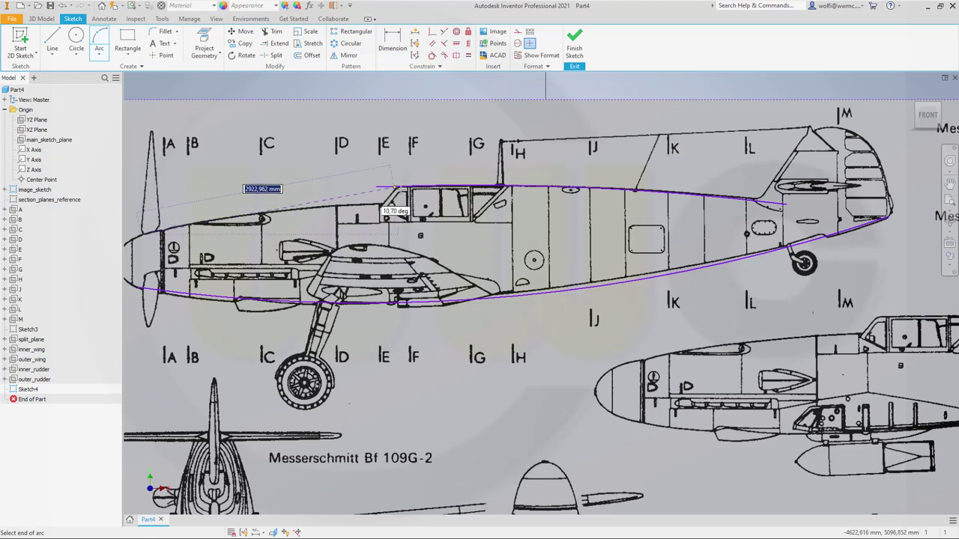
pyautogui.click(387, 203)
pyautogui.click(313, 204)
pyautogui.press('Escape')
pyautogui.scroll(-3, 400, 236)
pyautogui.scroll(8, 405, 234)
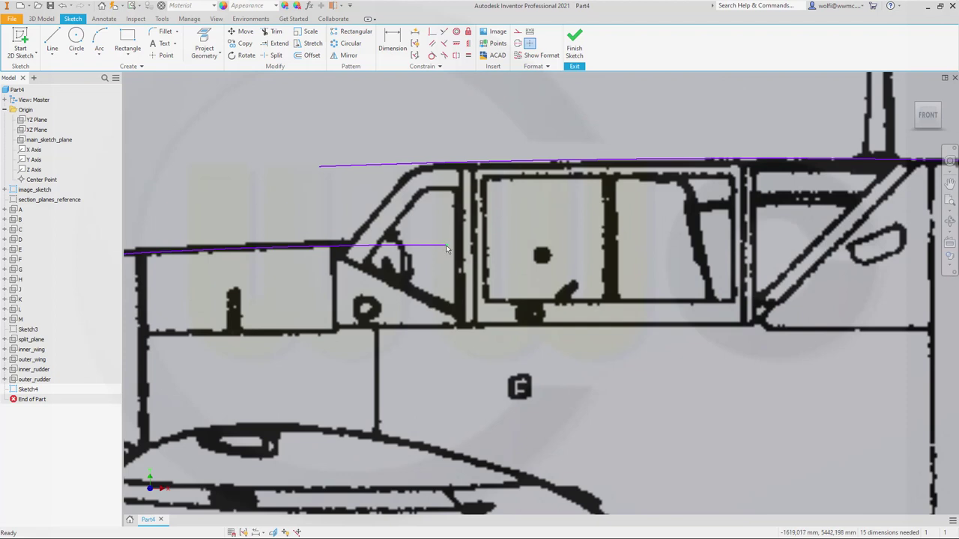
pyautogui.moveTo(445, 248); pyautogui.dragTo(448, 241)
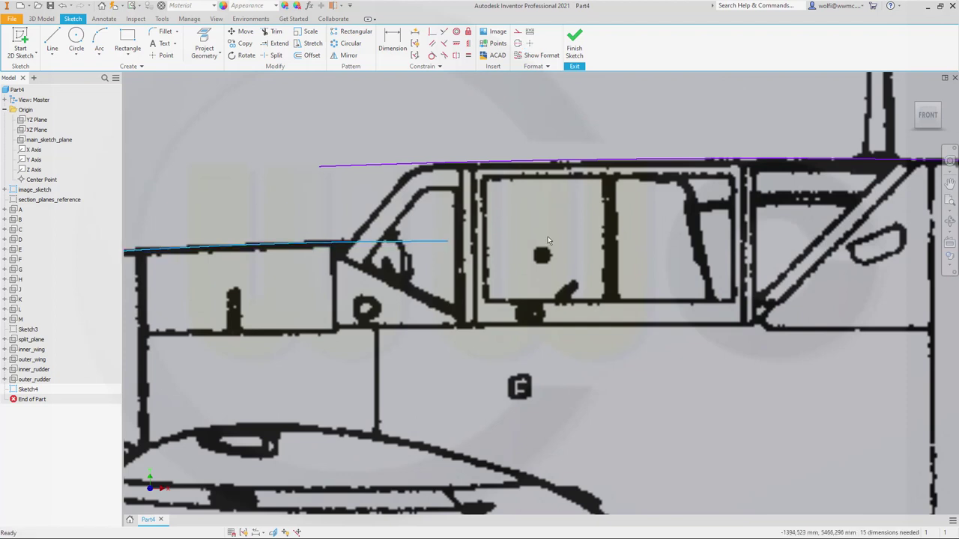
pyautogui.click(574, 53)
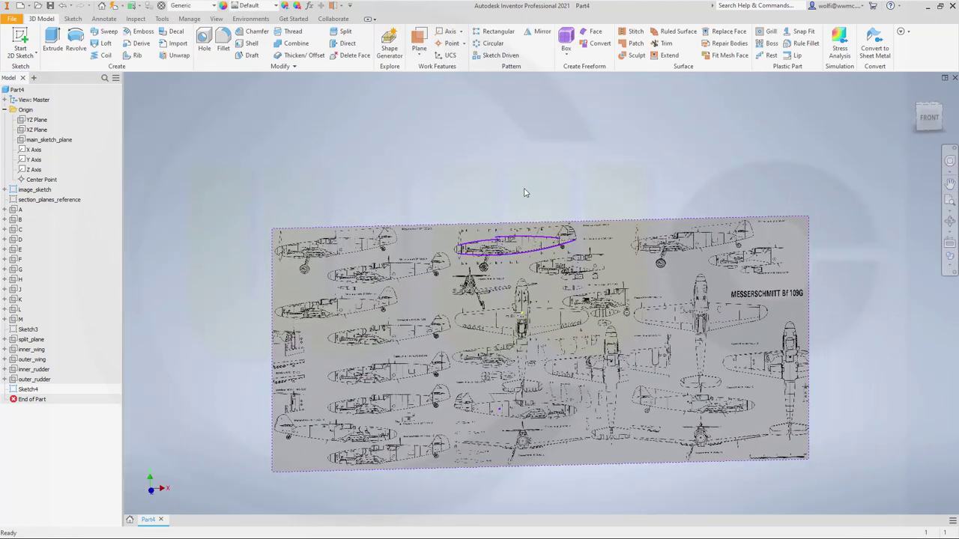
# Extrude one Sketch4 fuselage arc into a surface with the direction flipped
pyautogui.keyDown('shift'); pyautogui.moveTo(367, 324); pyautogui.dragTo(497, 299, button='middle'); pyautogui.keyUp('shift')
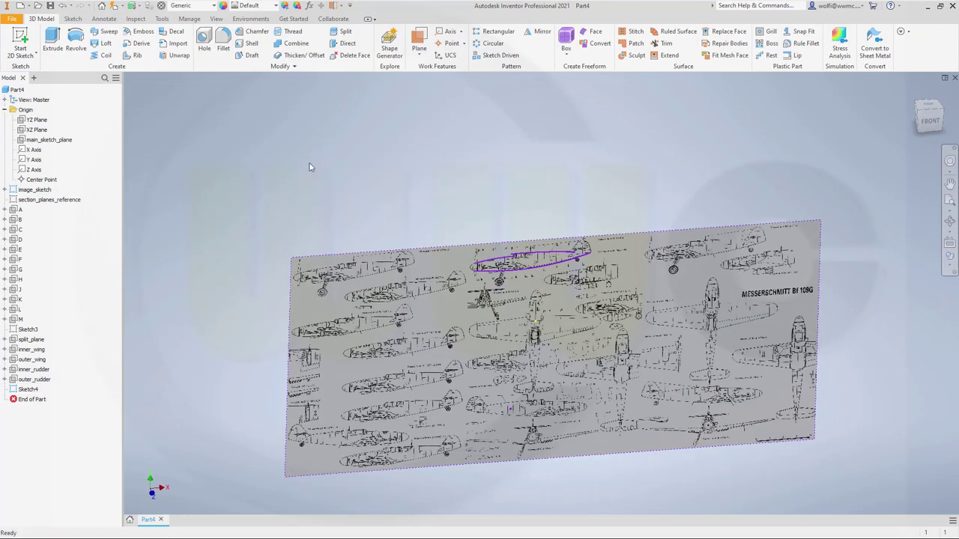
pyautogui.click(49, 41)
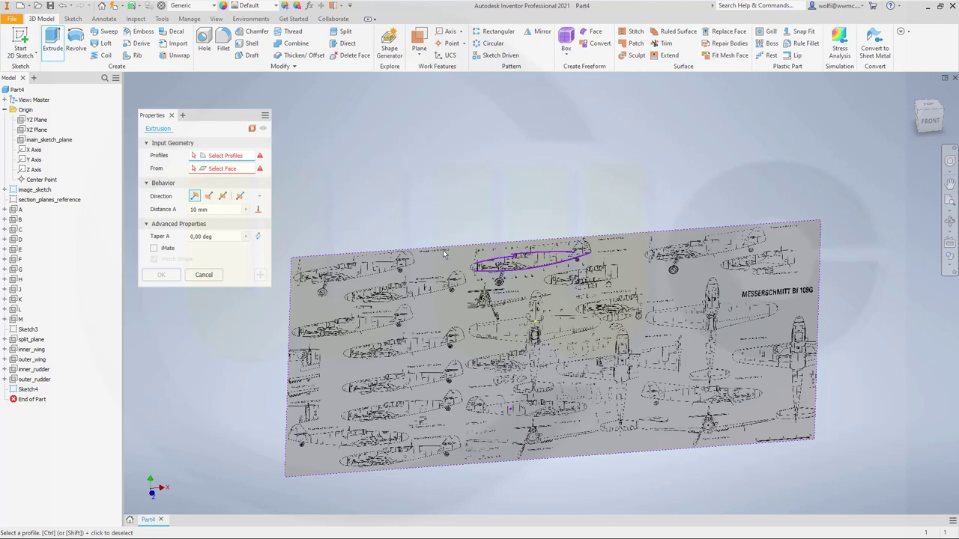
pyautogui.click(479, 260)
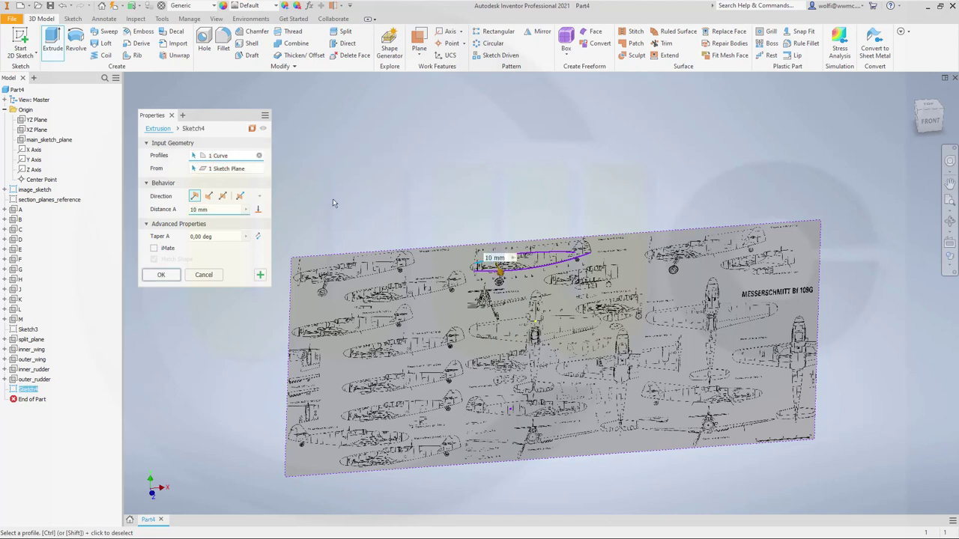
pyautogui.click(208, 196)
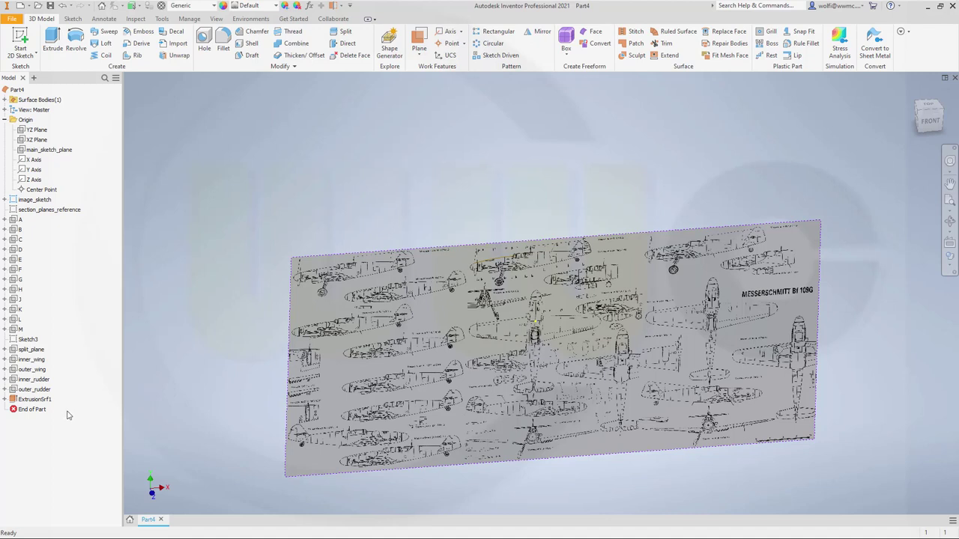
# Extrude a second fuselage arc into the flipped surface ExtrusionSrf2
pyautogui.click(5, 399)
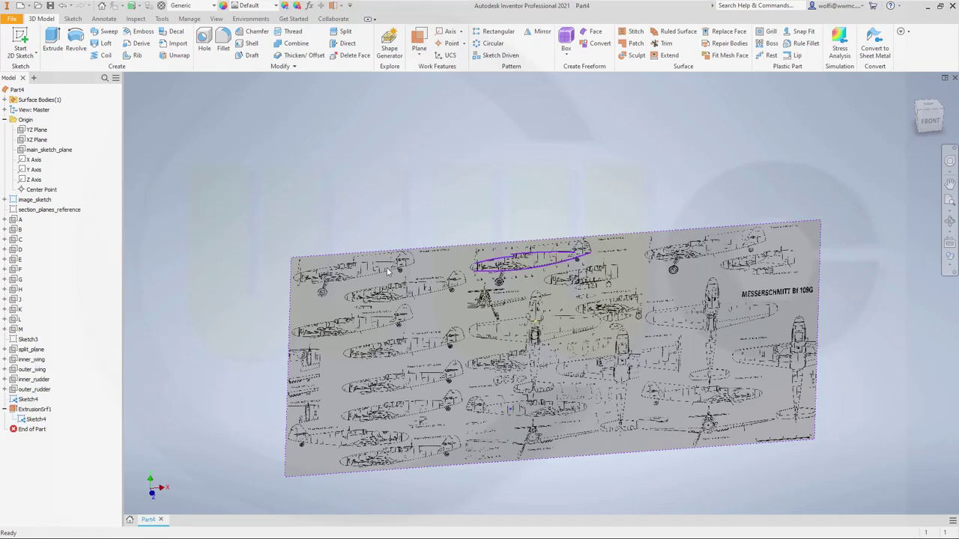
pyautogui.keyDown('shift'); pyautogui.moveTo(386, 268); pyautogui.dragTo(371, 240, button='middle'); pyautogui.keyUp('shift')
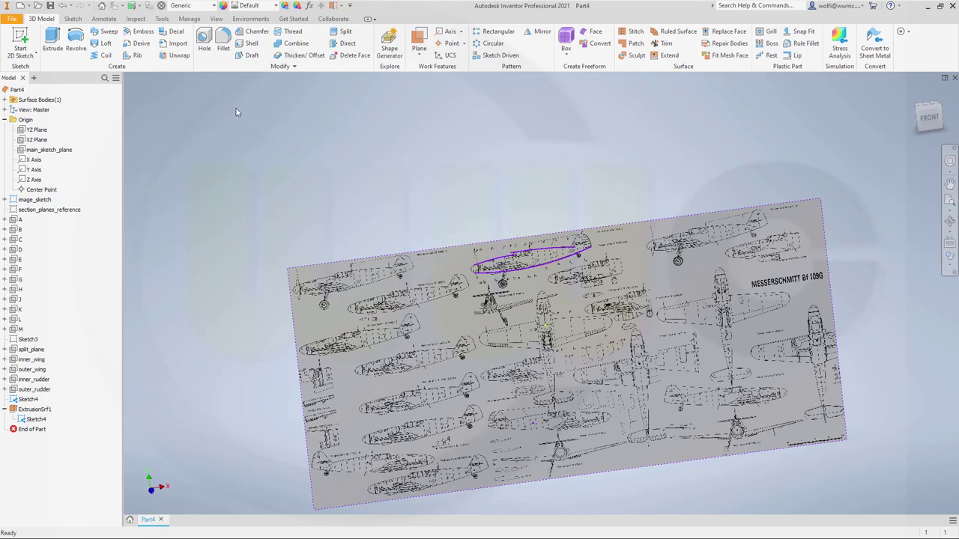
pyautogui.click(52, 41)
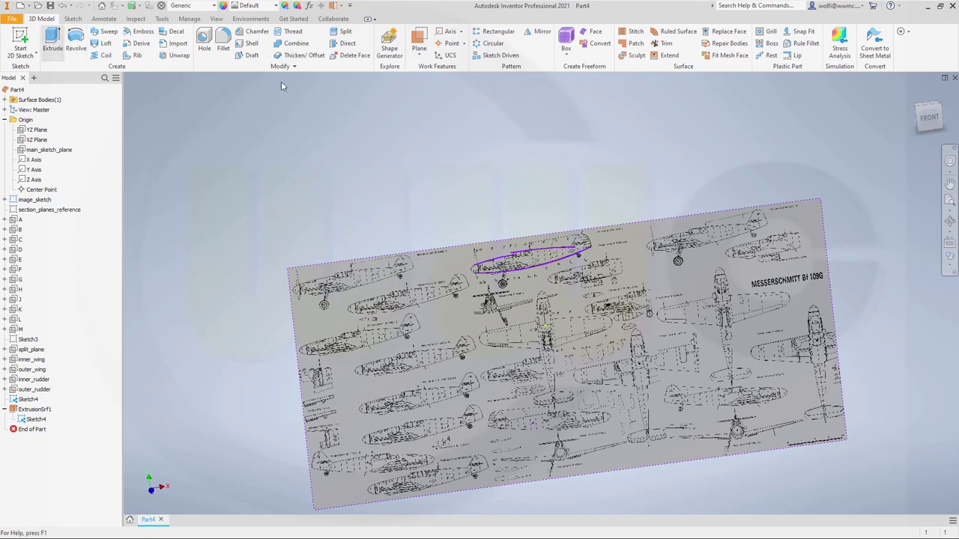
pyautogui.click(541, 255)
pyautogui.keyDown('shift'); pyautogui.moveTo(391, 201); pyautogui.dragTo(449, 244, button='middle'); pyautogui.keyUp('shift')
pyautogui.click(209, 196)
pyautogui.click(162, 275)
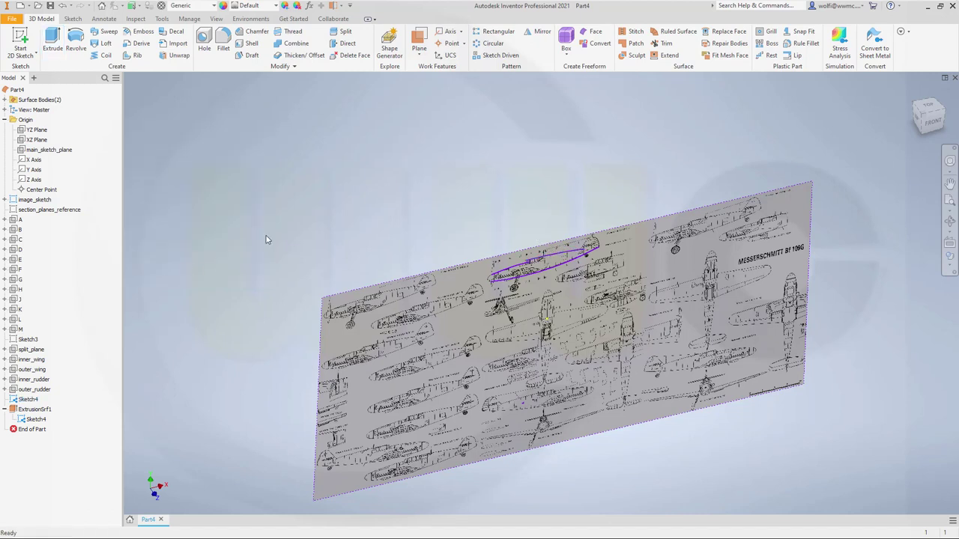
# Extrude the last fuselage arc into the flipped surface ExtrusionSrf3
pyautogui.click(63, 52)
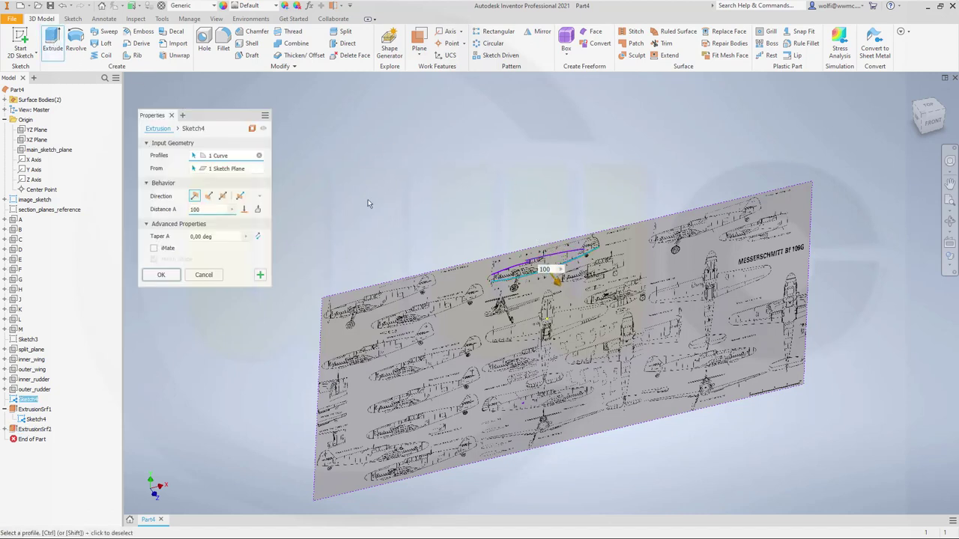
pyautogui.click(208, 196)
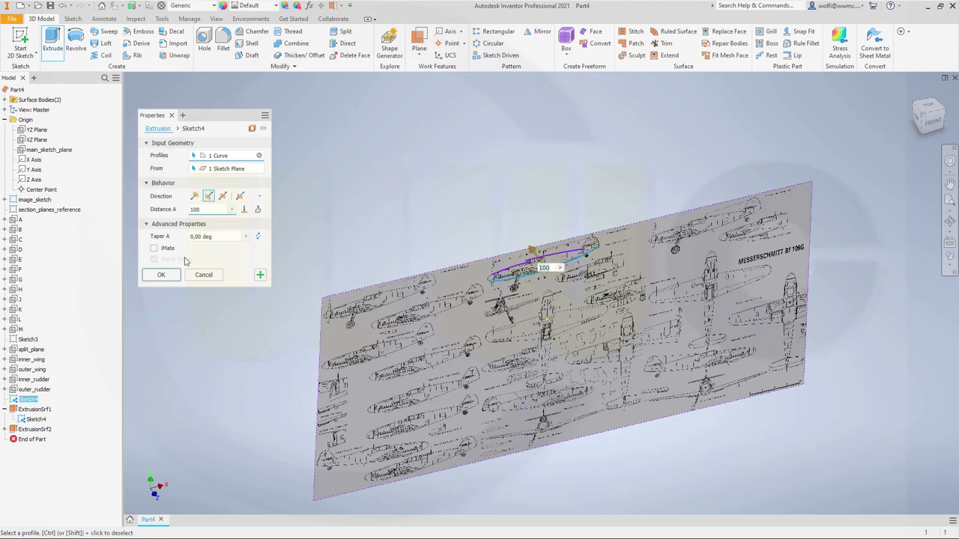
pyautogui.click(161, 275)
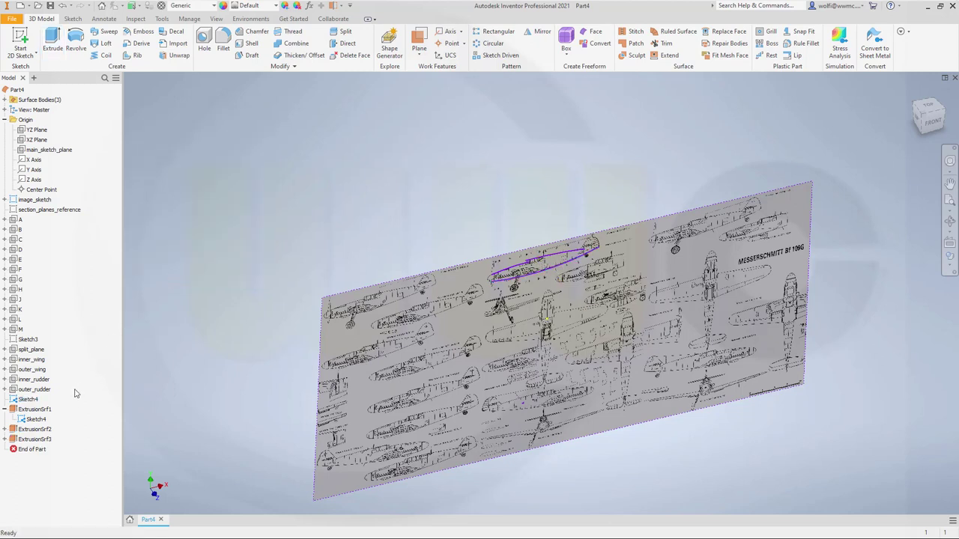
pyautogui.click(5, 409)
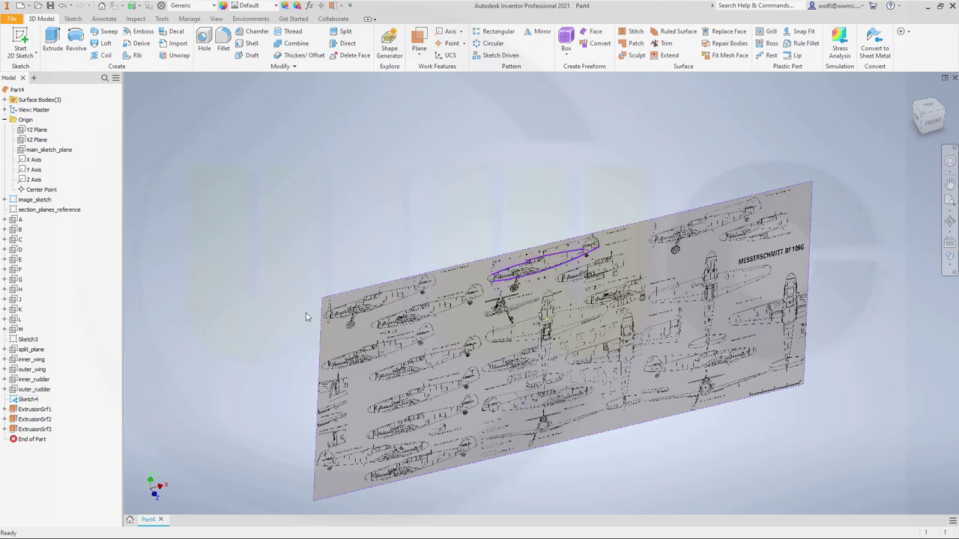
pyautogui.keyDown('shift'); pyautogui.moveTo(304, 319); pyautogui.dragTo(302, 297, button='middle'); pyautogui.keyUp('shift')
pyautogui.moveTo(268, 375); pyautogui.dragTo(312, 374, button='middle')
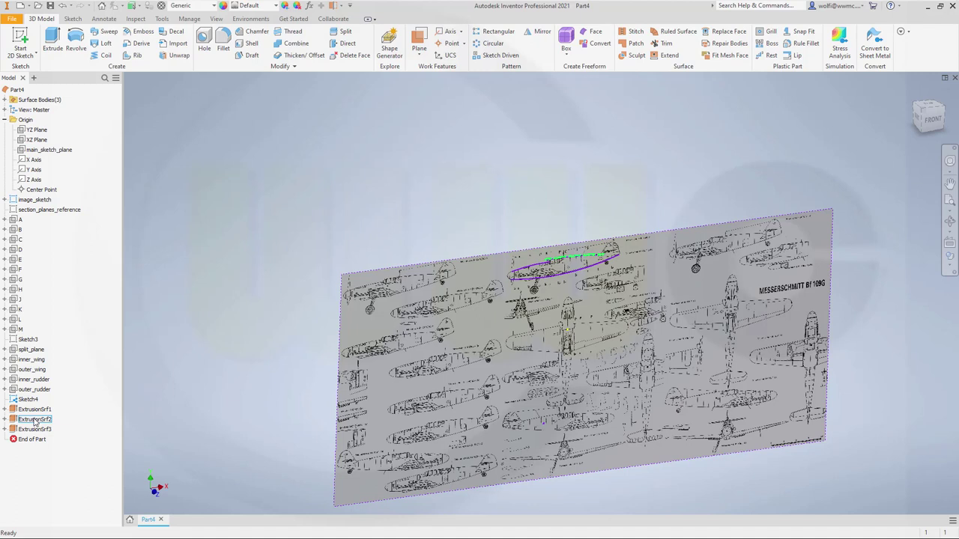